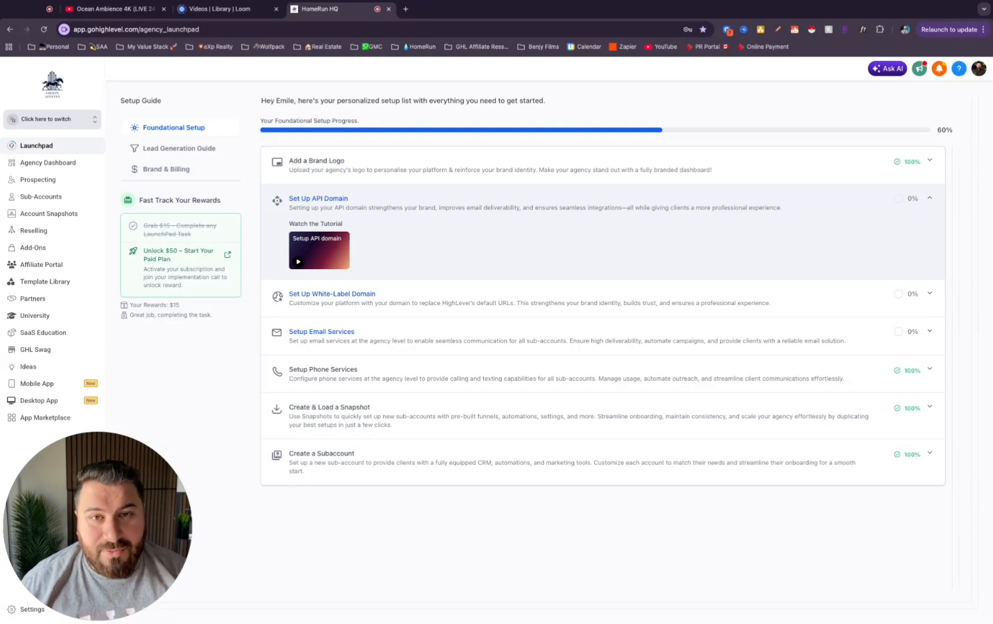
# Enable the AI Studio beta feature in the sub-account's Labs settings
pyautogui.click(36, 608)
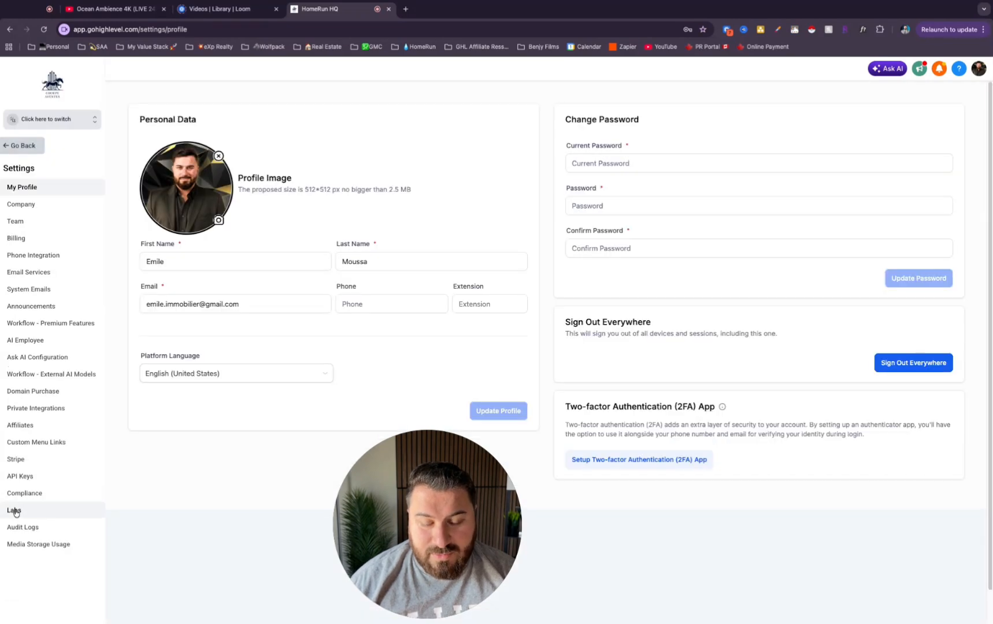
pyautogui.click(14, 510)
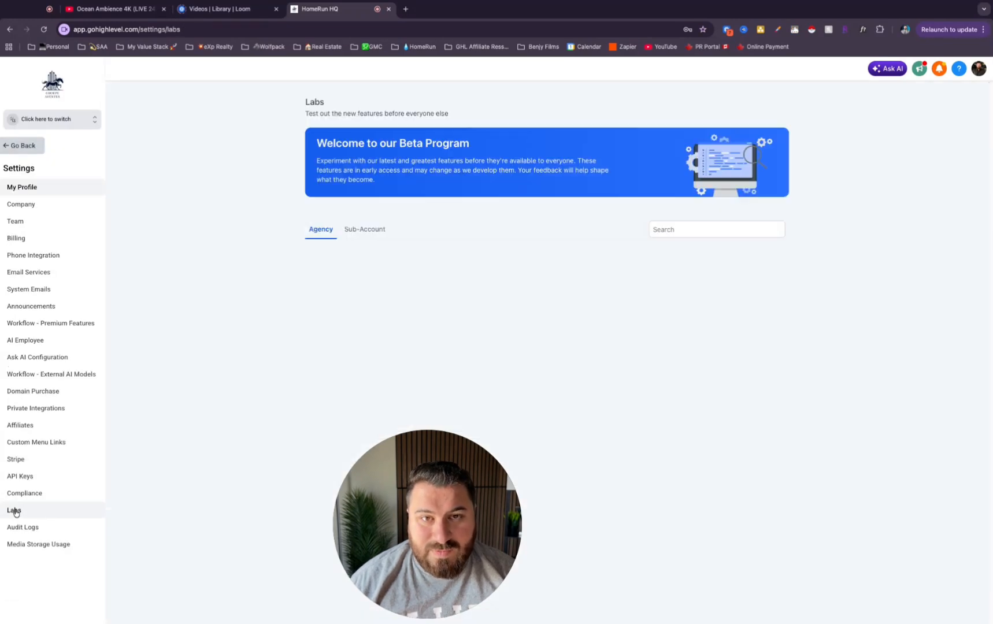
pyautogui.click(368, 231)
pyautogui.scroll(-5, 571, 239)
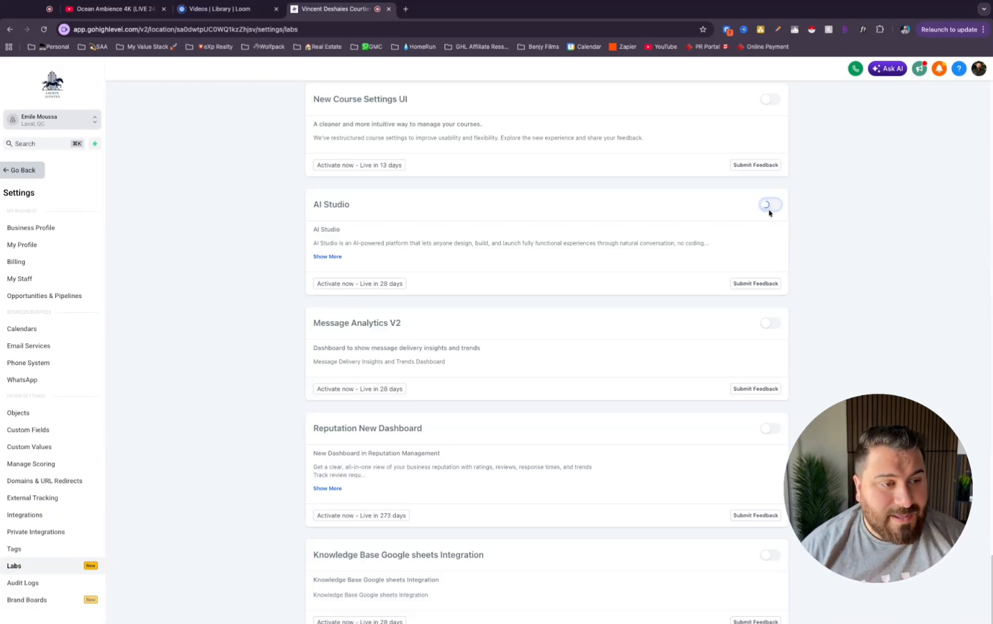
pyautogui.click(766, 209)
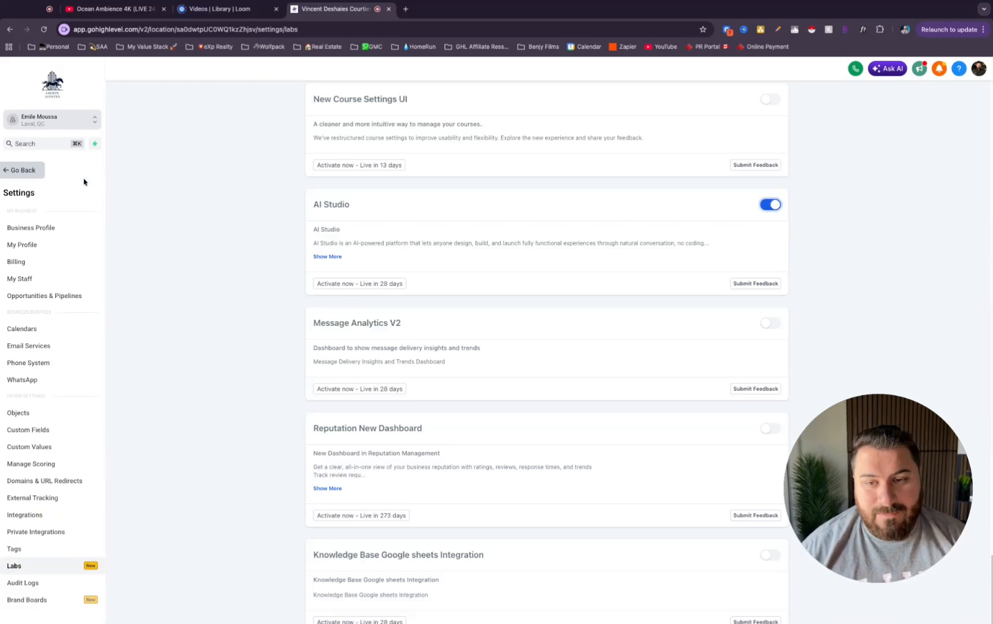
# Open AI Studio, browse its templates and start a project from the Landing page template
pyautogui.click(23, 170)
pyautogui.click(34, 308)
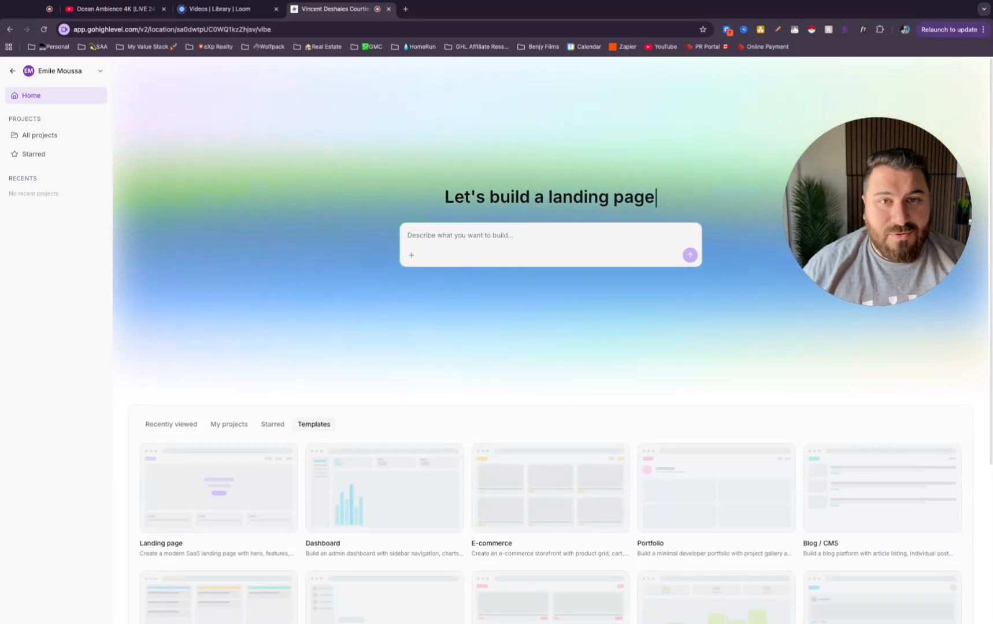
pyautogui.scroll(-3, 133, 288)
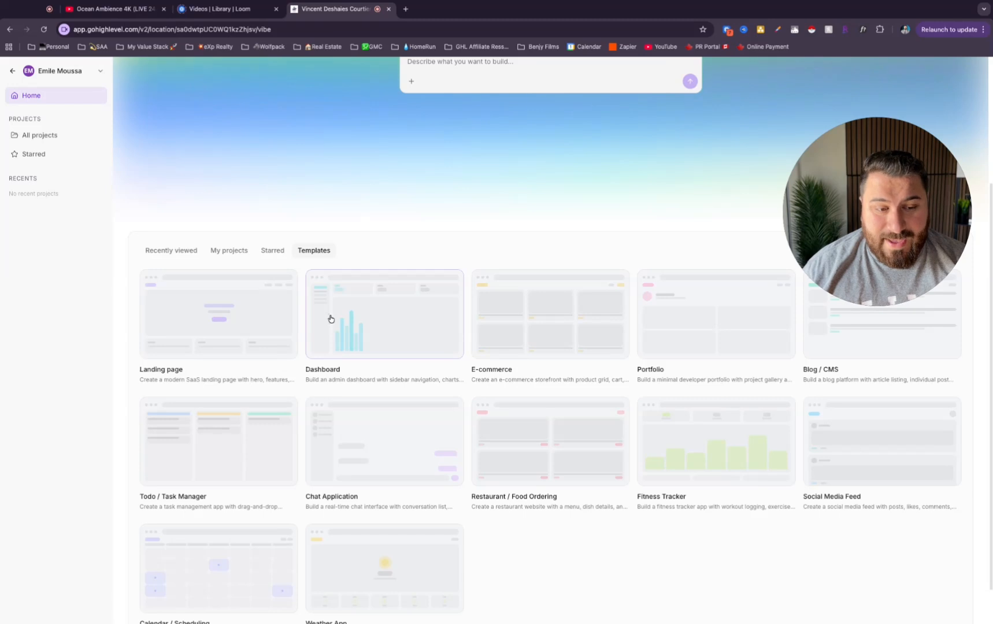
pyautogui.scroll(-1, 359, 307)
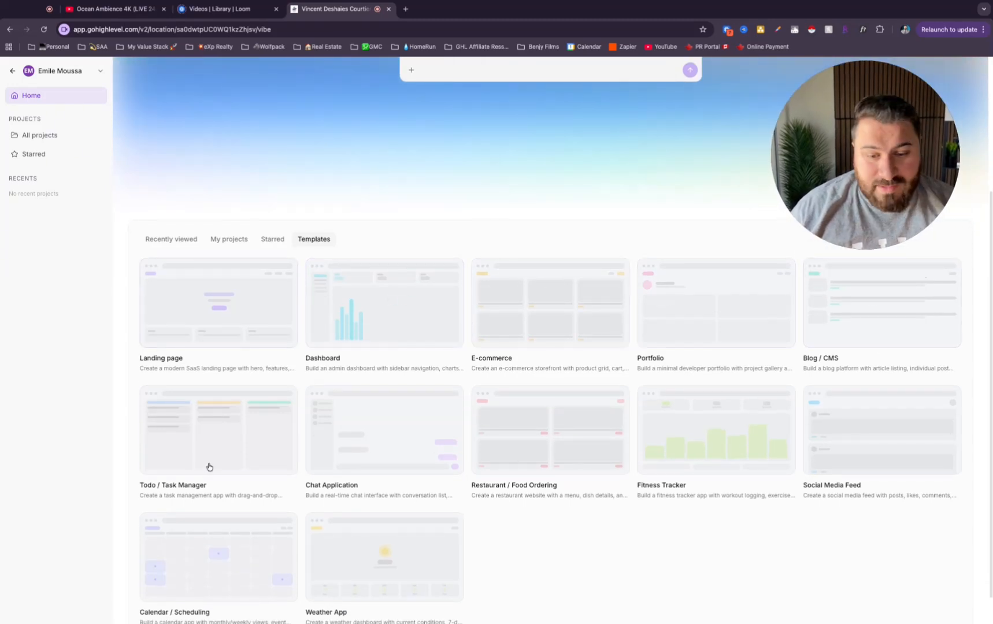
pyautogui.scroll(-1, 162, 461)
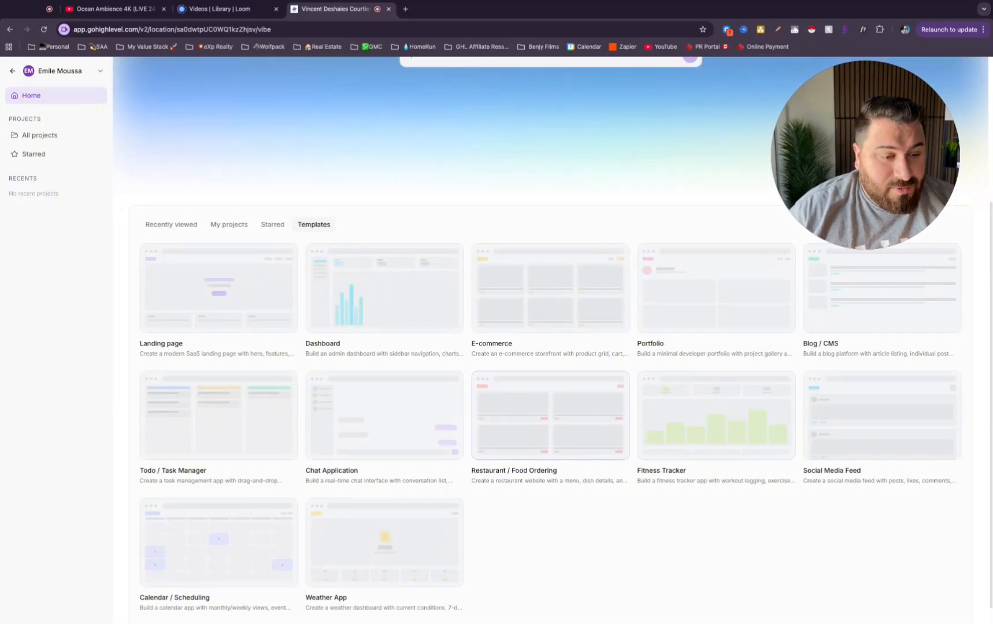
pyautogui.scroll(-1, 722, 409)
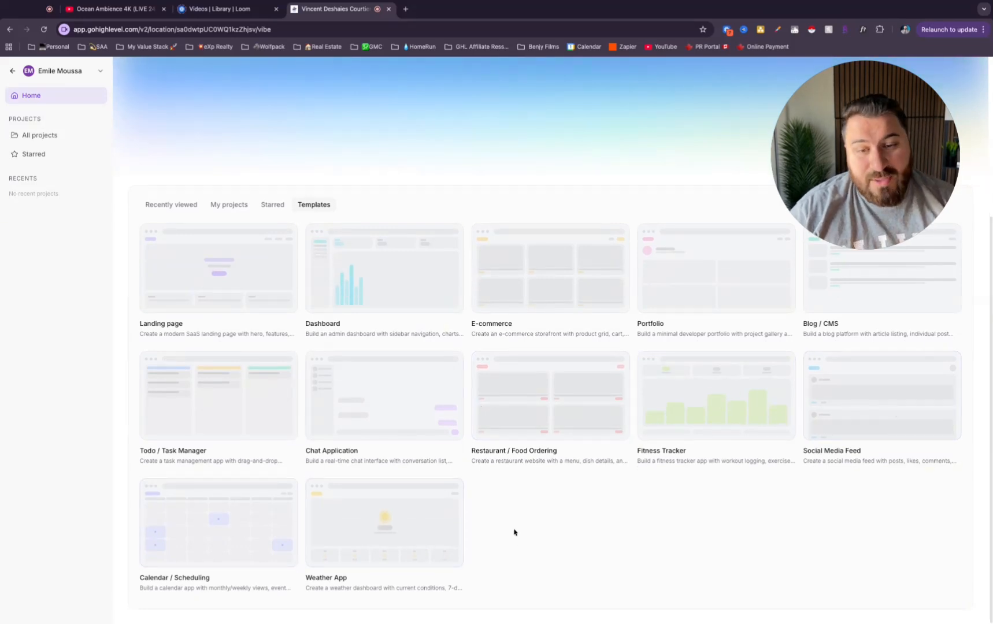
pyautogui.scroll(5, 415, 410)
pyautogui.scroll(-2, 214, 442)
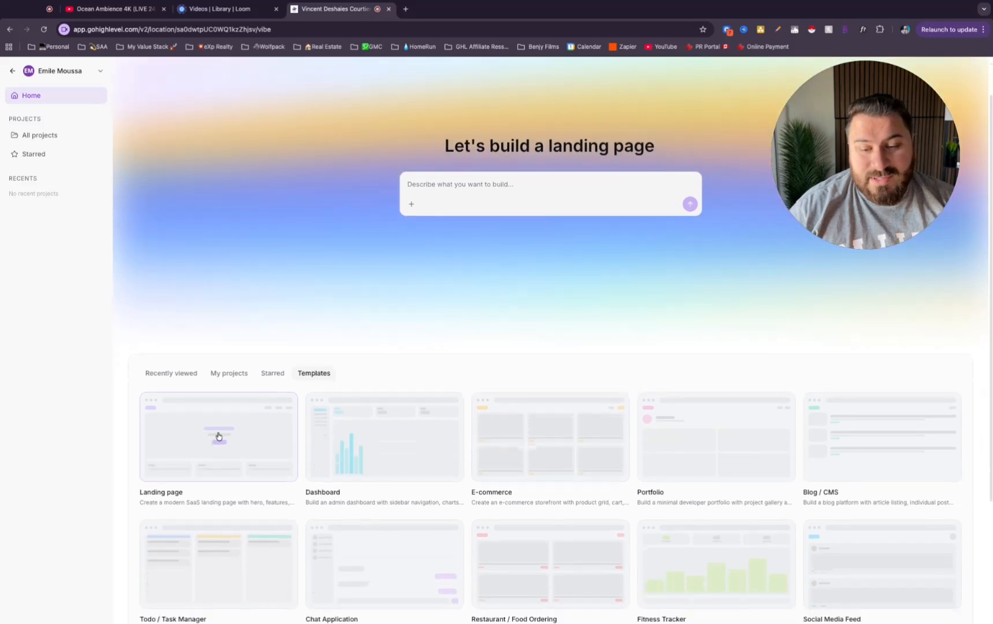
pyautogui.click(199, 463)
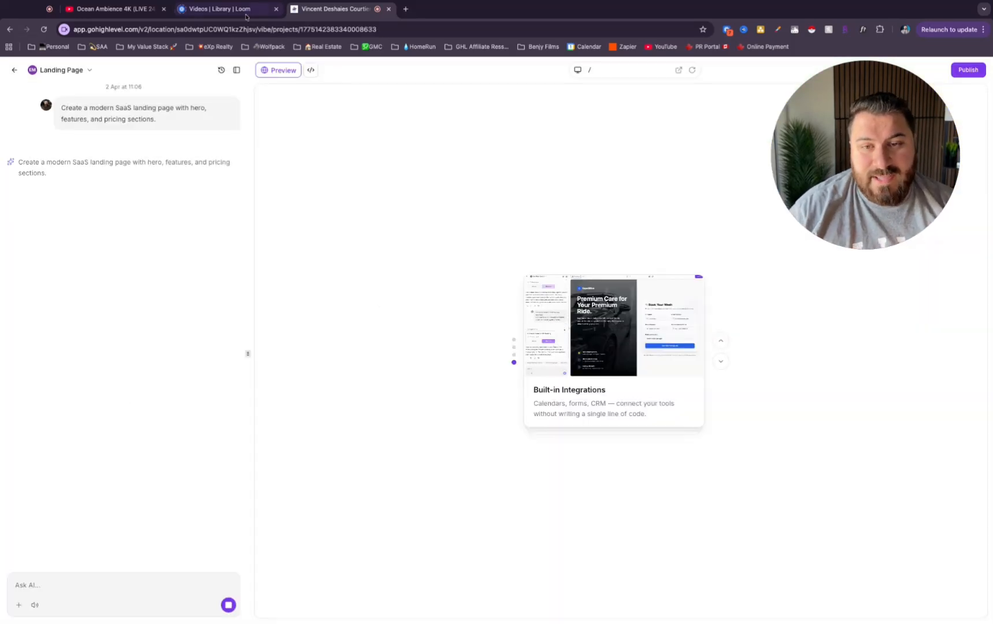
# Review the landing page prompt and inspect the details of the index.html build task
pyautogui.tripleClick(62, 109)
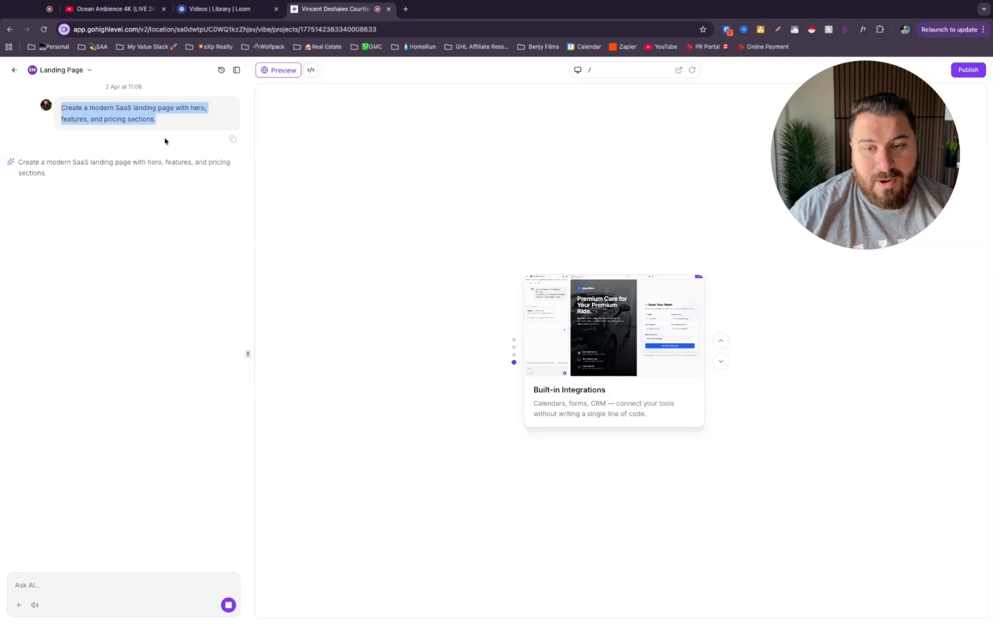
pyautogui.click(178, 121)
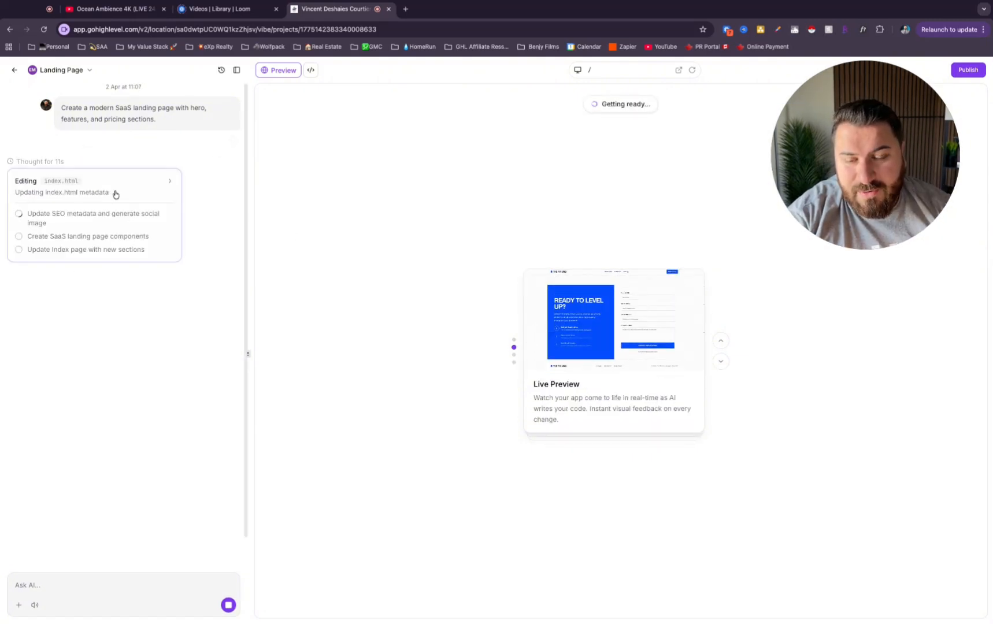
pyautogui.click(172, 182)
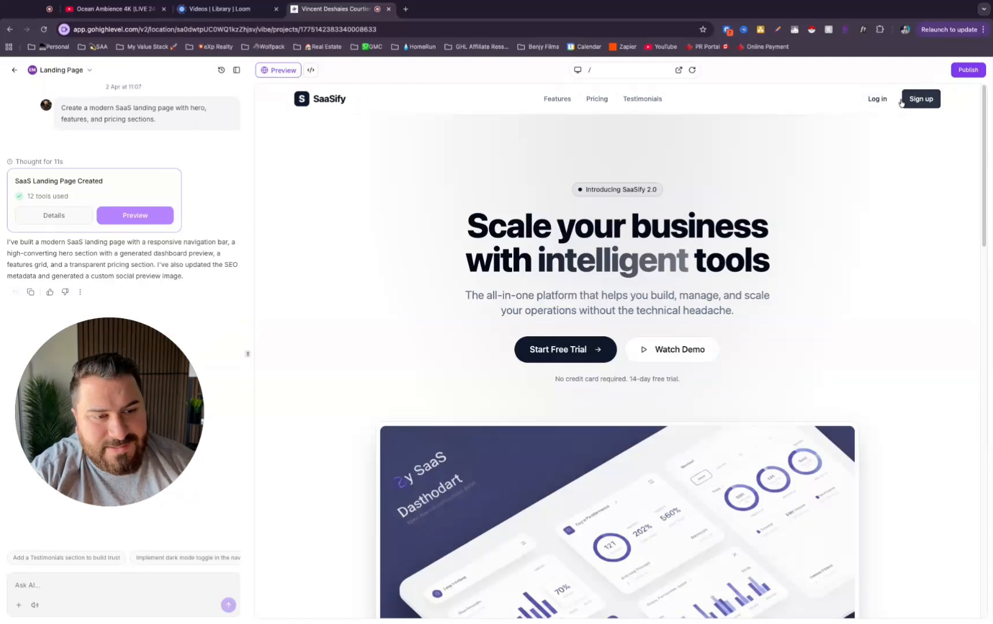
# Review the generated landing page preview from the hero through features, pricing and footer, and compare it with the original prompt
pyautogui.scroll(-1, 776, 270)
pyautogui.moveTo(577, 197); pyautogui.dragTo(694, 198)
pyautogui.click(580, 174)
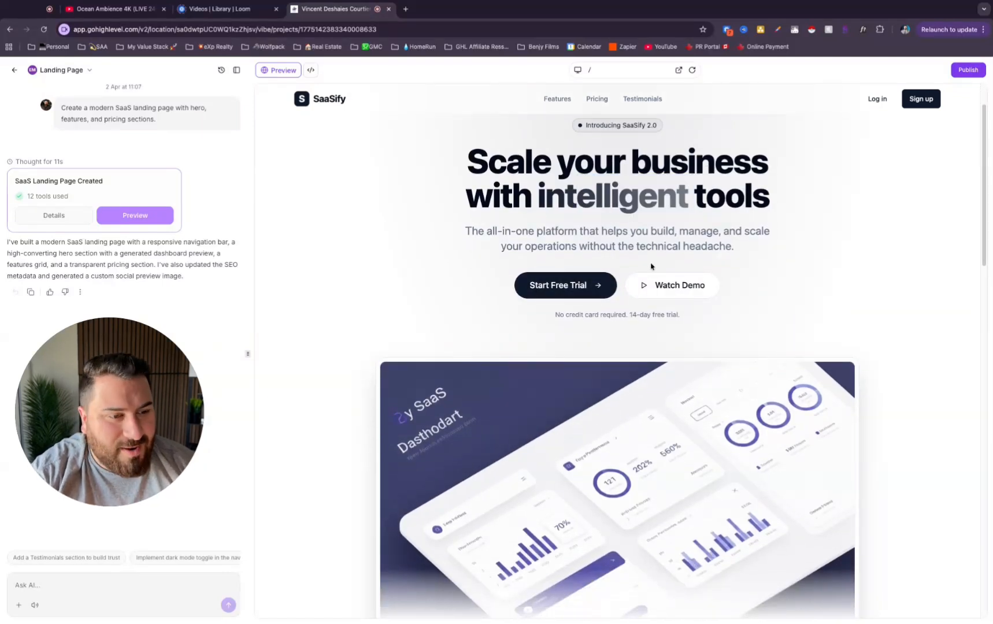
pyautogui.scroll(-10, 394, 263)
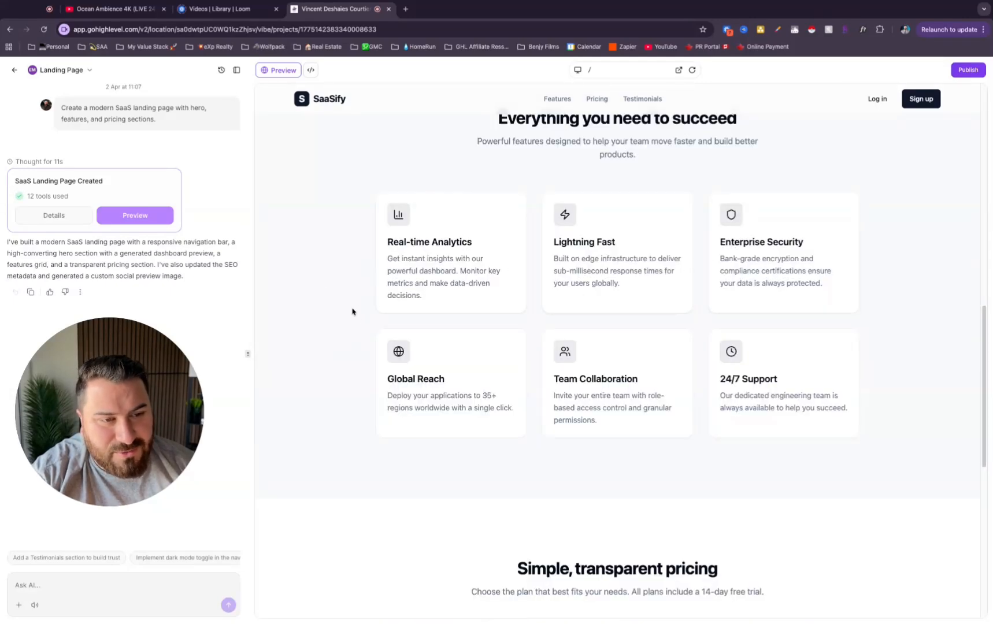
pyautogui.scroll(2, 304, 280)
pyautogui.scroll(-10, 305, 277)
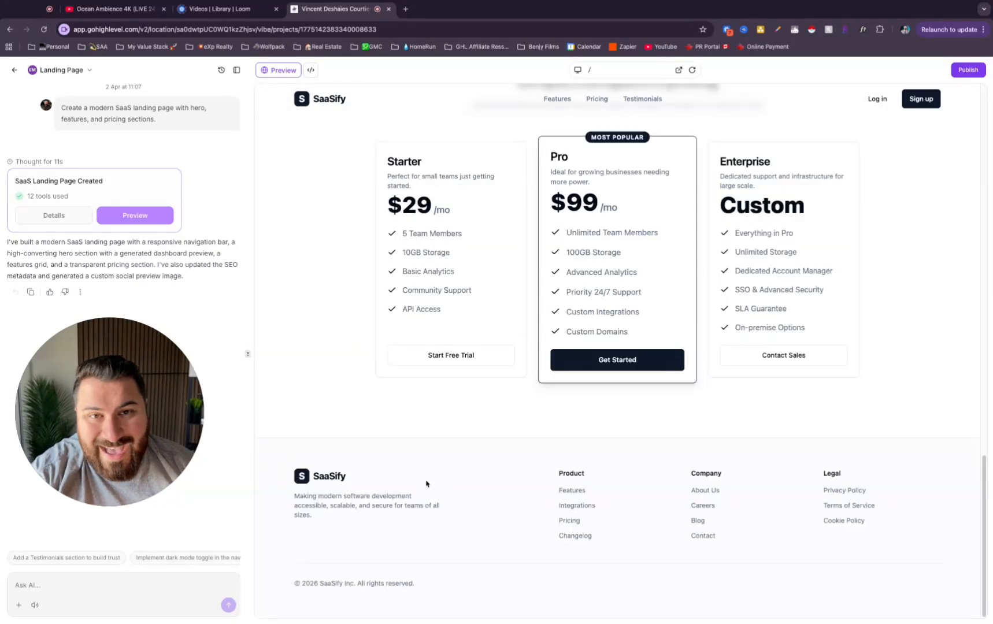
pyautogui.scroll(5, 474, 352)
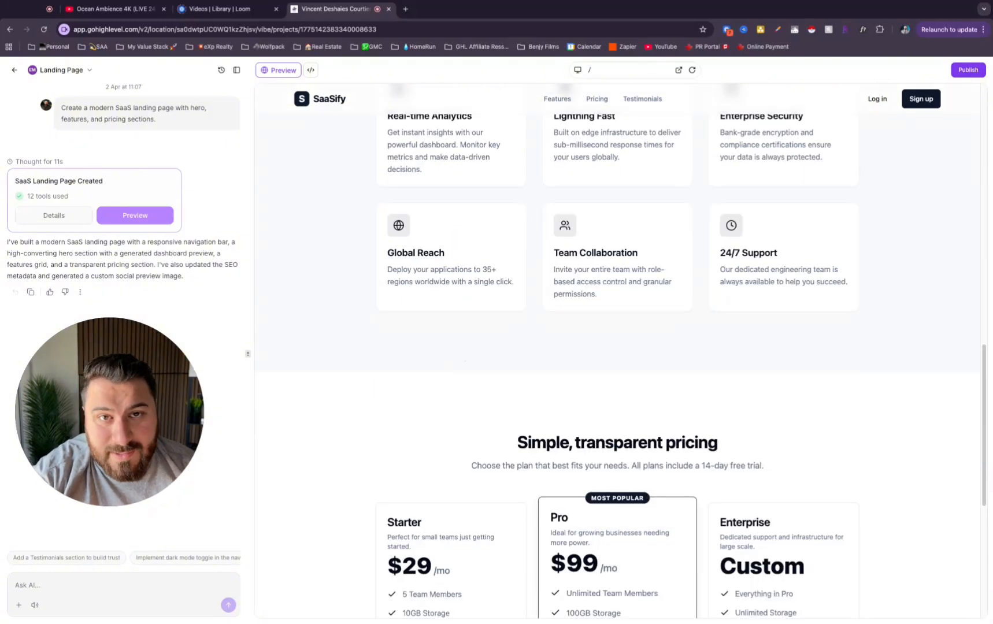
pyautogui.scroll(4, 276, 241)
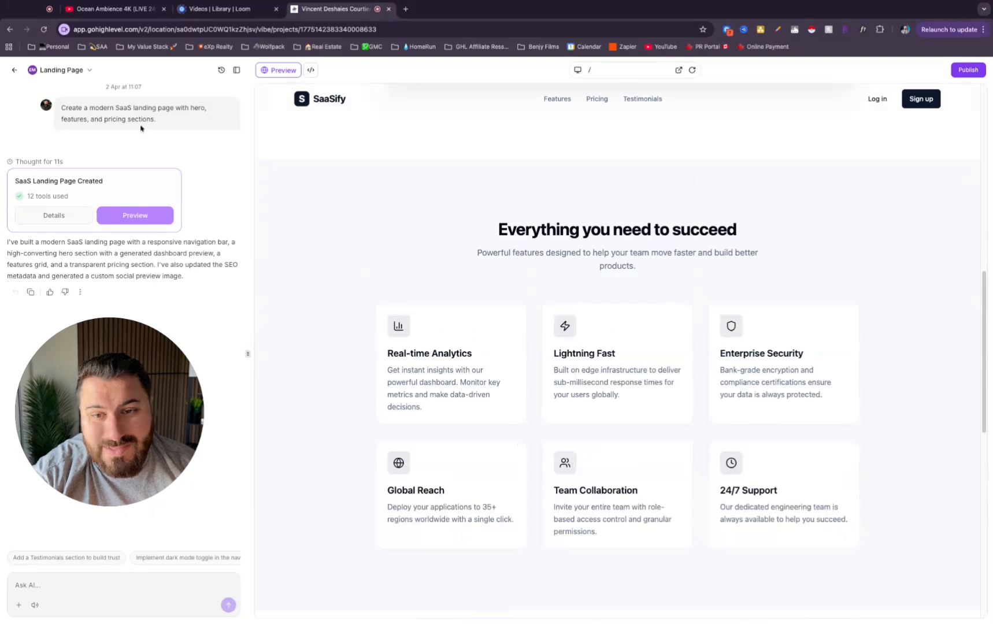
pyautogui.tripleClick(60, 106)
pyautogui.click(159, 123)
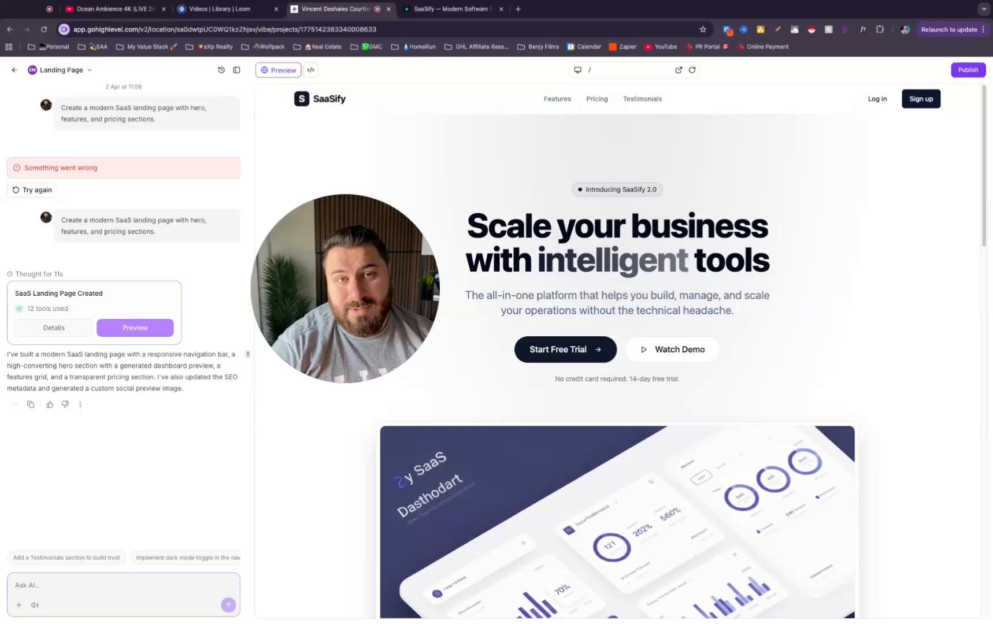
# Ask the AI "what are the next steps? I dont have any clickable buttons with url redirects, what do we do now?"
pyautogui.write('what ')
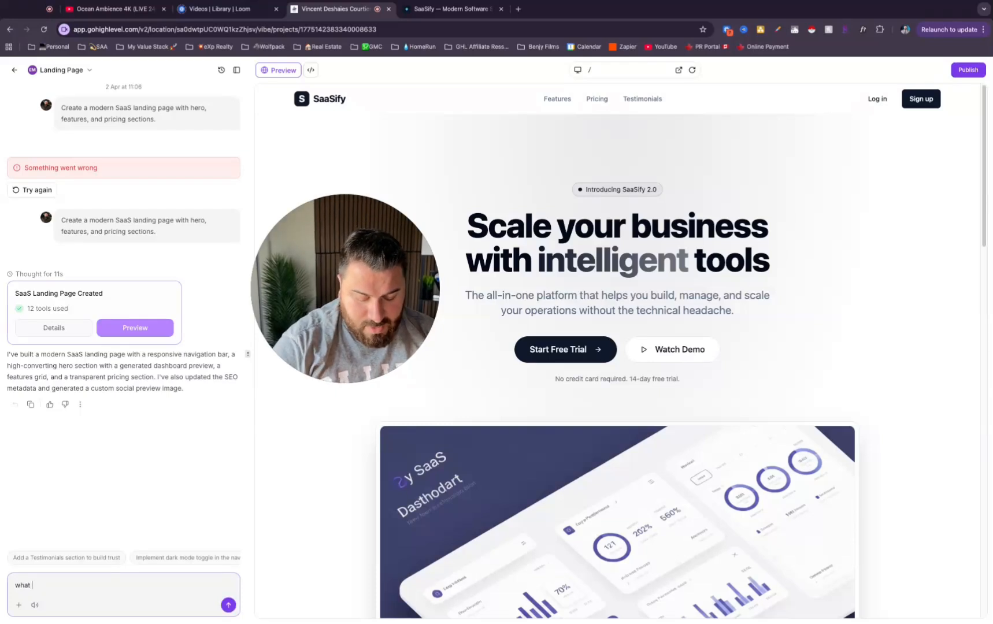
pyautogui.write('are the next s')
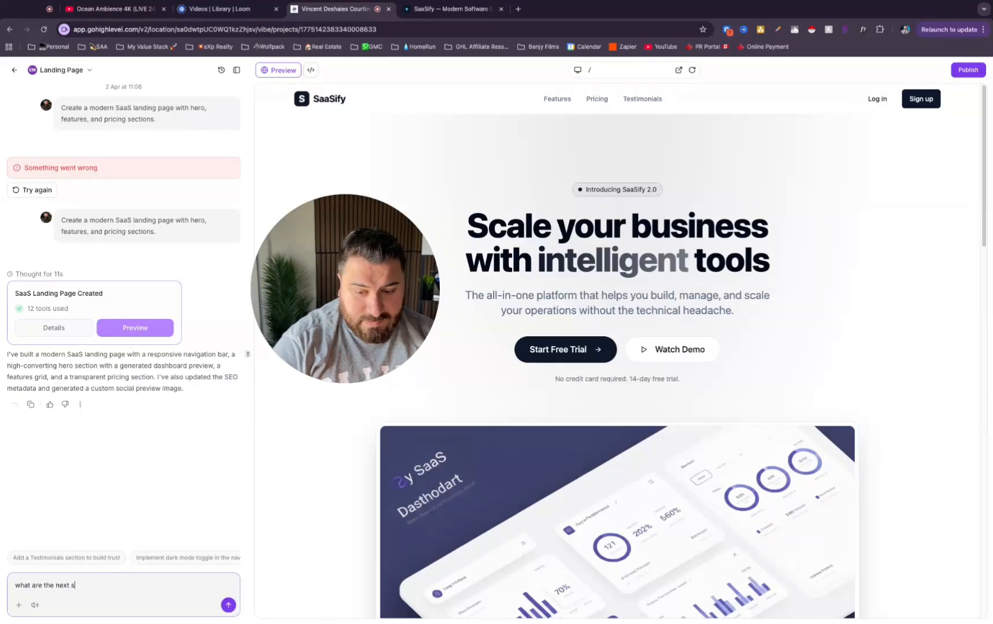
pyautogui.write('teps? I d')
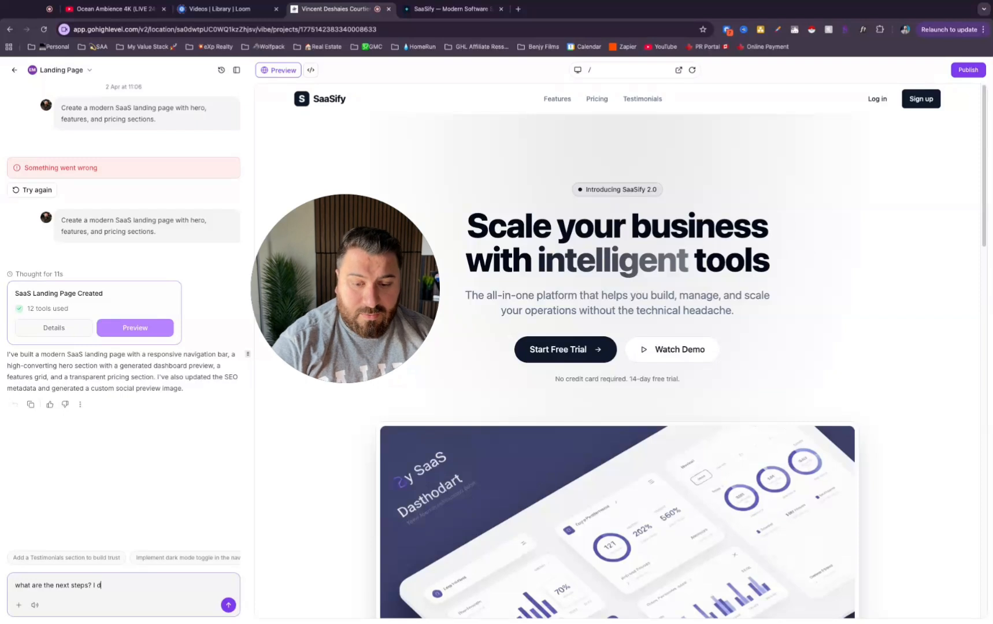
pyautogui.write('ont have a')
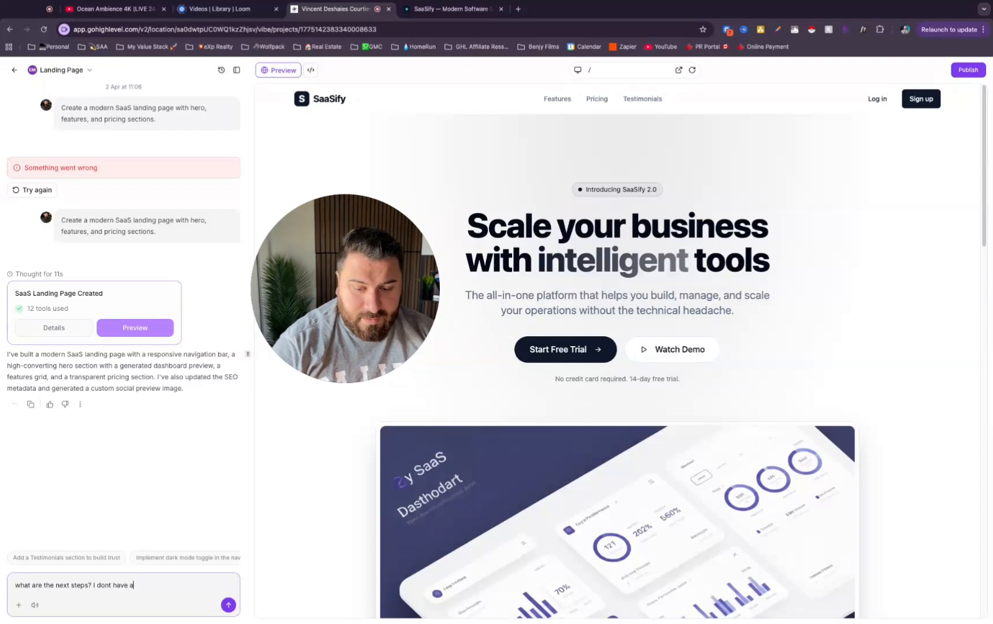
pyautogui.write('ny clickab')
pyautogui.write('le')
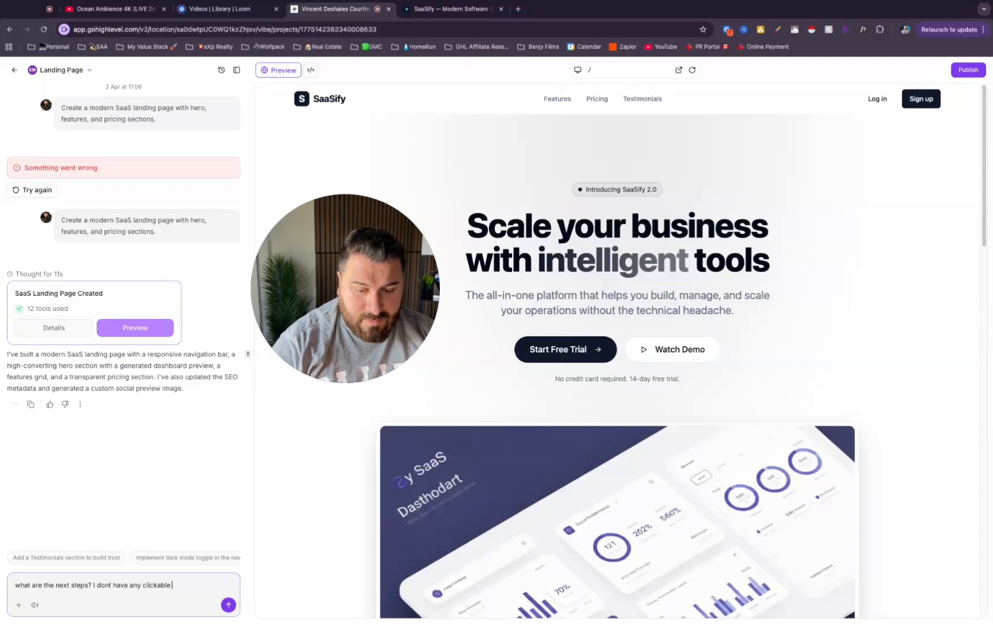
pyautogui.write(' buttons w')
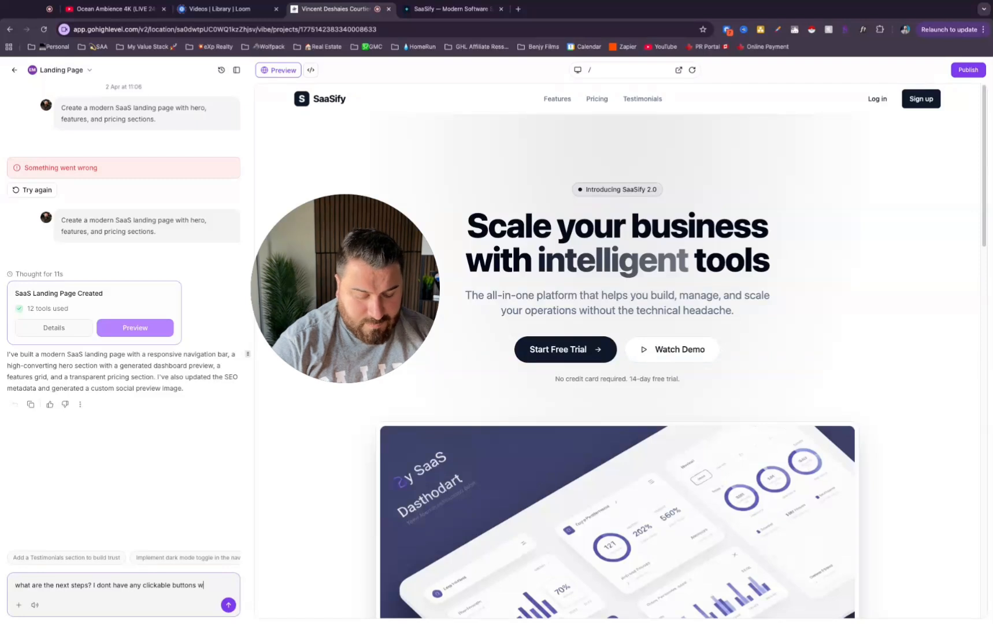
pyautogui.write('ith url red')
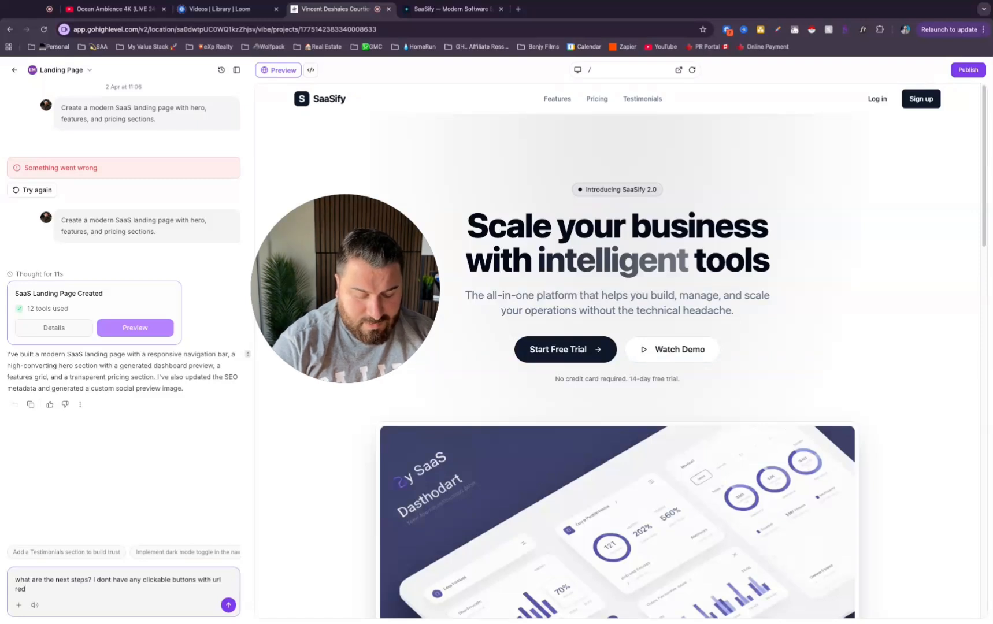
pyautogui.write('irects, what ')
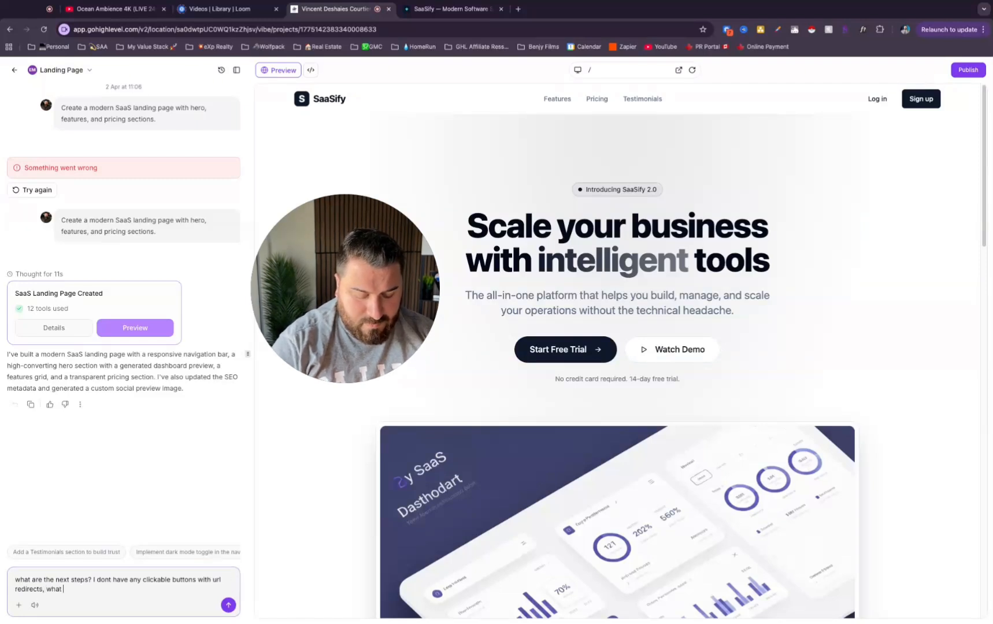
pyautogui.write('do we do ')
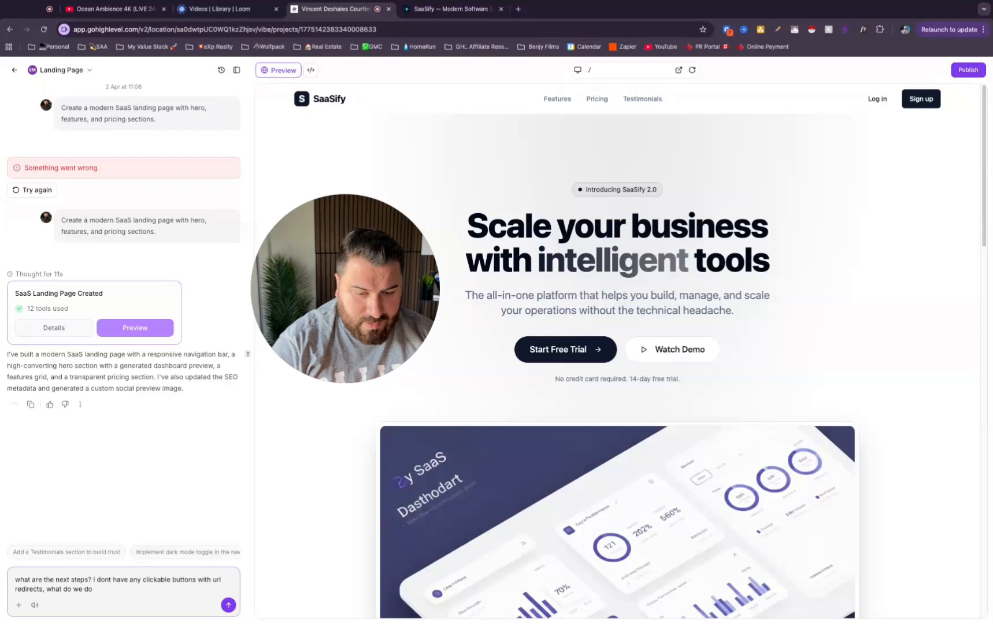
pyautogui.write('now?')
pyautogui.press('Return')
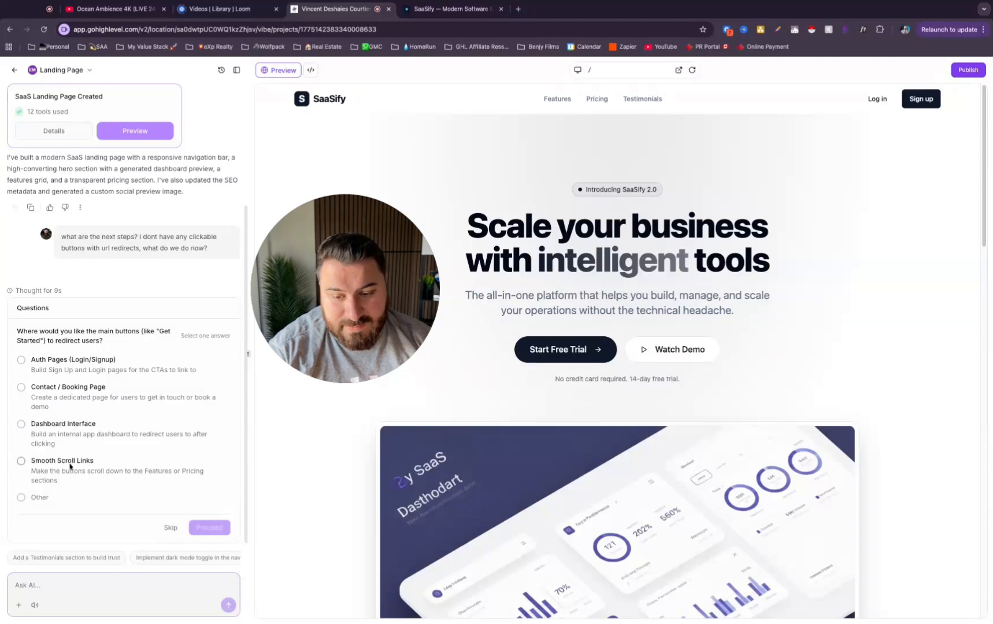
# Answer the AI's button redirect question with the Other option, requesting a form pop up
pyautogui.click(40, 497)
pyautogui.write('form pop u')
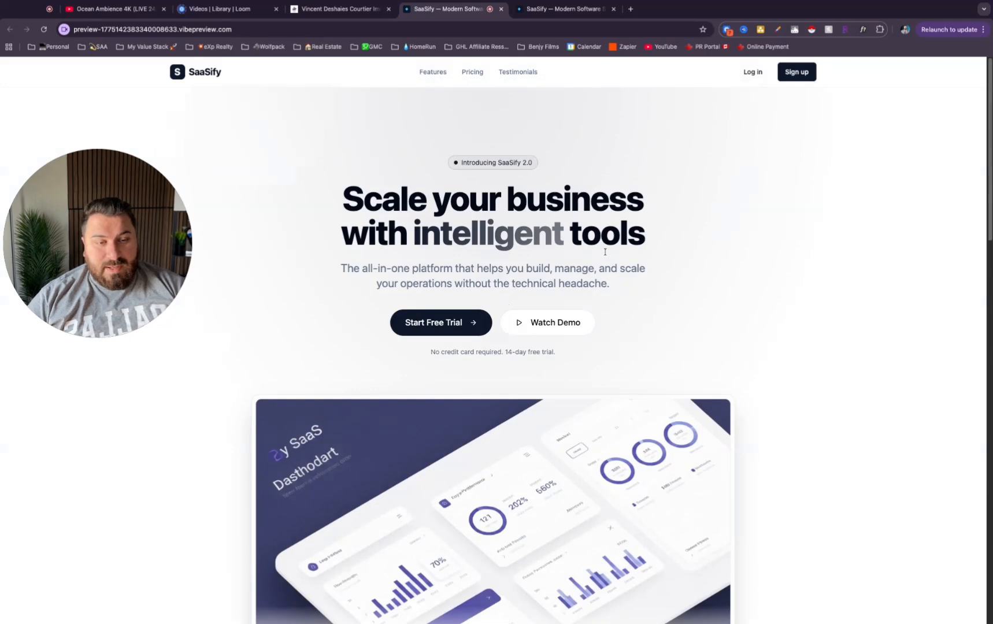
# Test the Start Free Trial form pop-up on the preview page and check its name, email and phone fields
pyautogui.click(432, 334)
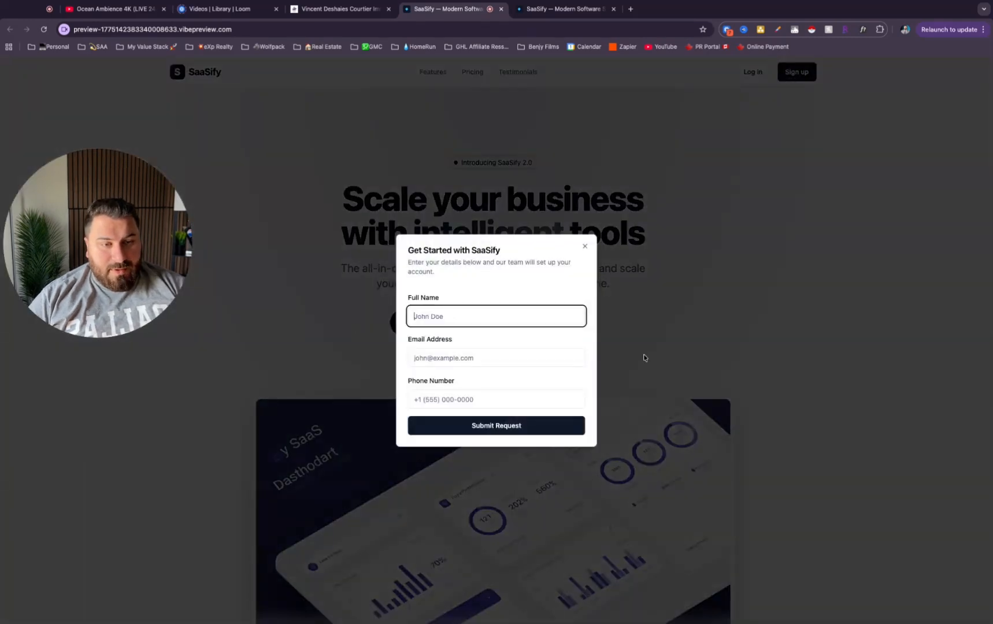
pyautogui.click(445, 293)
pyautogui.click(429, 316)
pyautogui.click(415, 352)
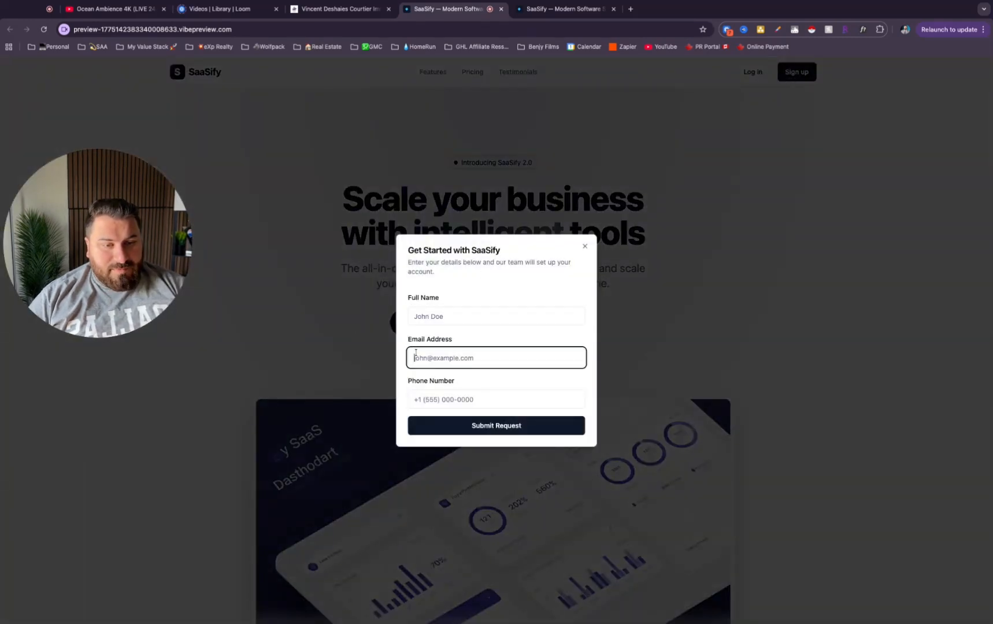
pyautogui.click(412, 386)
pyautogui.click(428, 312)
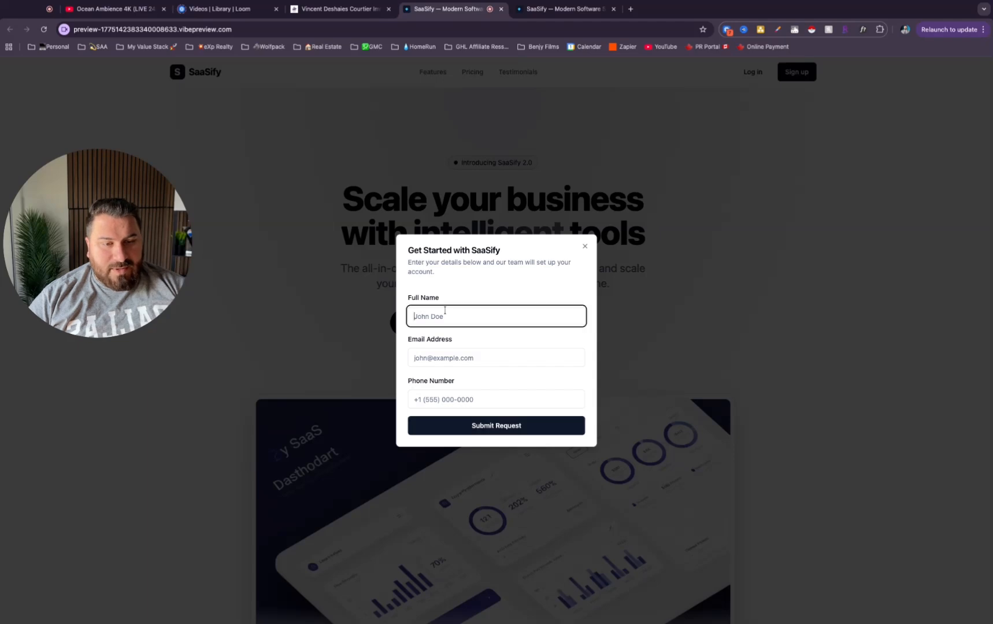
pyautogui.click(468, 285)
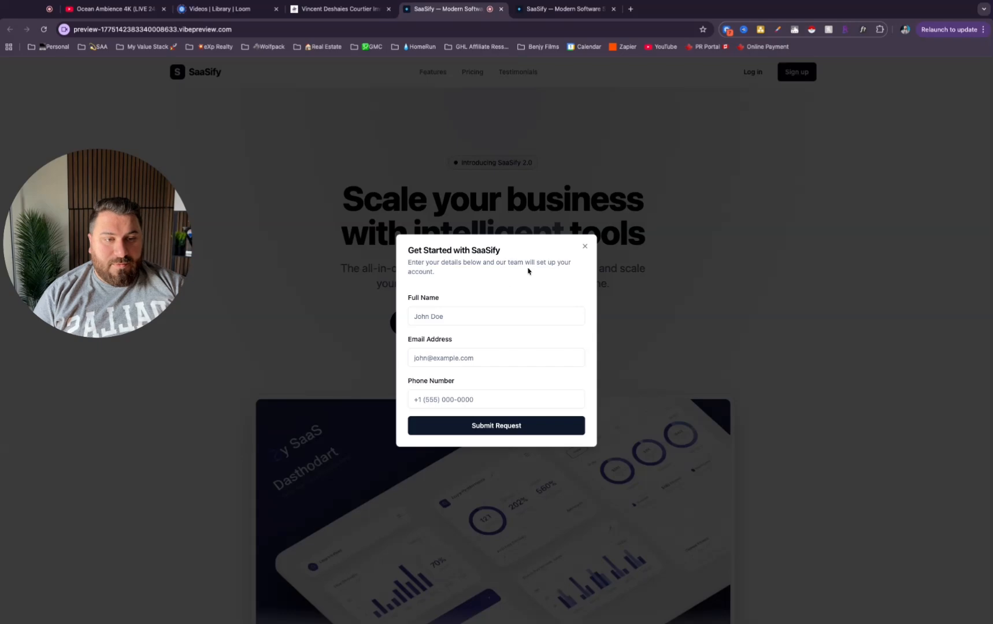
# Test the pop-ups opened by the Starter, Pro and Enterprise plan buttons in the pricing section of the preview page
pyautogui.click(584, 246)
pyautogui.scroll(-6, 415, 319)
pyautogui.scroll(-10, 416, 319)
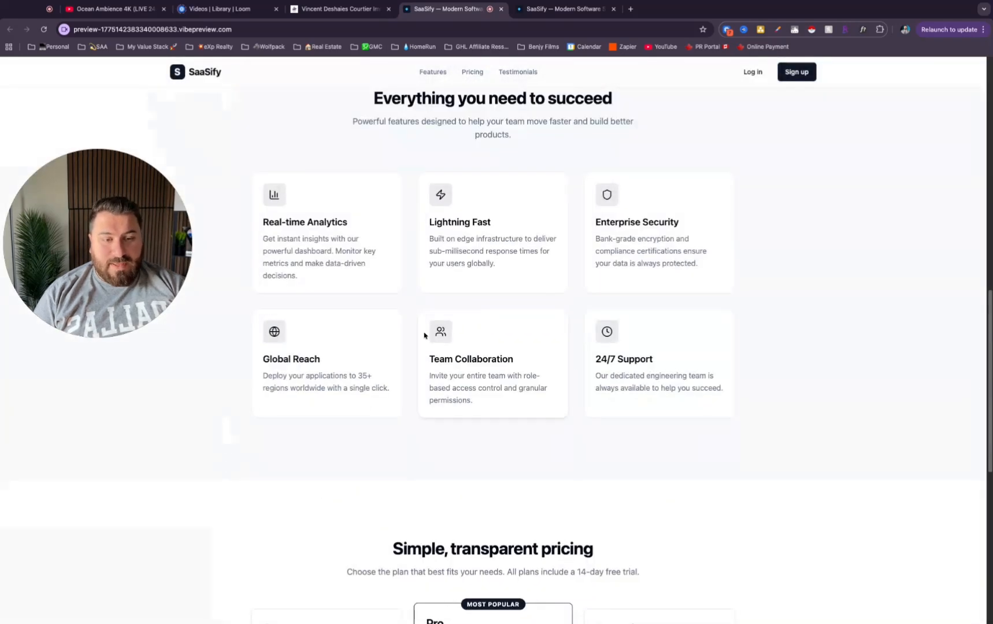
pyautogui.click(287, 372)
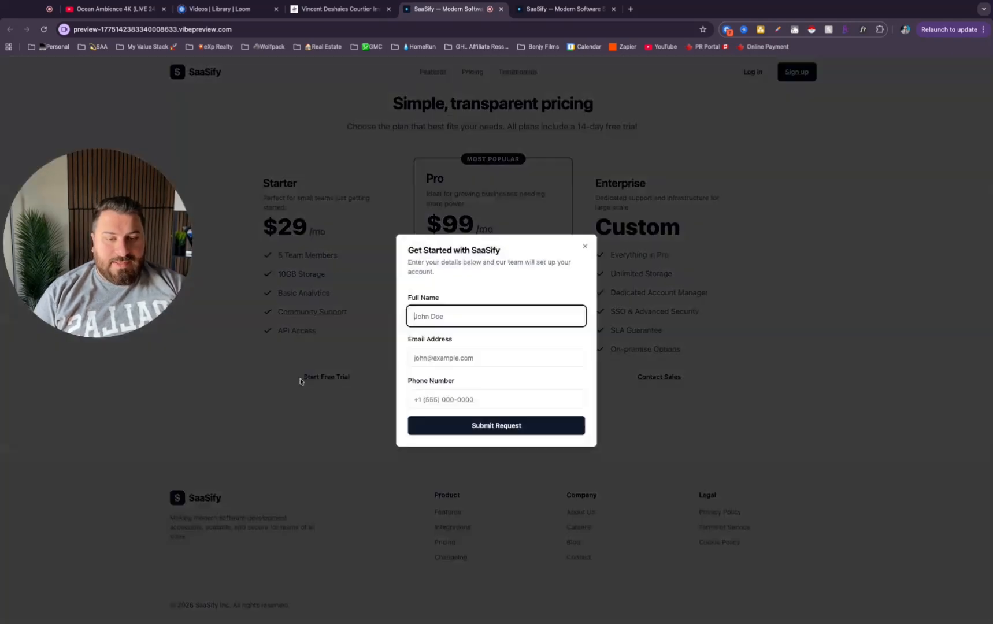
pyautogui.click(582, 249)
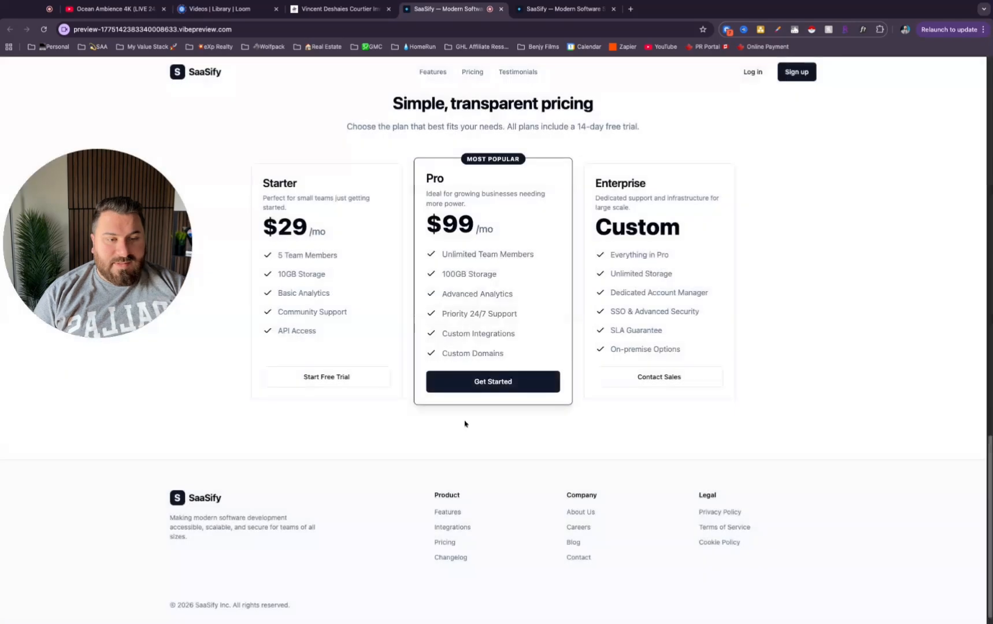
pyautogui.click(479, 387)
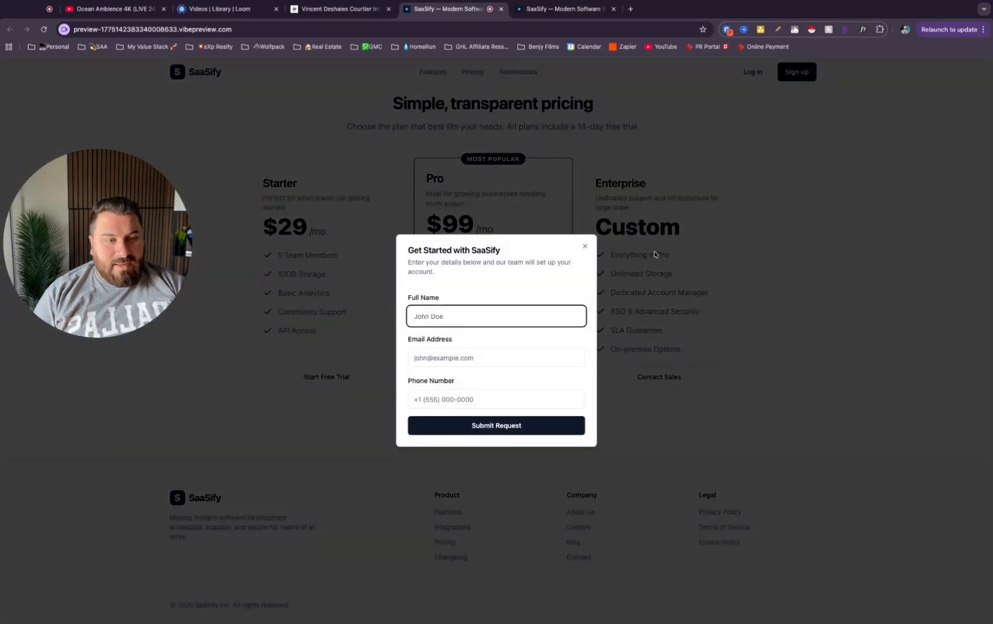
pyautogui.click(585, 247)
pyautogui.click(657, 377)
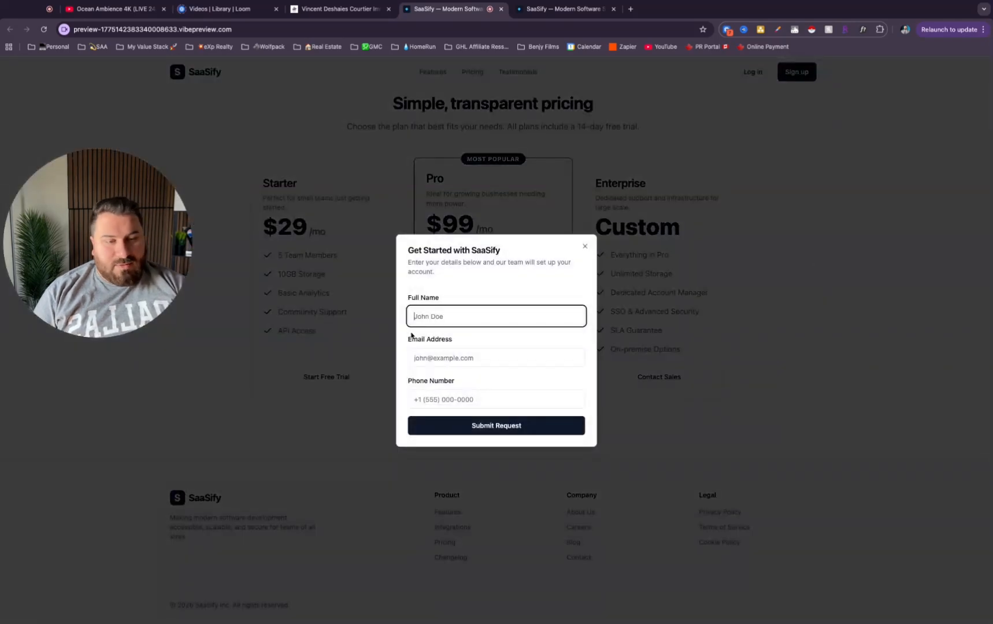
pyautogui.click(585, 246)
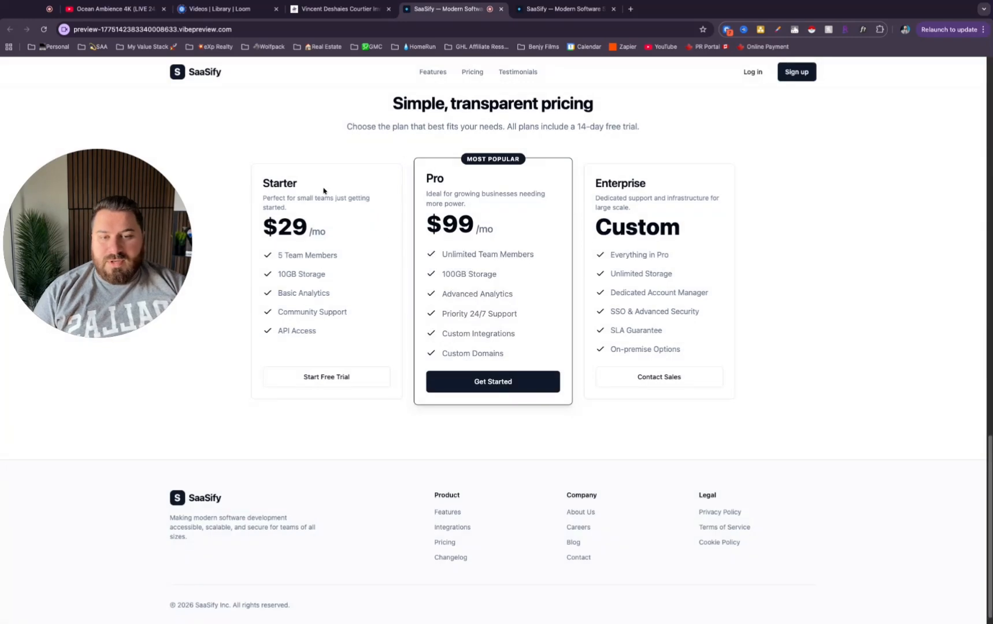
pyautogui.doubleClick(265, 182)
pyautogui.doubleClick(419, 182)
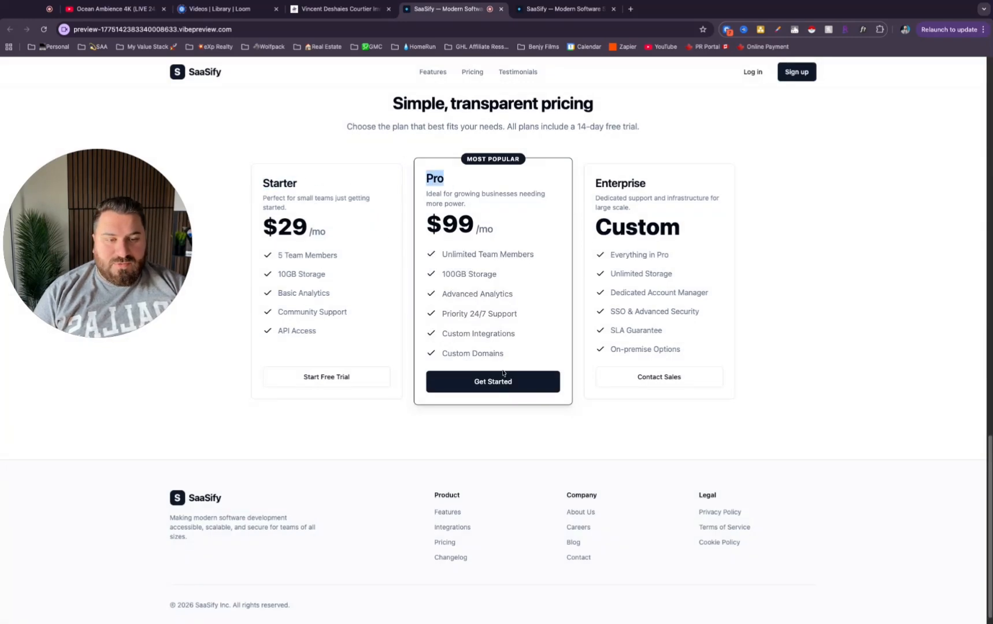
pyautogui.click(179, 279)
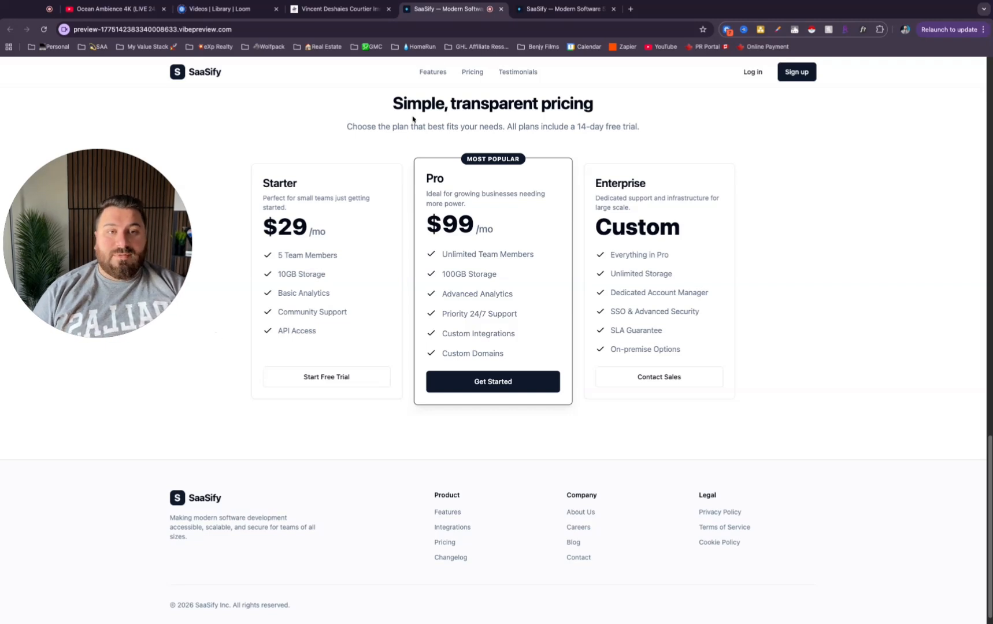
# Ask the AI Studio chat to replace the first two plans' form pop-up with a checkout payment link pop-up, creating the products from the listed amounts
pyautogui.click(335, 9)
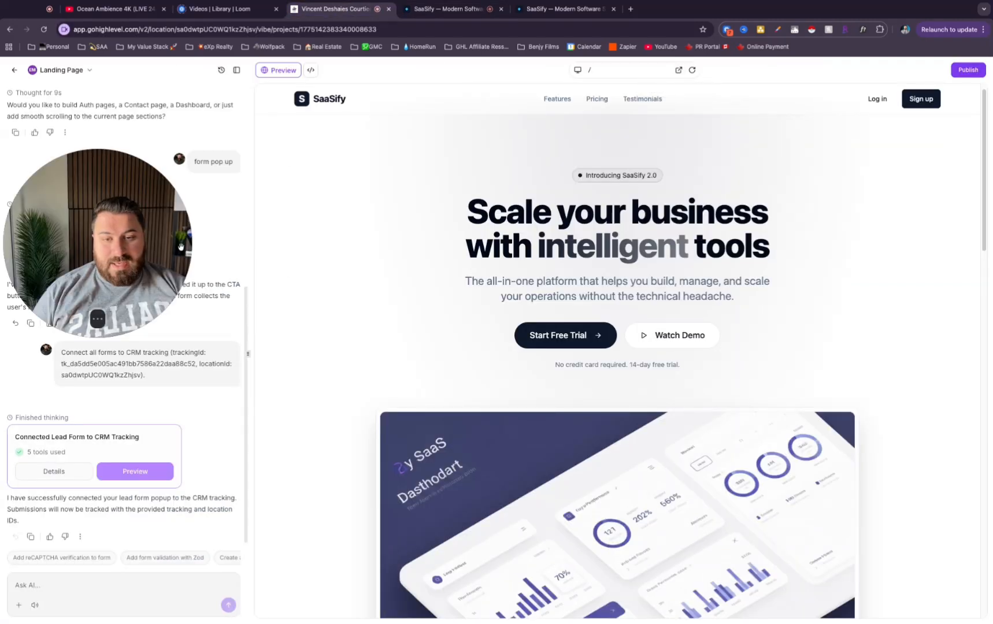
pyautogui.moveTo(180, 246); pyautogui.dragTo(384, 297)
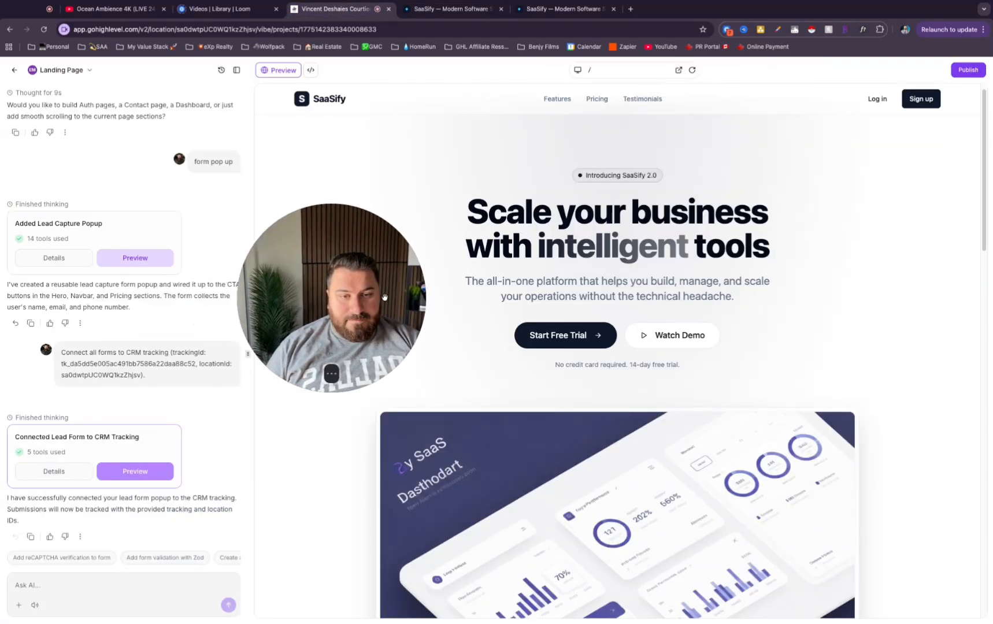
pyautogui.hscroll(1, 148, 559)
pyautogui.click(131, 587)
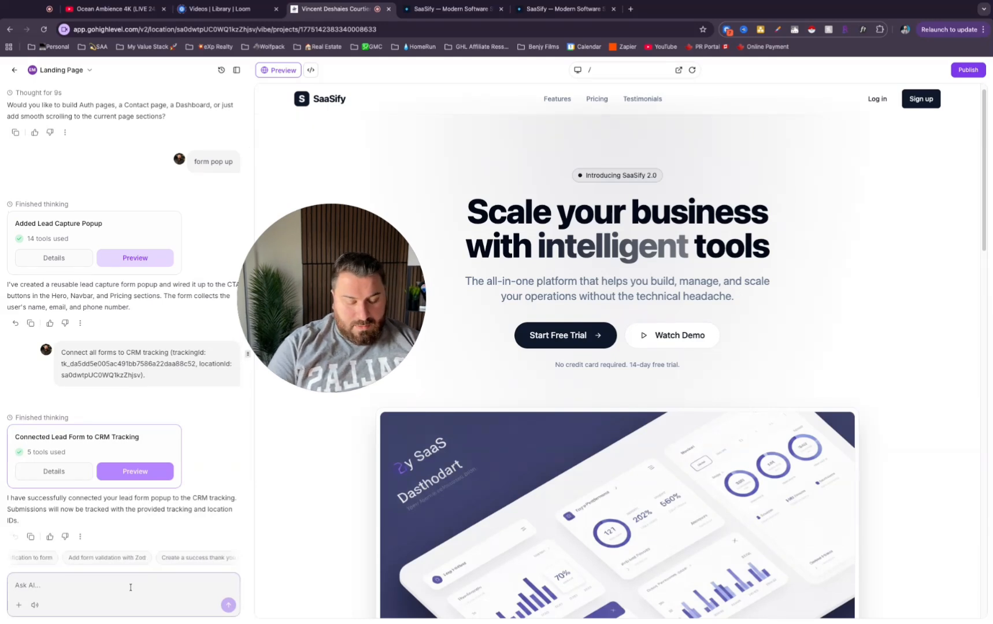
pyautogui.write('for the ')
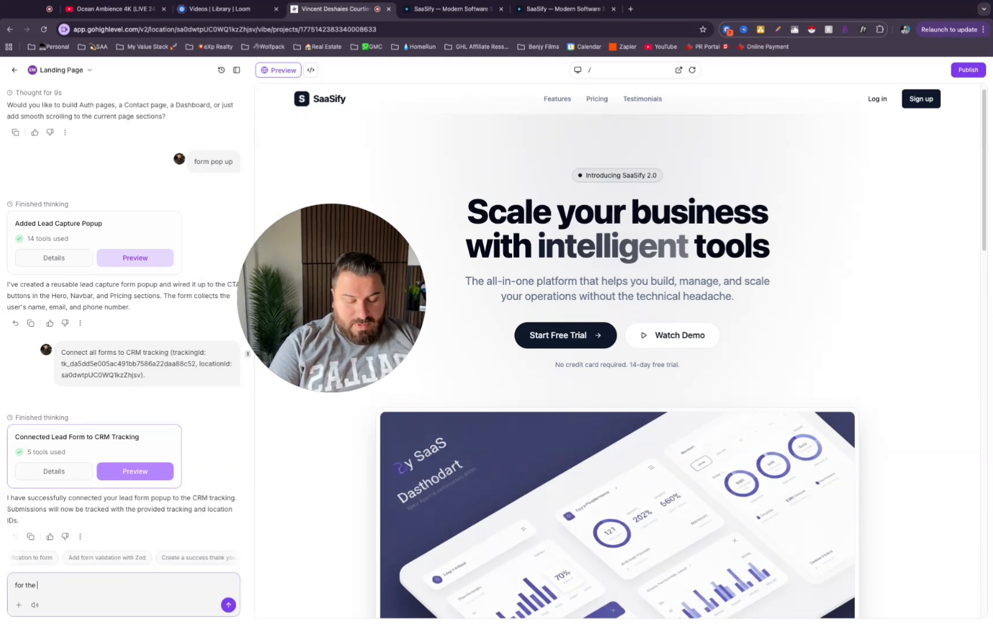
pyautogui.write('two first ')
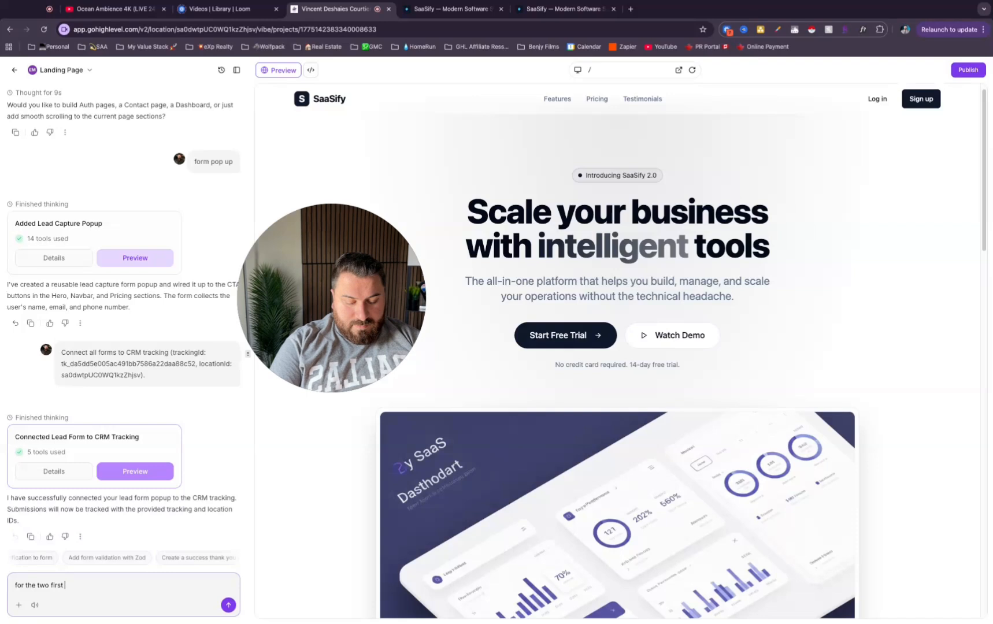
pyautogui.write('plans o n')
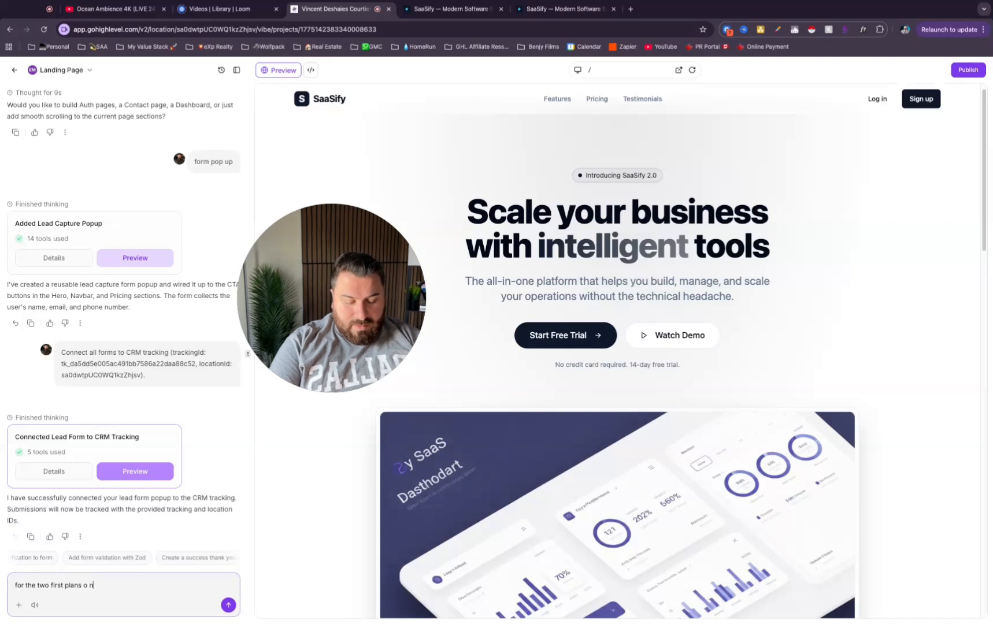
pyautogui.write(' th')
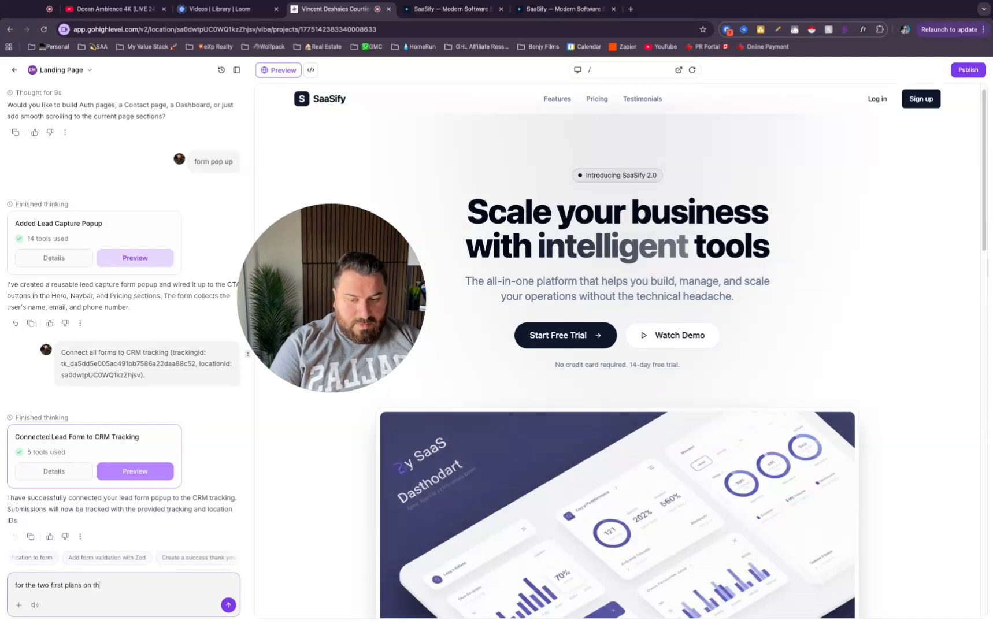
pyautogui.write('at landing page ')
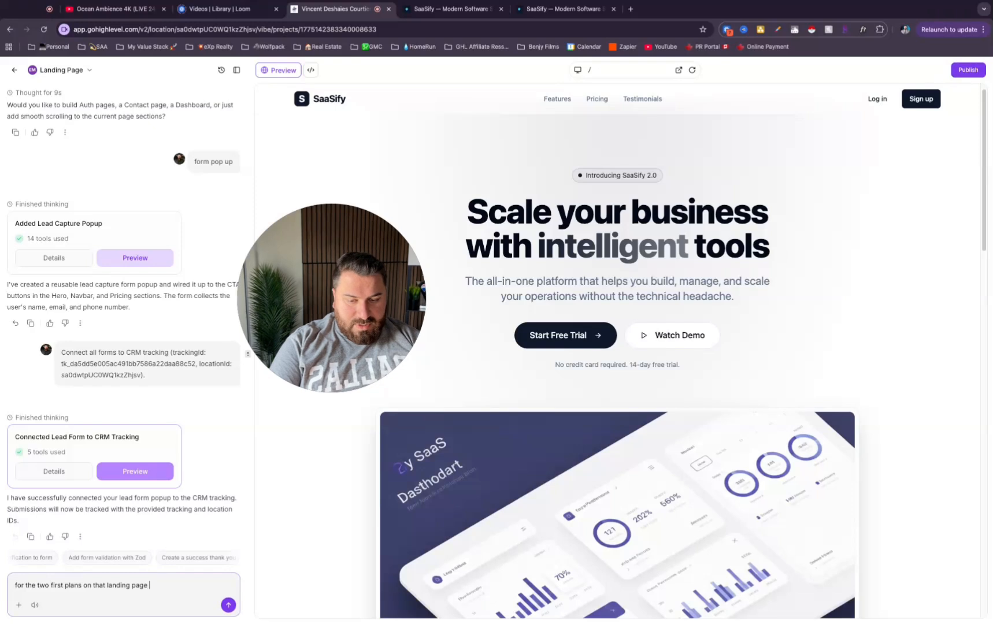
pyautogui.write(', inste')
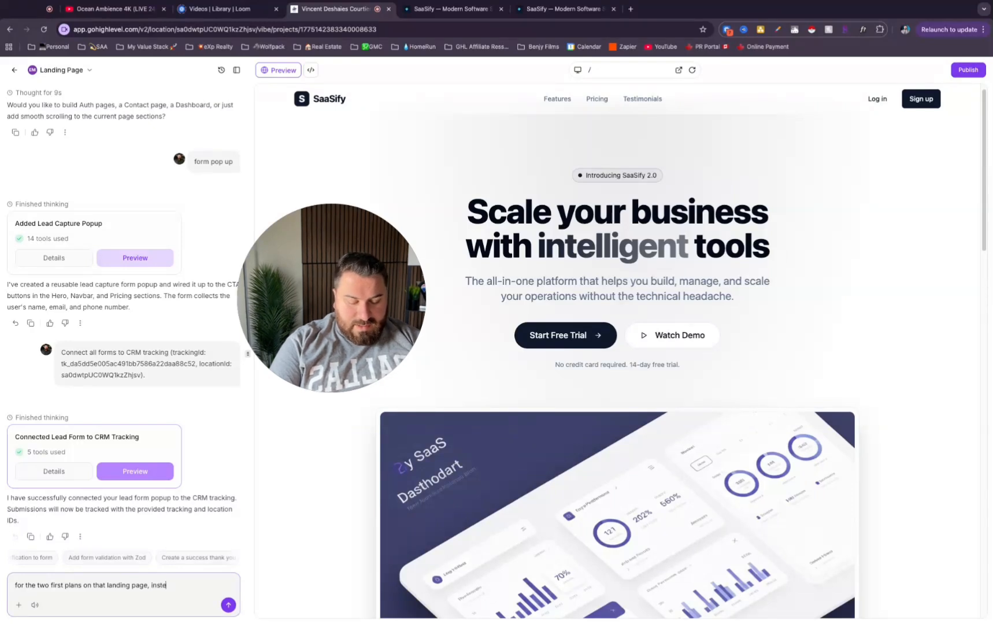
pyautogui.write('ad of it being')
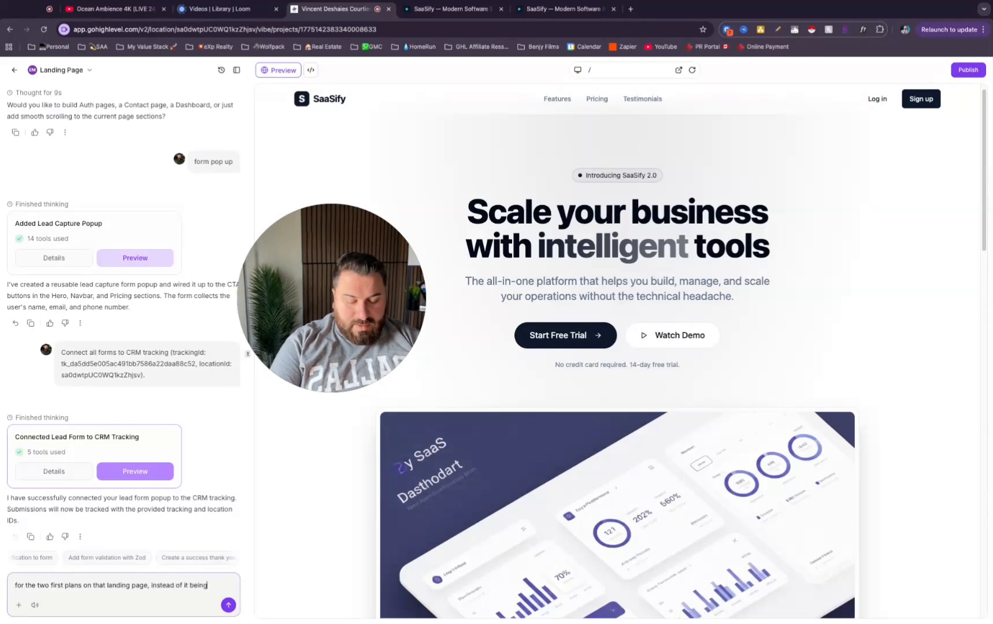
pyautogui.write(' a form pop u')
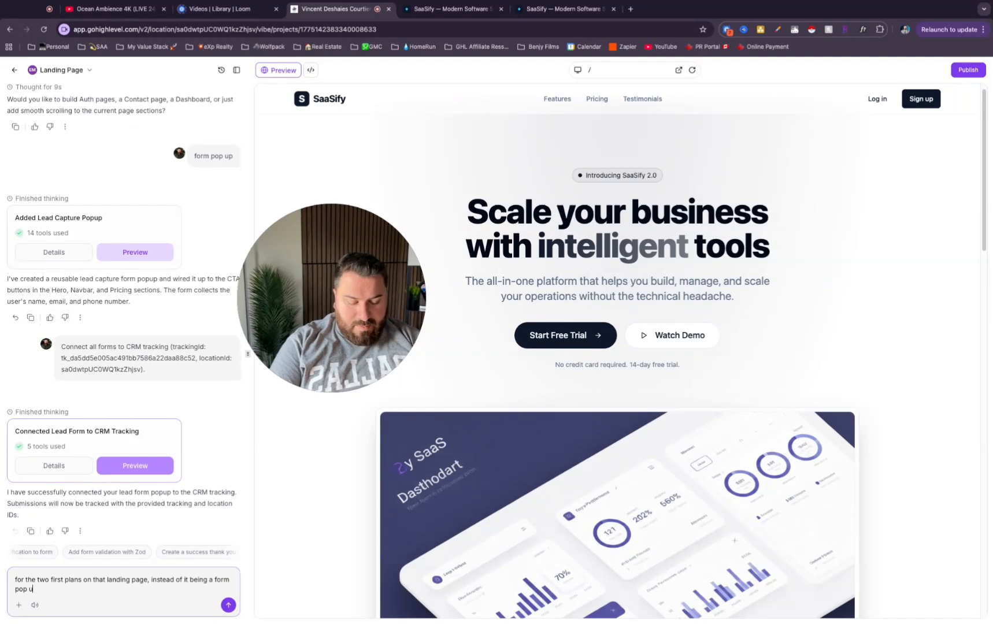
pyautogui.write('p, ')
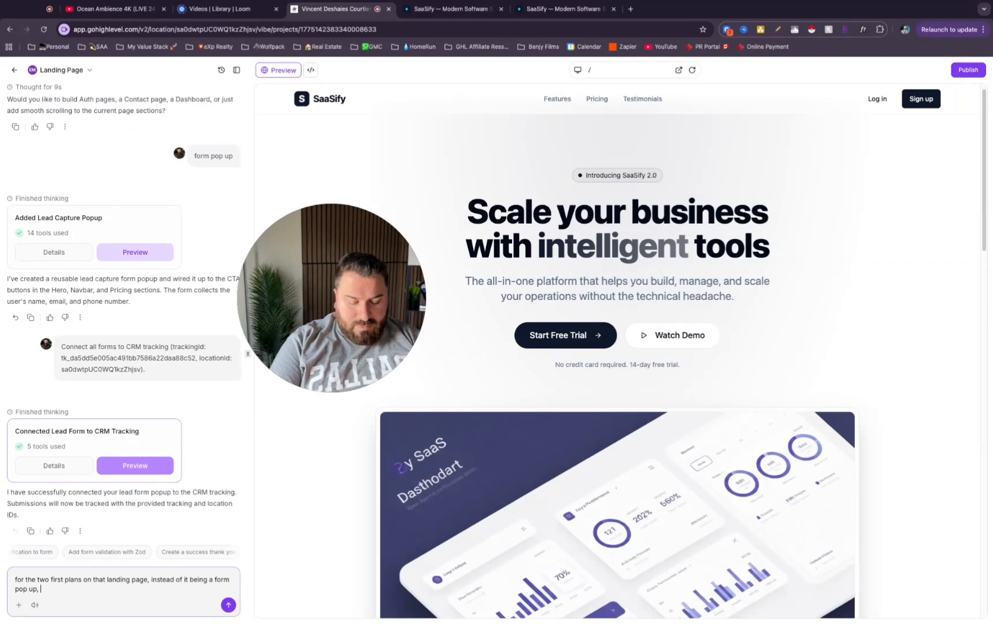
pyautogui.write('do a ch')
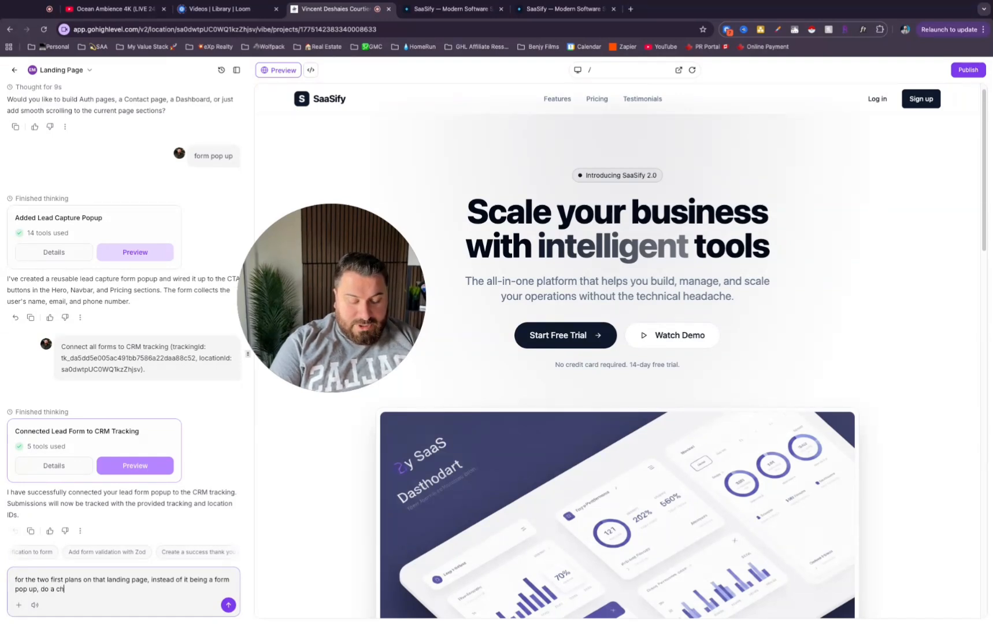
pyautogui.write('eckout link pop up')
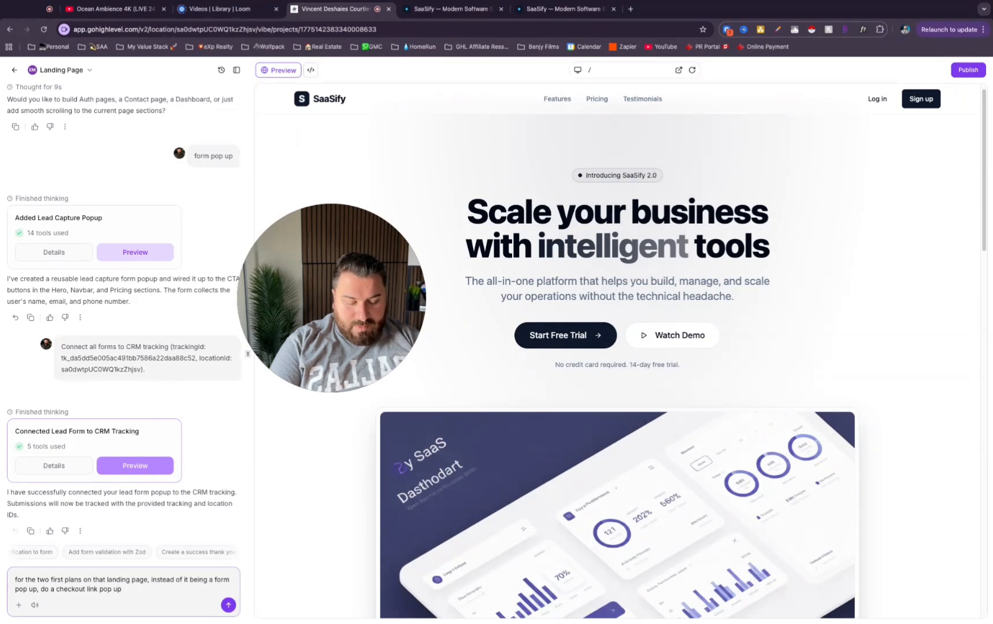
pyautogui.write(' (payment link.')
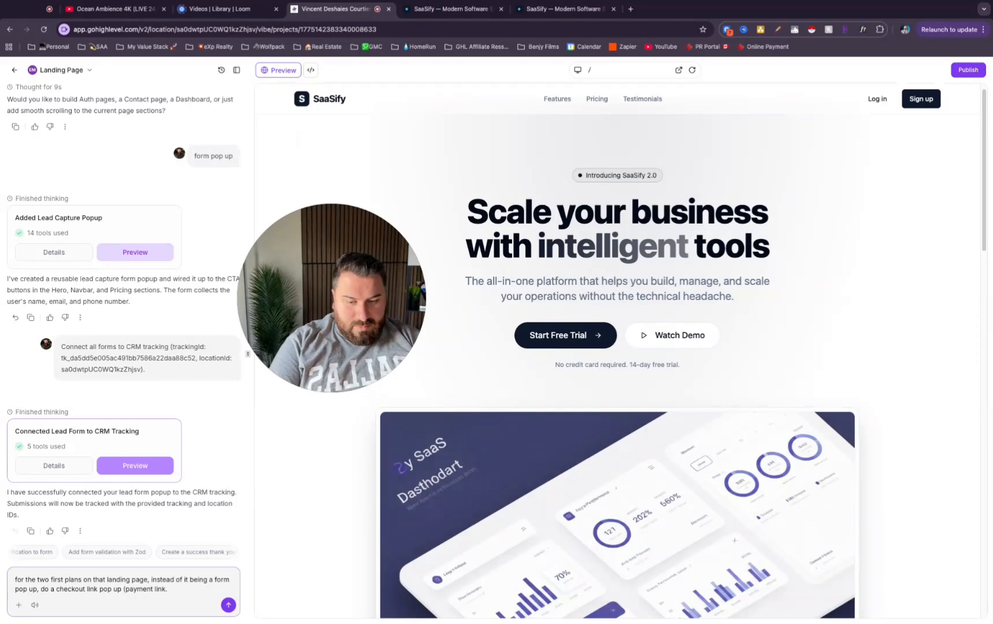
pyautogui.write(' use the amou')
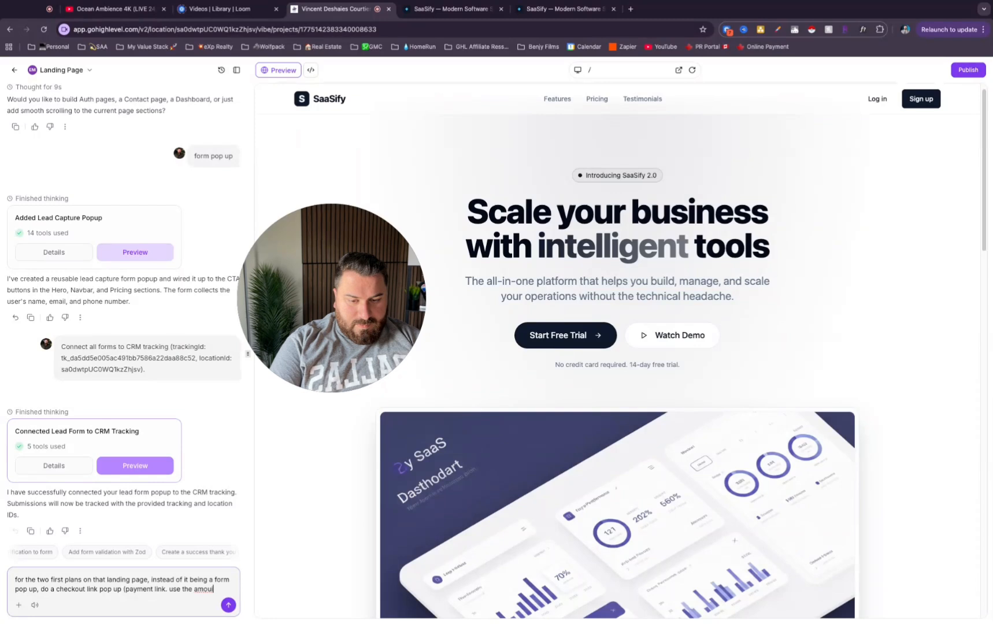
pyautogui.write('nt on ther')
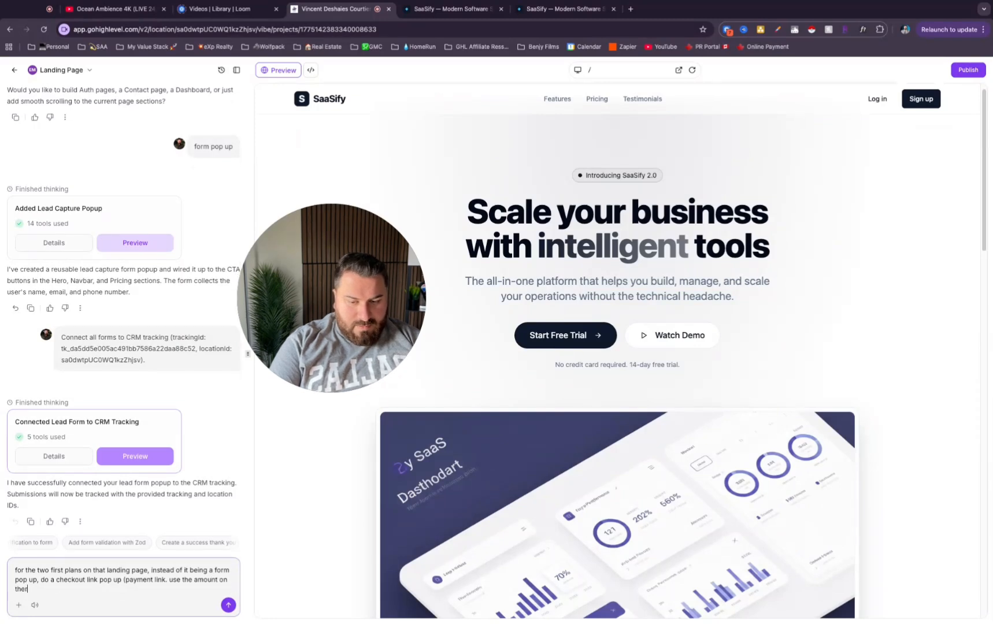
pyautogui.write('e to create t')
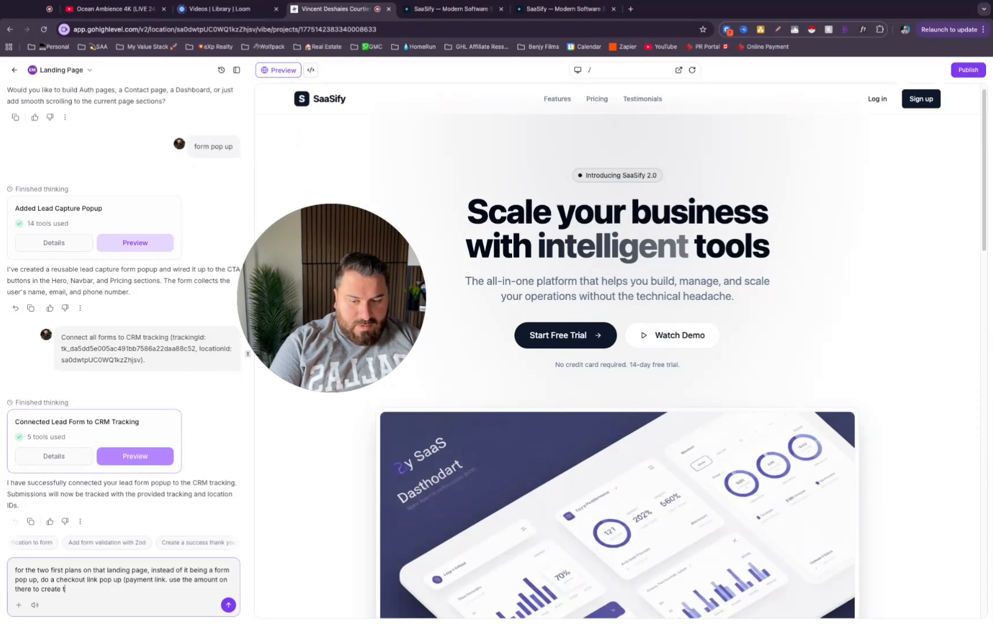
pyautogui.write('he product as we')
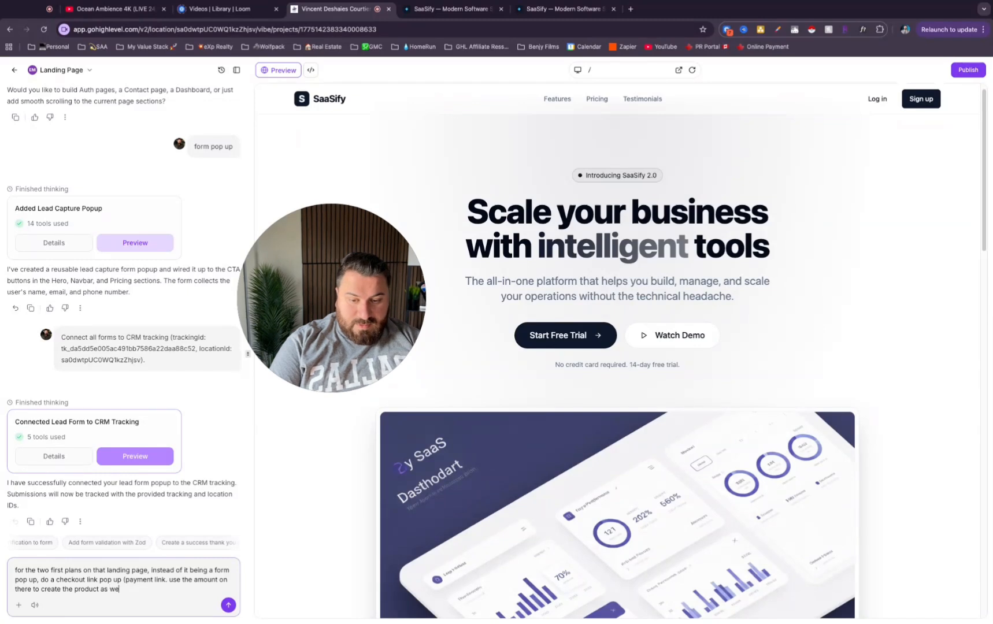
pyautogui.write('ll so that th')
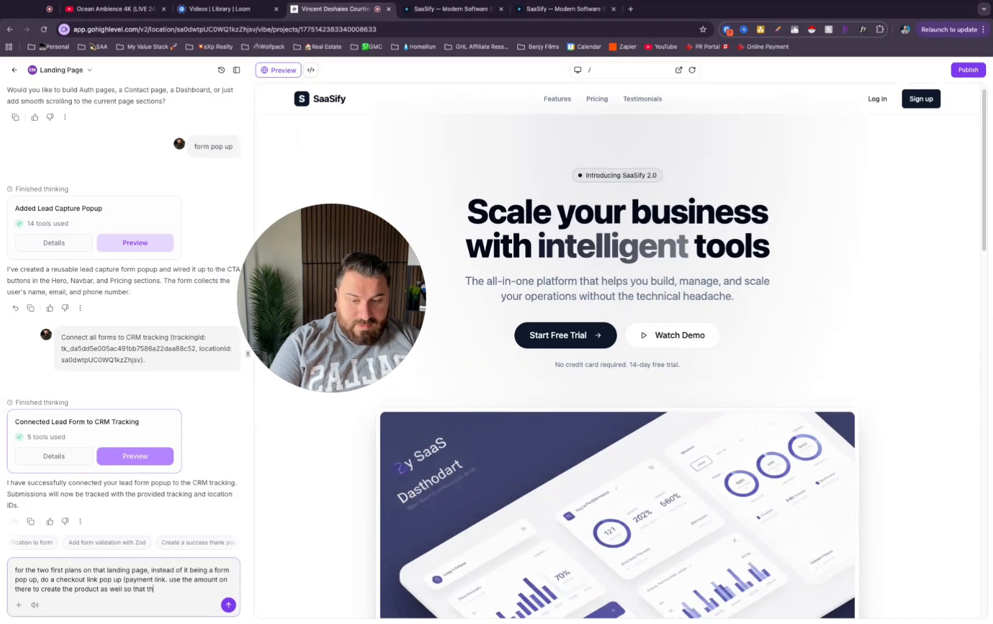
pyautogui.write('ere is an e')
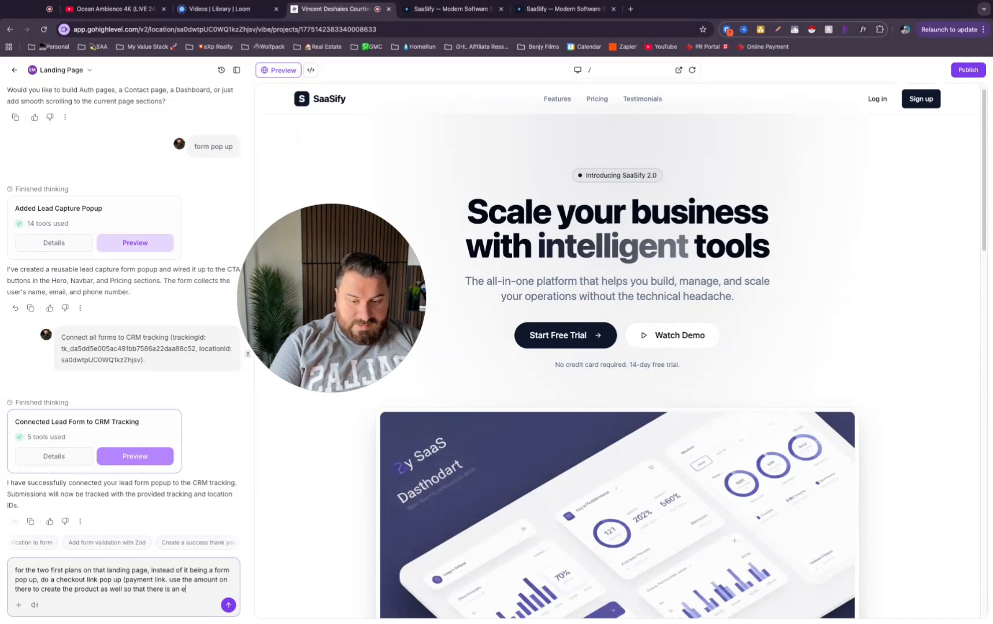
pyautogui.write('xis')
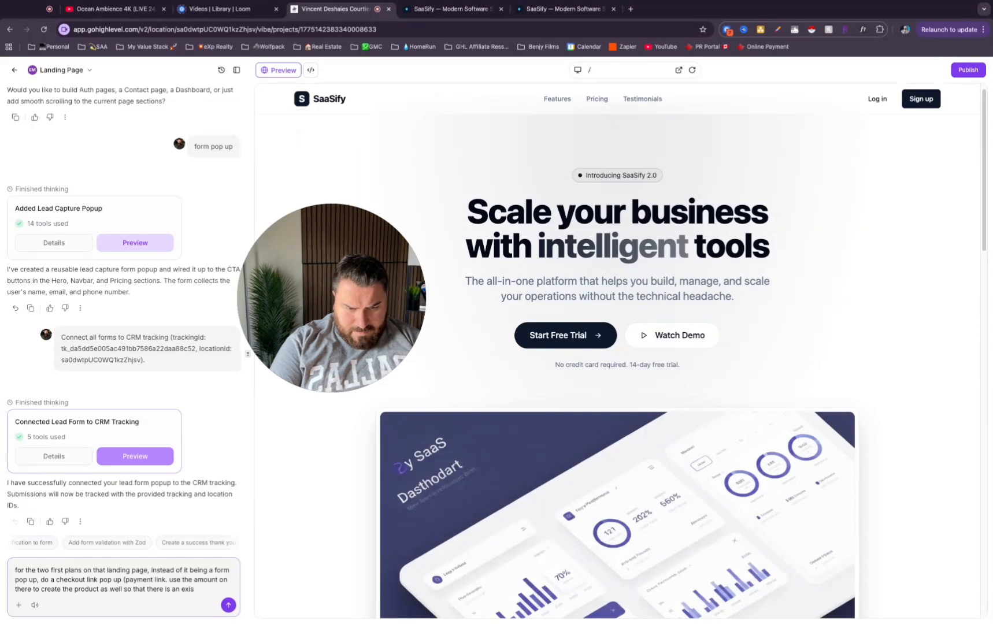
pyautogui.write('itting payment li')
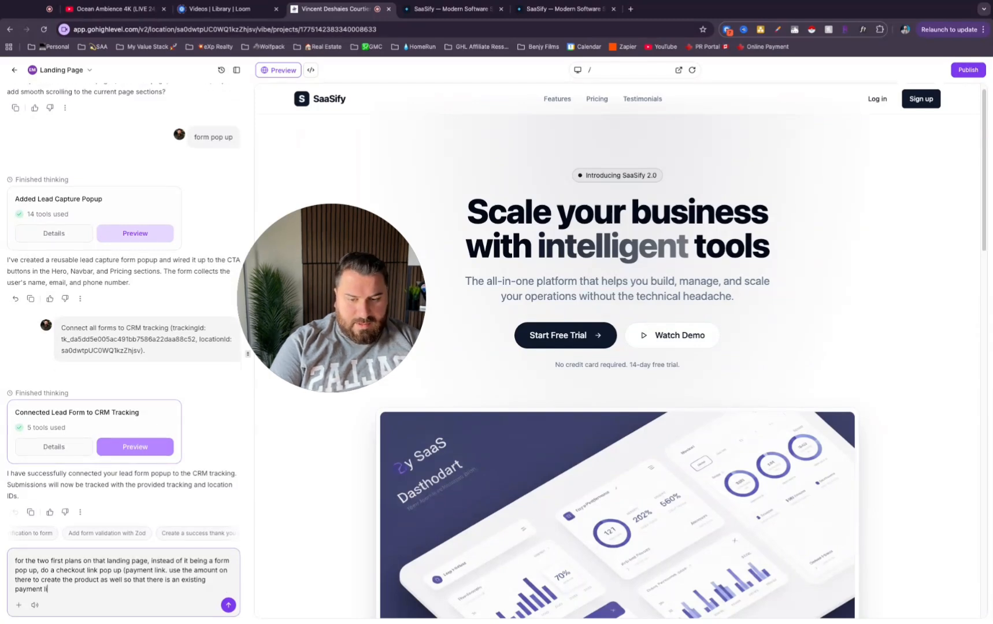
pyautogui.write('nk when the p')
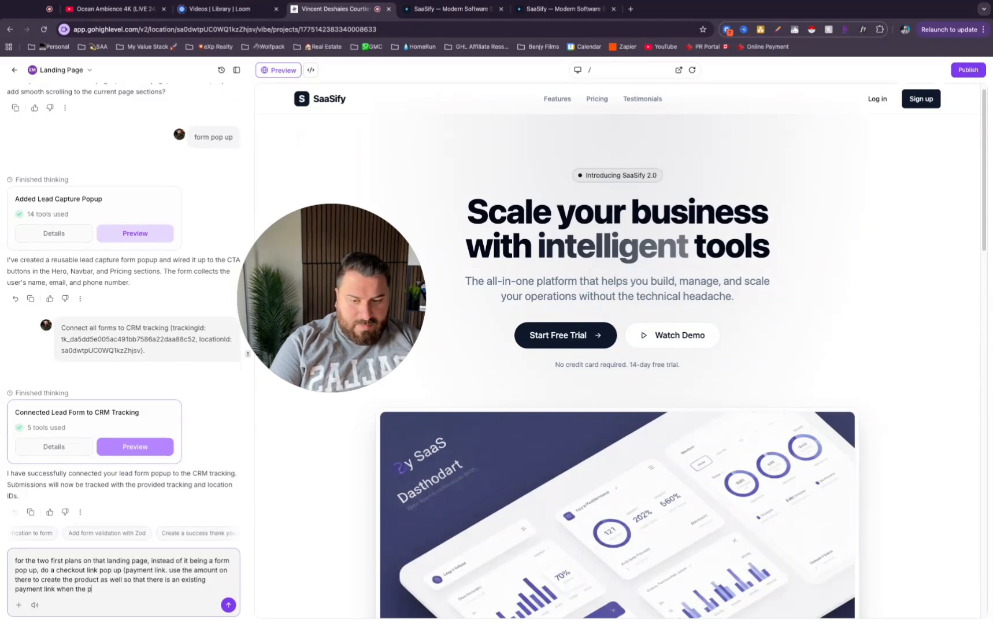
pyautogui.write('op happens')
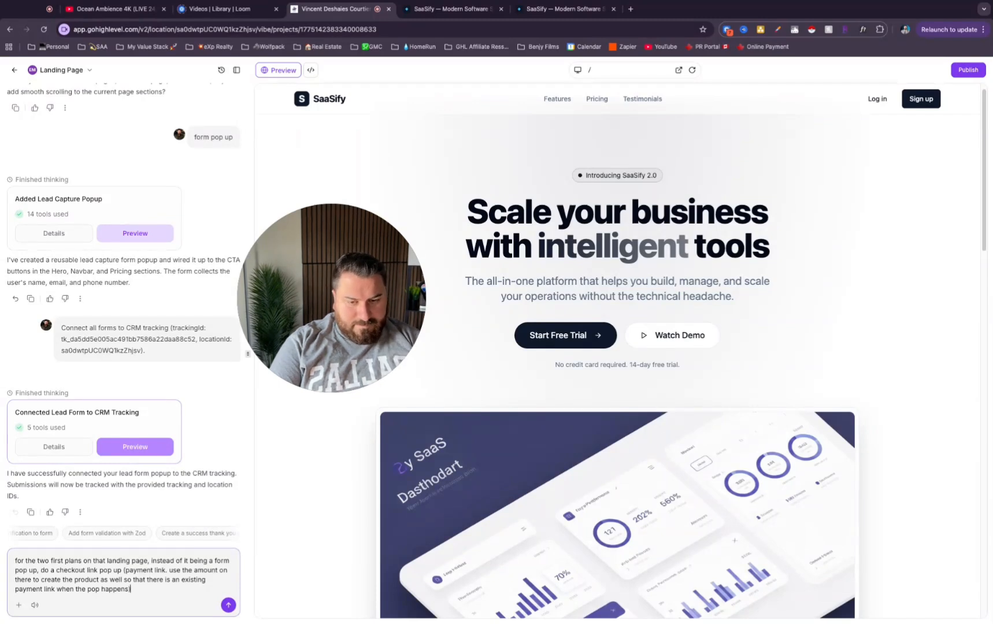
pyautogui.press('Return')
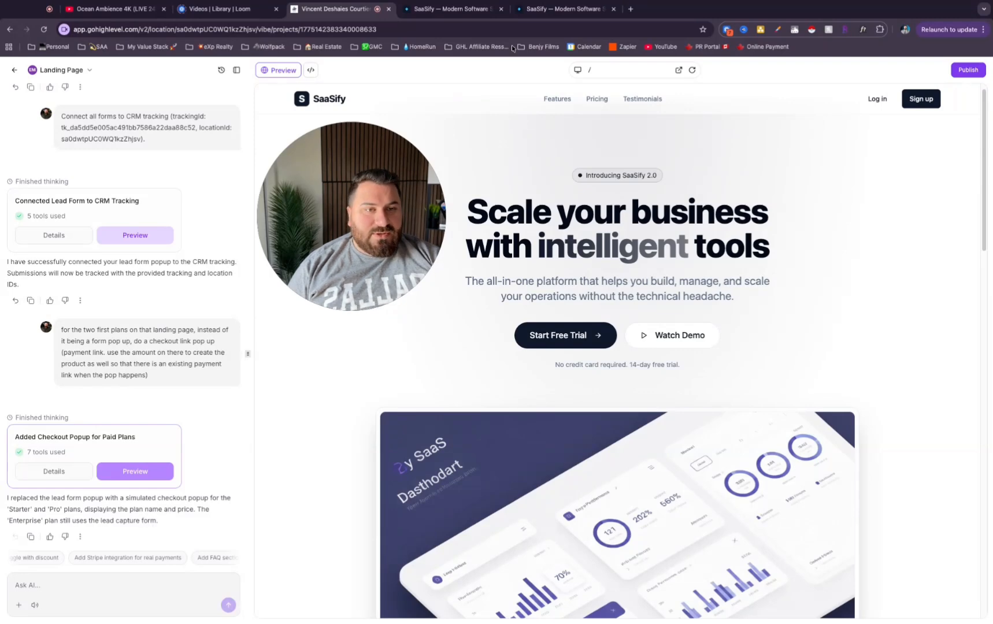
# Close the two old SaaSify preview pages, keeping the AI Studio project open
pyautogui.click(501, 9)
pyautogui.click(501, 8)
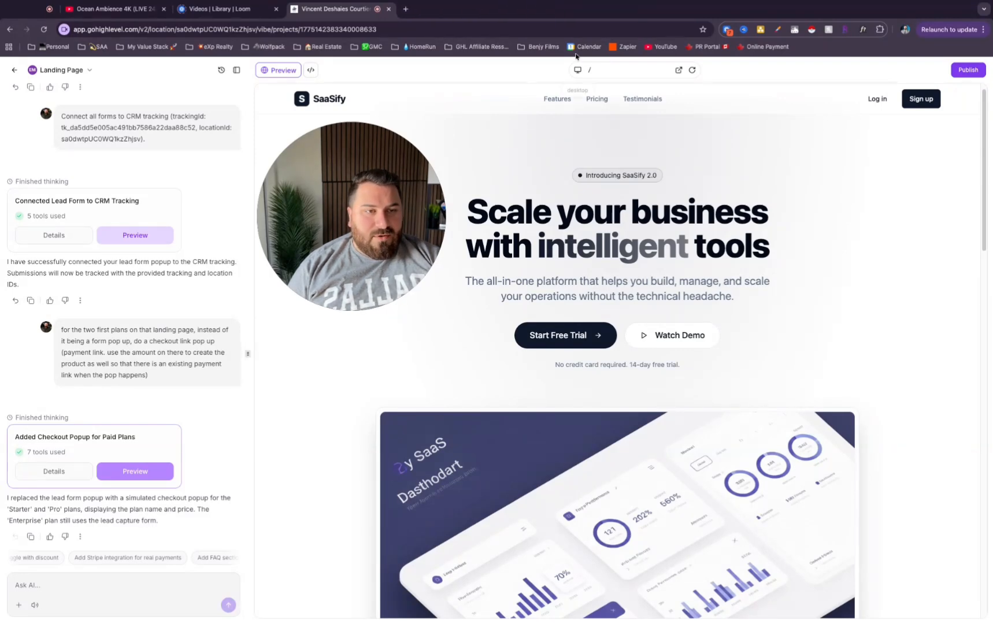
# Open the updated landing page preview in its own tab and test the checkout pop-ups of the Starter and Pro plans
pyautogui.click(678, 70)
pyautogui.scroll(-3, 280, 378)
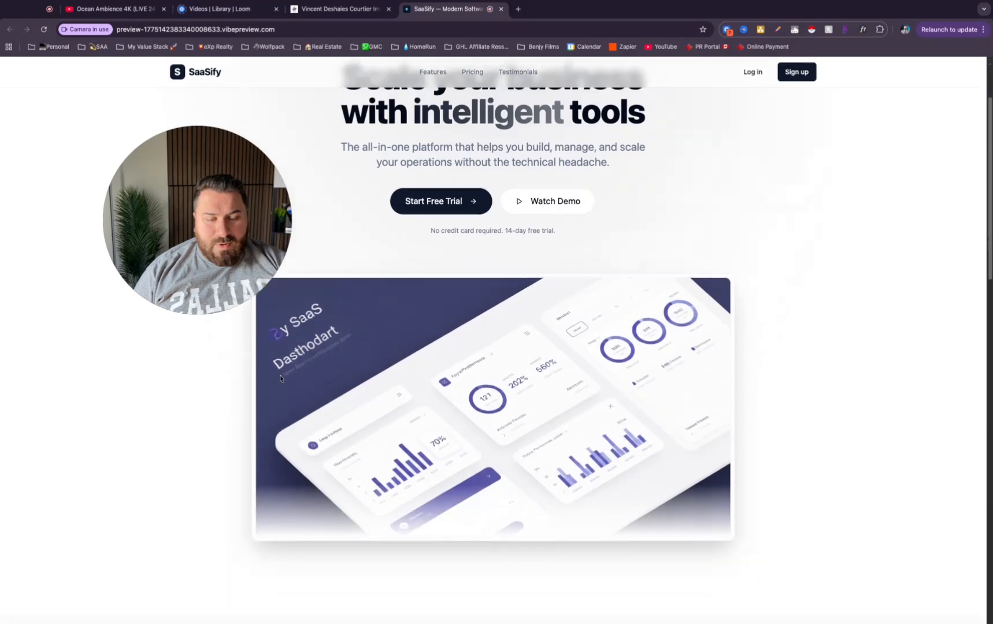
pyautogui.scroll(-15, 281, 378)
pyautogui.click(324, 471)
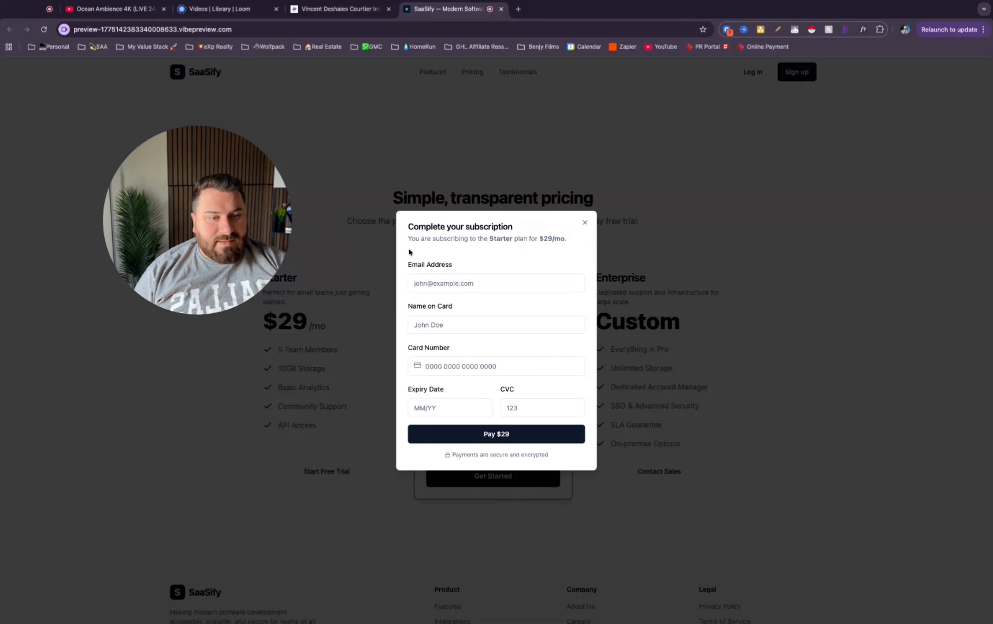
pyautogui.click(584, 223)
pyautogui.click(507, 489)
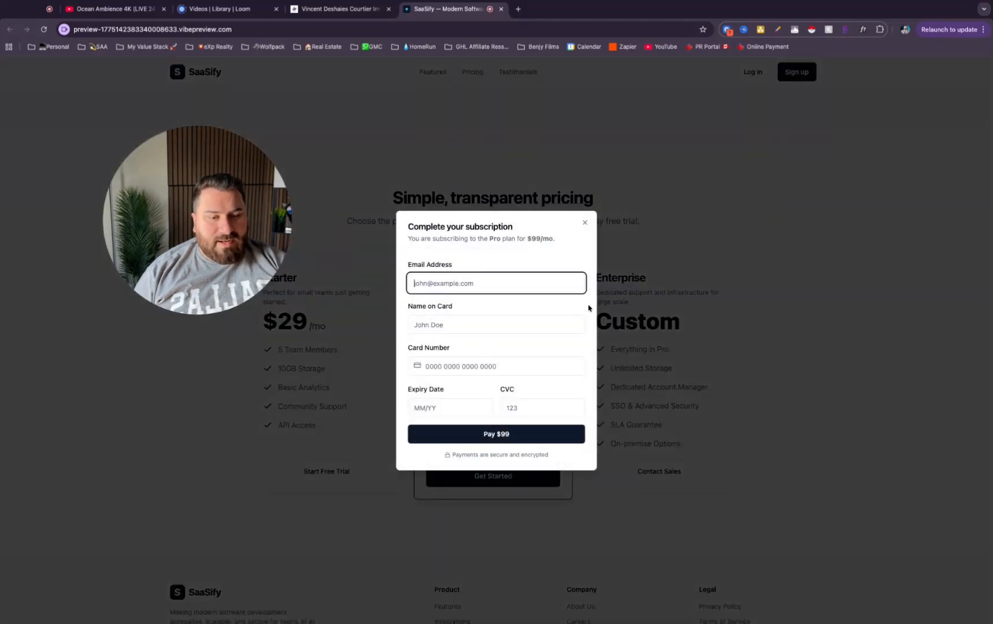
pyautogui.click(585, 223)
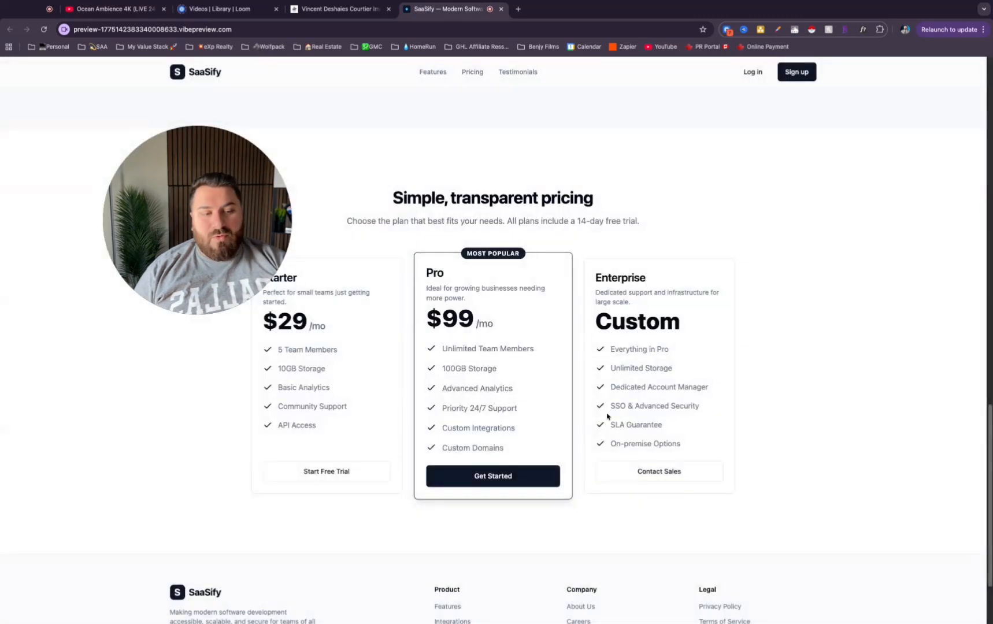
# Test the lead form pop-ups opened by the Enterprise plan's Contact Sales button and the hero section's Start Free Trial button
pyautogui.click(635, 471)
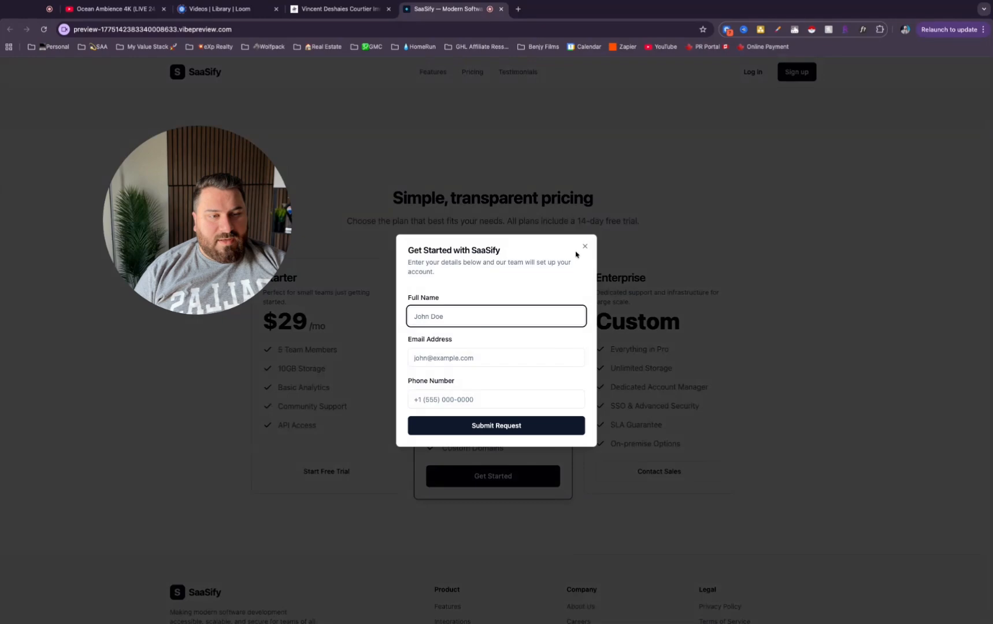
pyautogui.click(583, 248)
pyautogui.scroll(20, 405, 312)
pyautogui.click(421, 330)
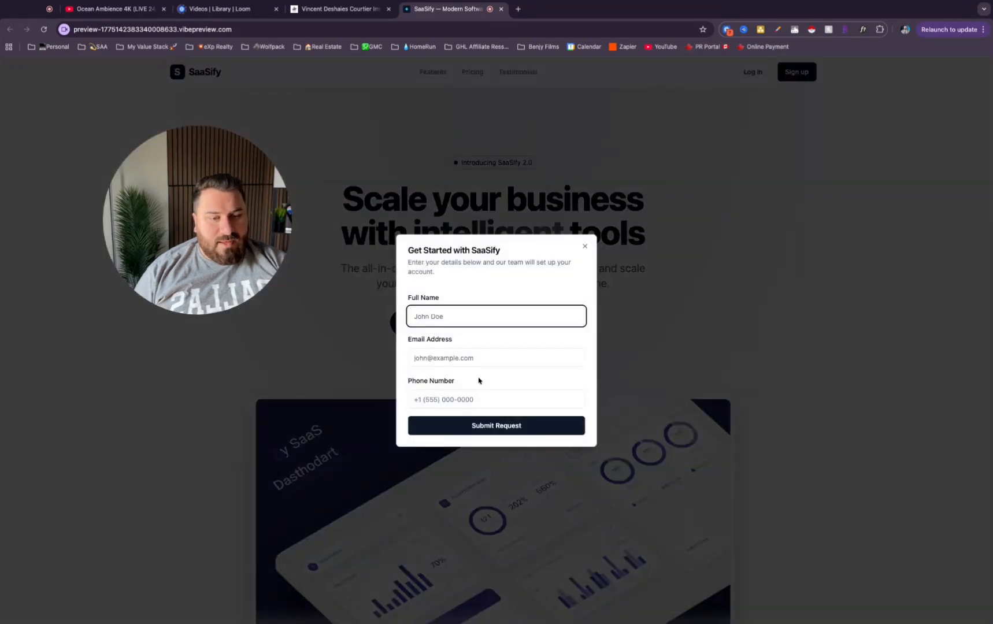
pyautogui.click(585, 246)
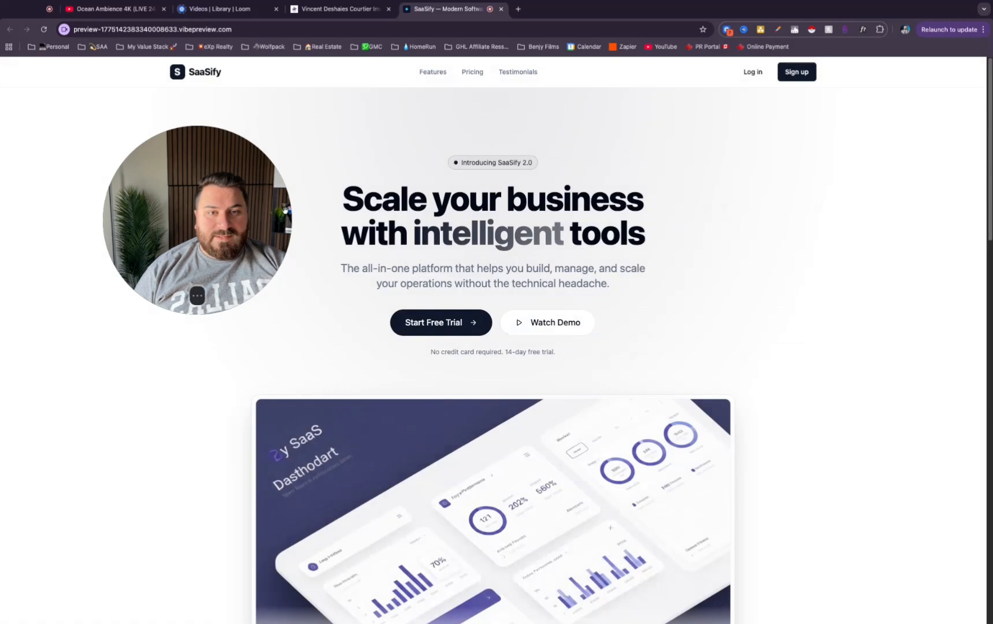
pyautogui.moveTo(227, 192); pyautogui.dragTo(146, 196)
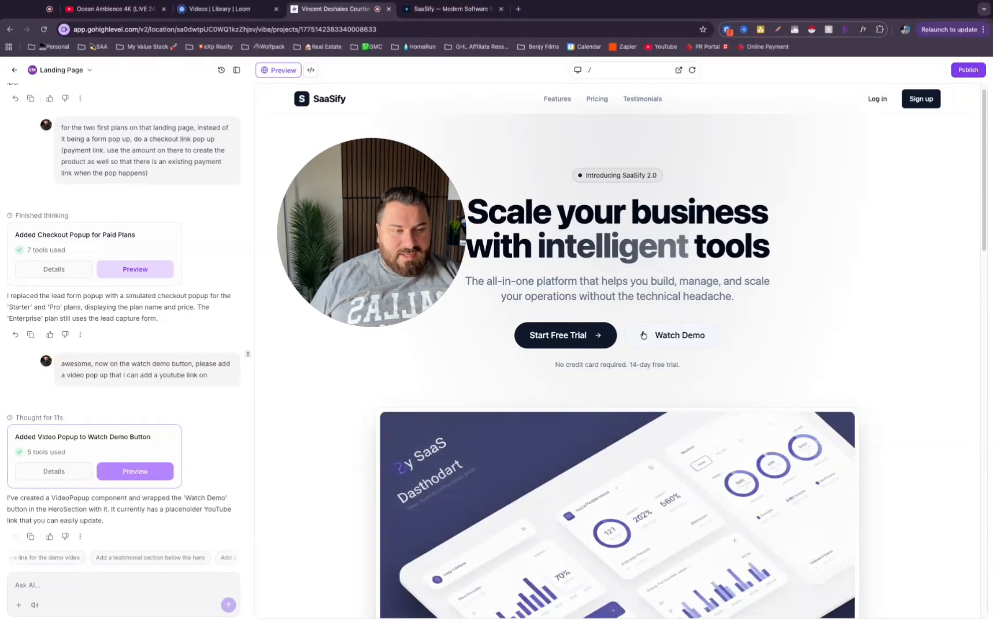
# Replace the old preview tab with a fresh preview of the landing page and test the Watch Demo video pop-up, playing and closing it
pyautogui.click(500, 8)
pyautogui.click(678, 69)
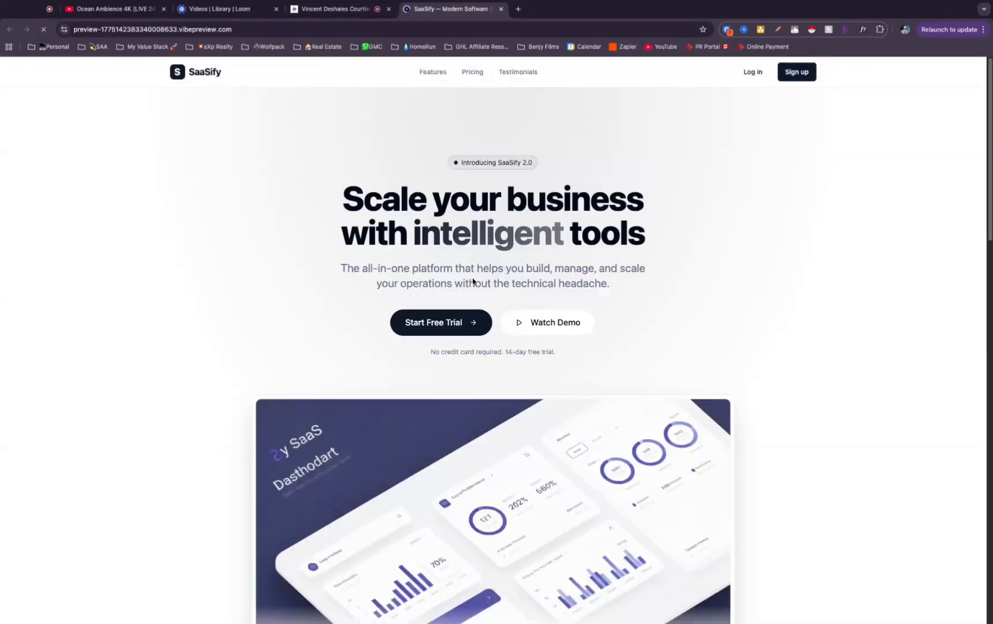
pyautogui.moveTo(383, 254); pyautogui.dragTo(115, 255)
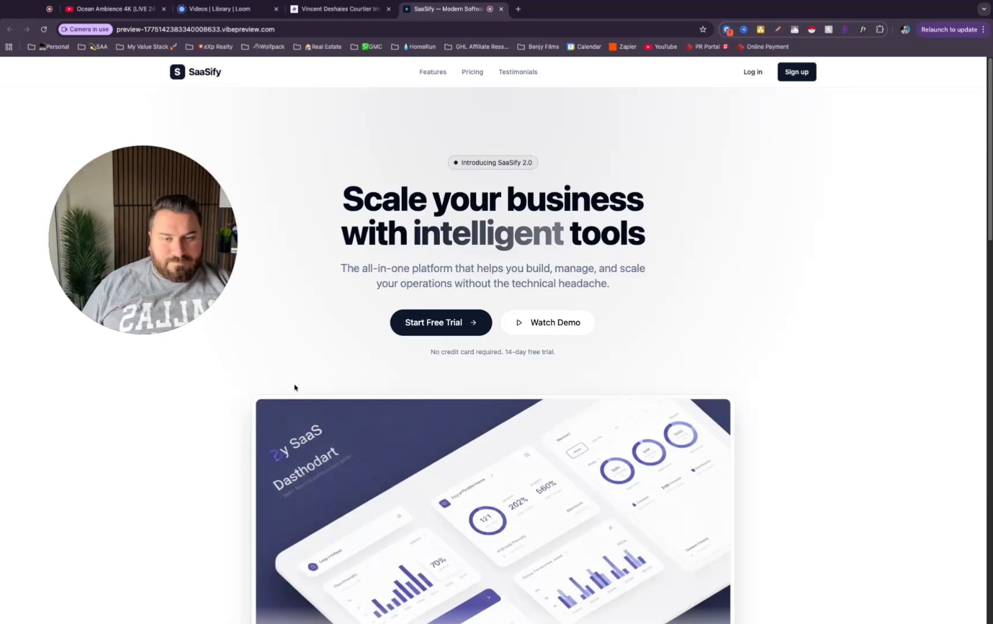
pyautogui.click(555, 325)
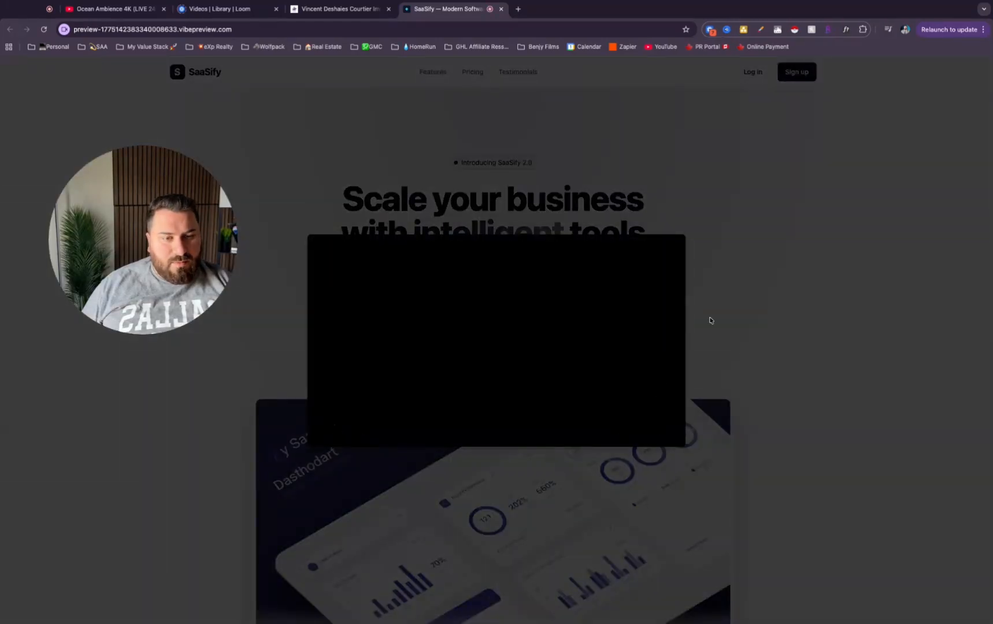
pyautogui.click(446, 362)
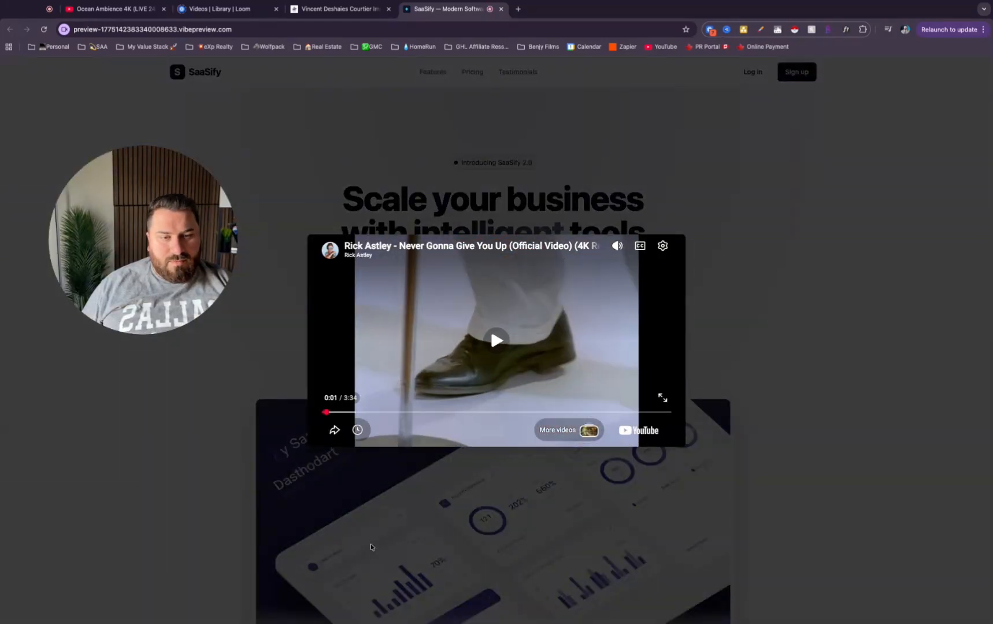
pyautogui.click(836, 257)
pyautogui.click(572, 323)
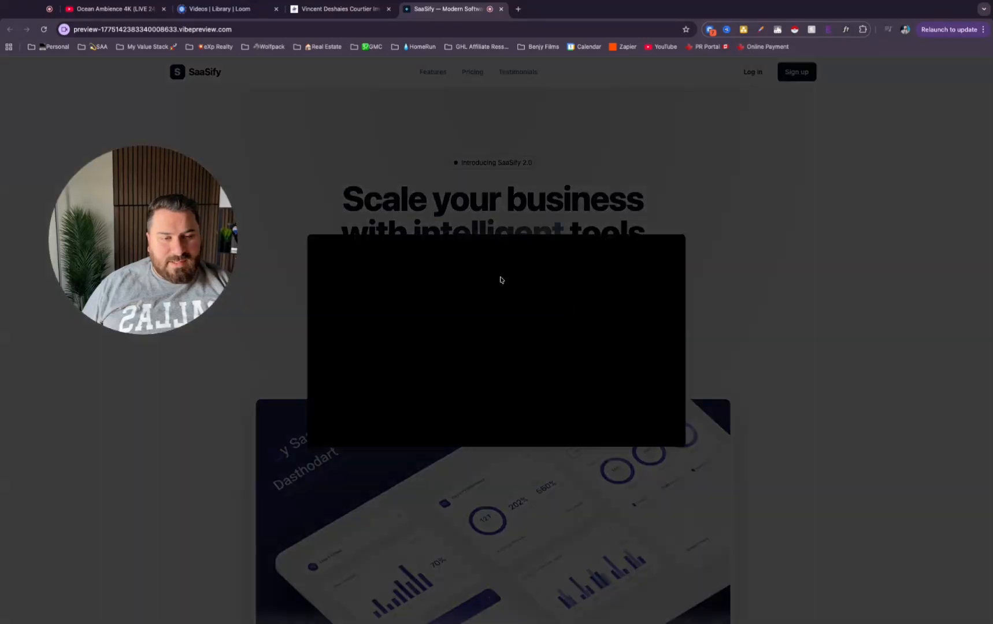
pyautogui.click(472, 314)
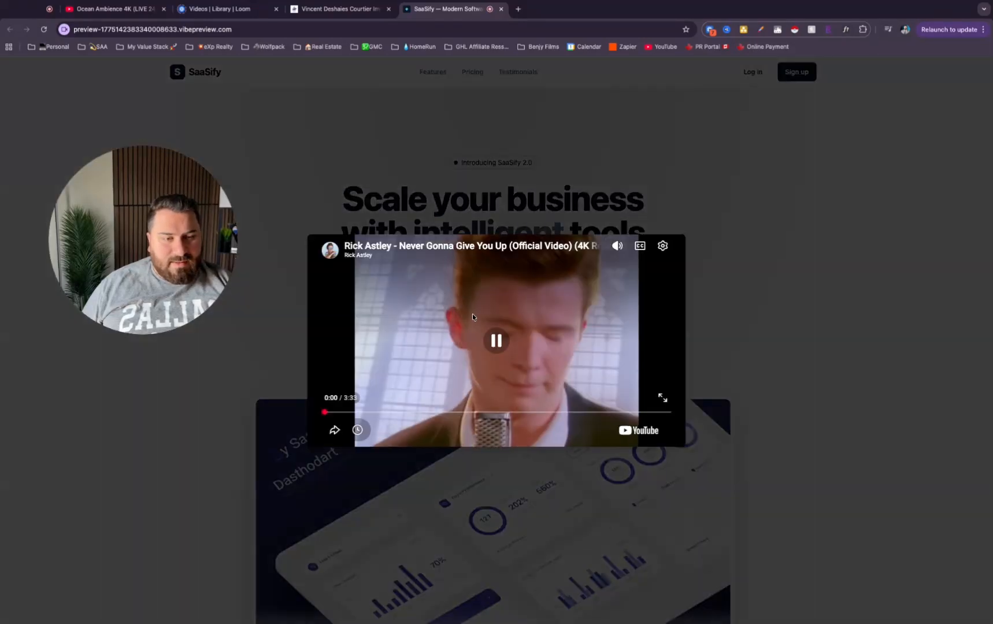
pyautogui.click(846, 292)
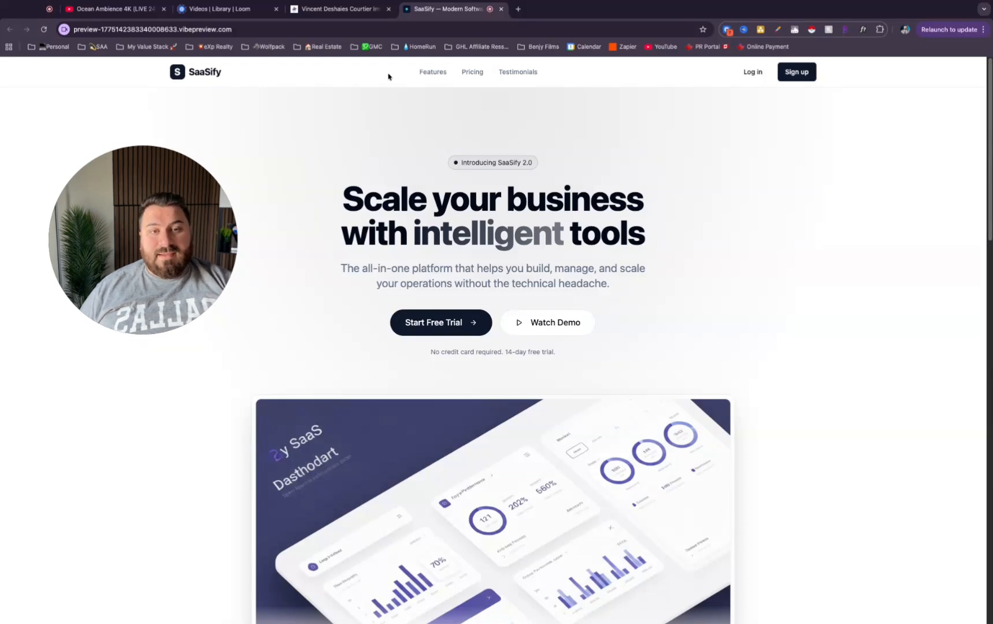
# Return to AI Studio and start a new project from the Dashboard template
pyautogui.click(338, 9)
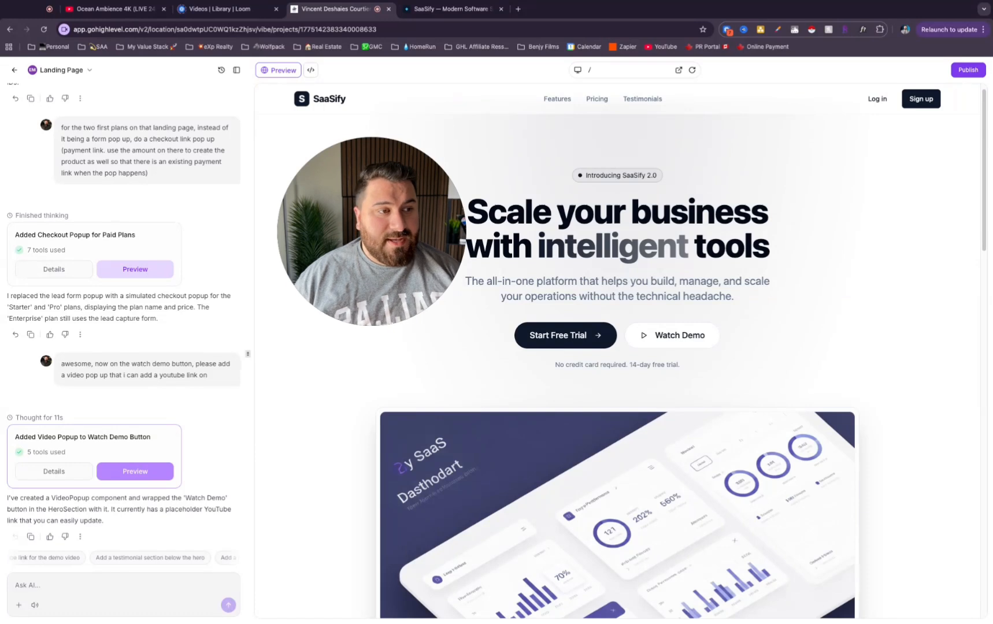
pyautogui.moveTo(387, 278); pyautogui.dragTo(884, 255)
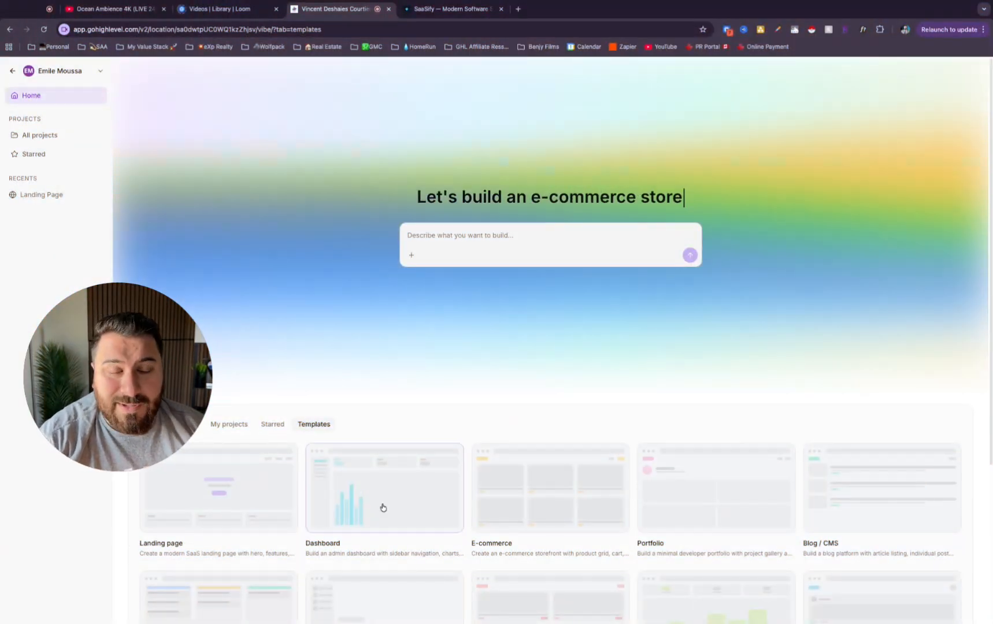
pyautogui.click(383, 507)
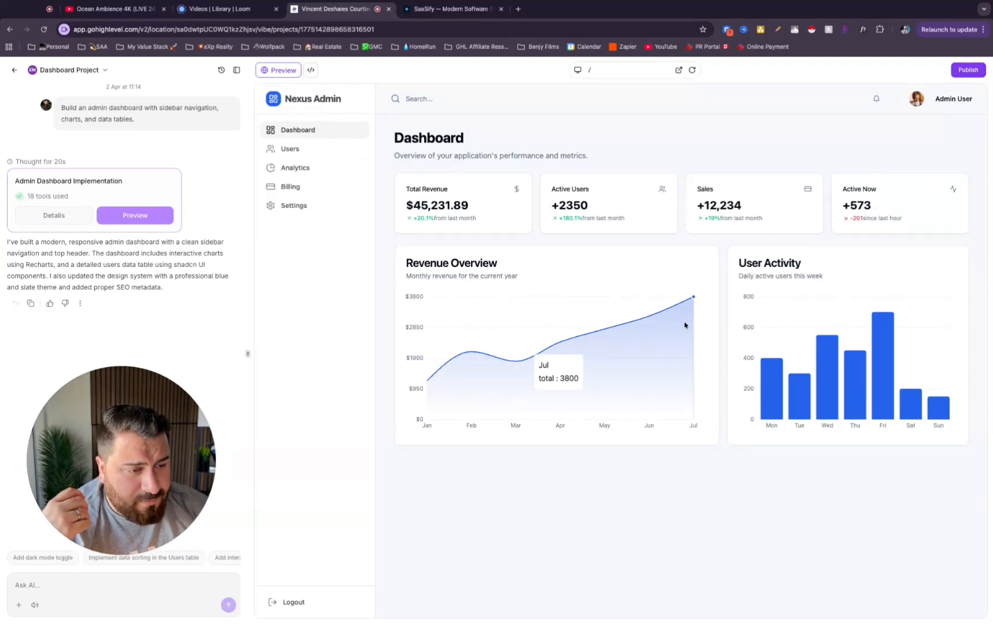
# Check the Users, Analytics, Billing and Settings pages of the generated admin dashboard and return to its main Dashboard page
pyautogui.click(294, 151)
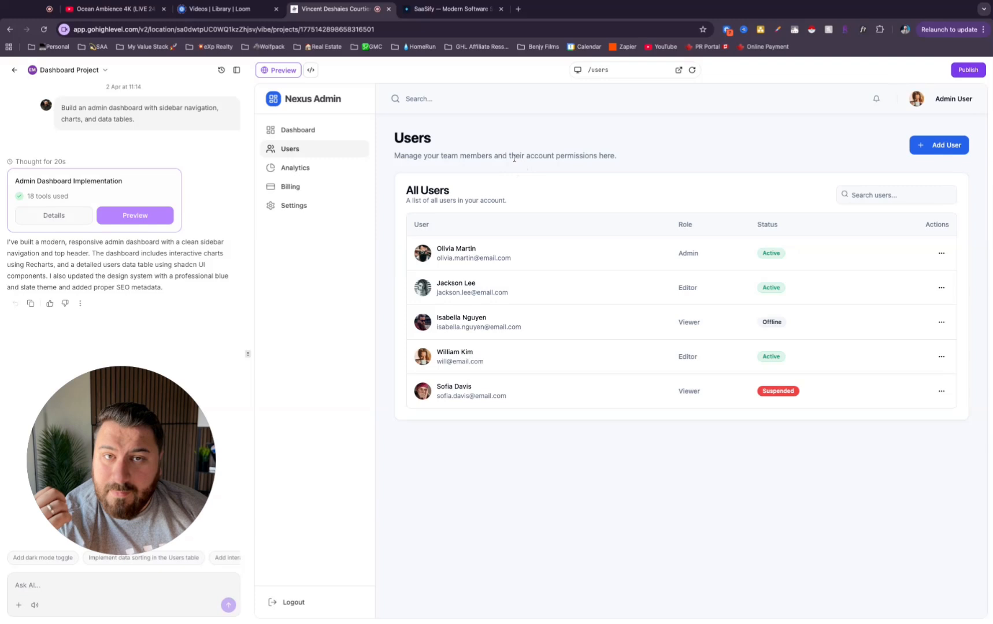
pyautogui.click(295, 168)
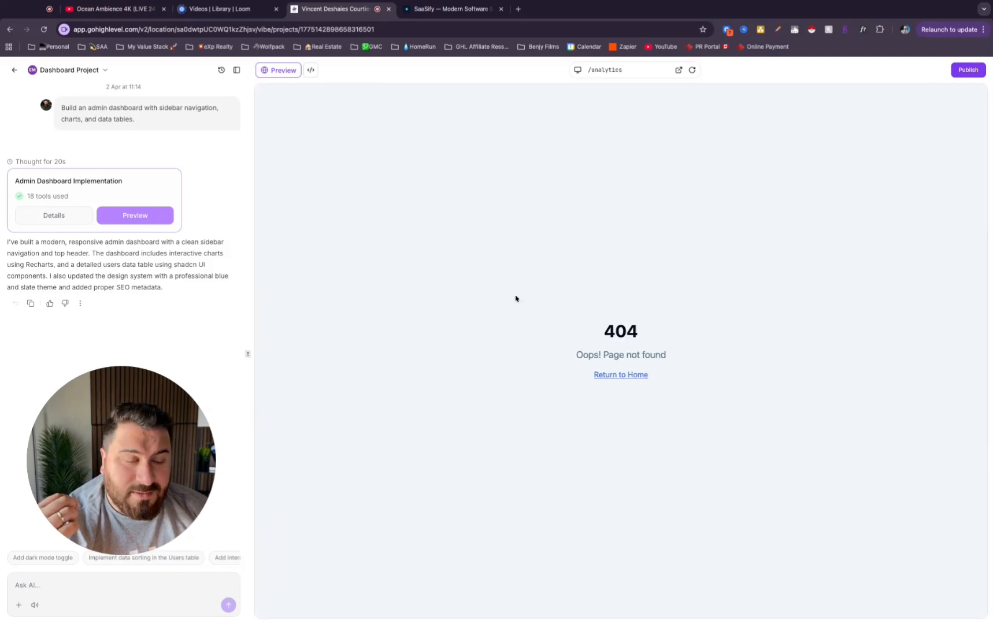
pyautogui.click(299, 192)
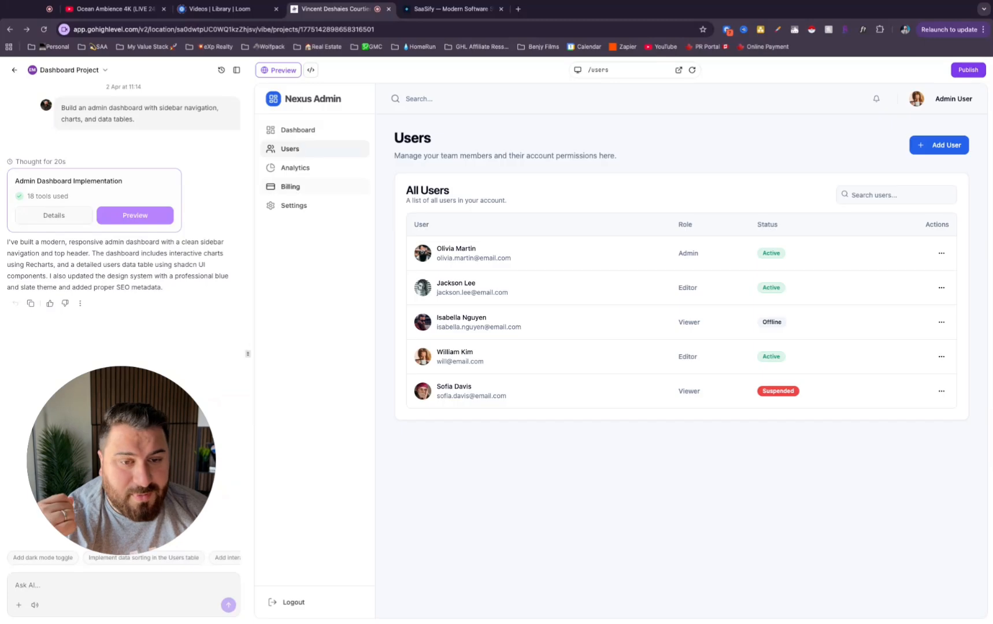
pyautogui.click(289, 206)
pyautogui.press('super+Left')
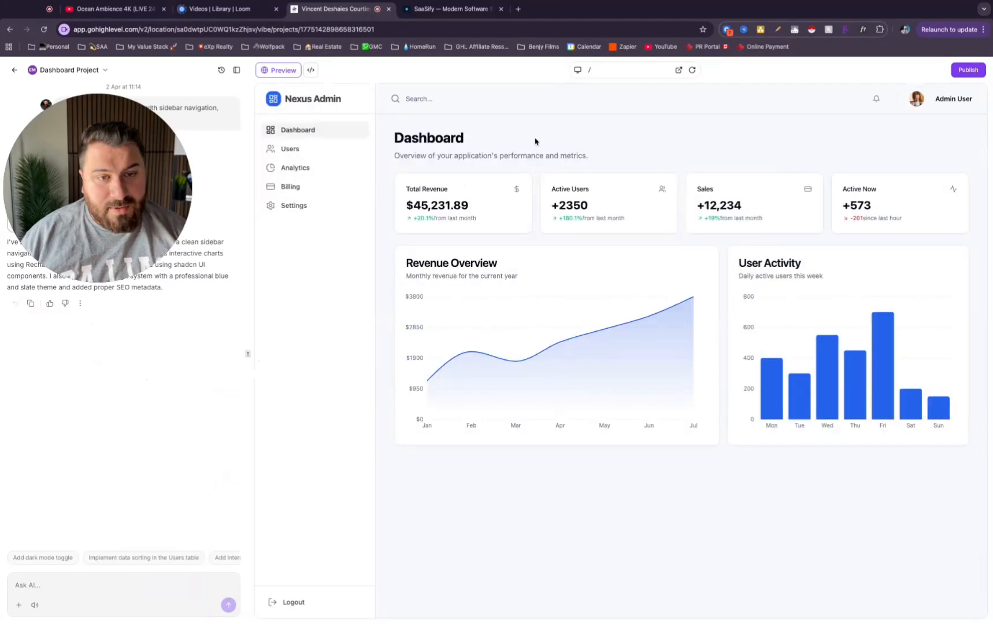
pyautogui.moveTo(132, 180); pyautogui.dragTo(151, 179)
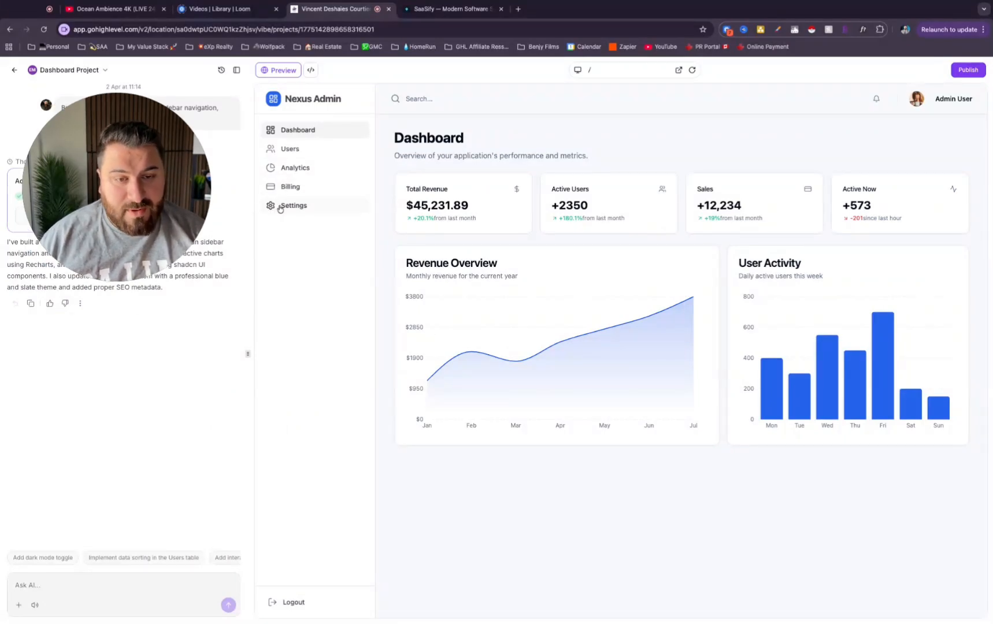
# Ask the AI chat to fill the Analytics, Billing and Settings sections with actual content, make all buttons clickable and deliver the finished product, leaving nothing out
pyautogui.click(107, 580)
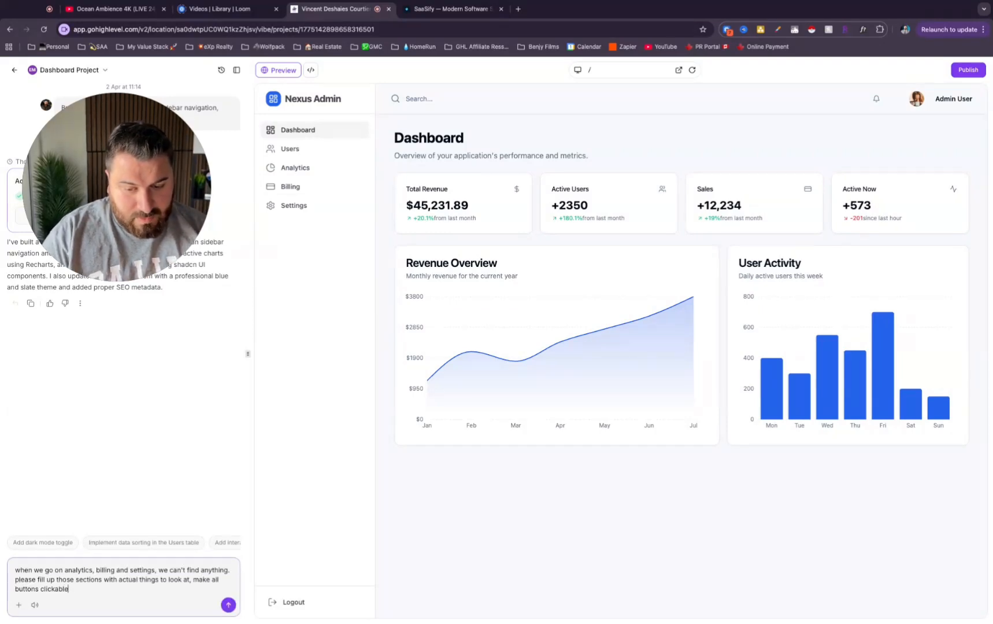
pyautogui.write('show what the')
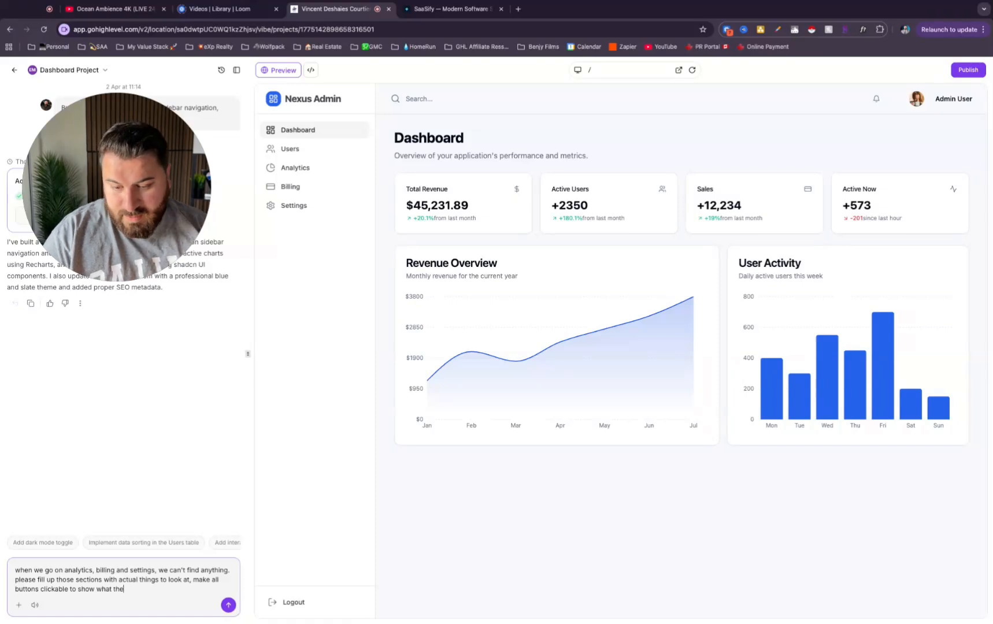
pyautogui.write('y are meant to show. essentiall')
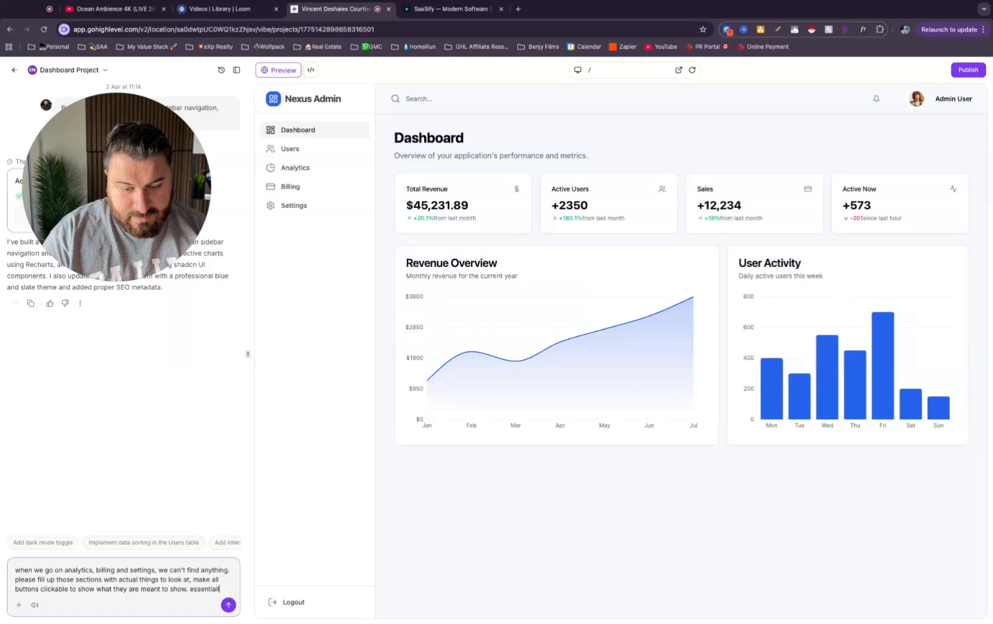
pyautogui.write('y, give me t')
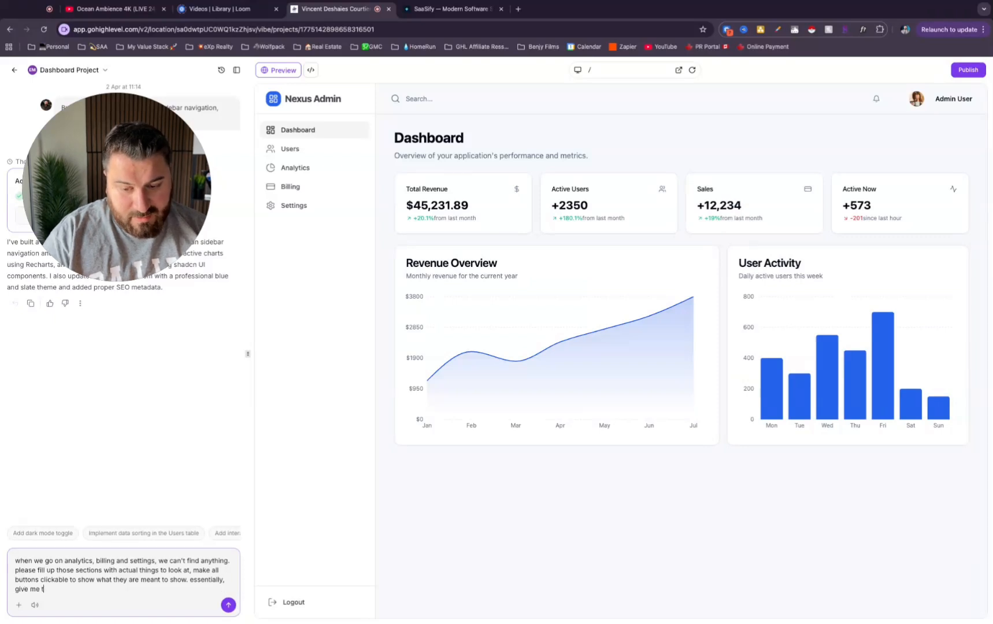
pyautogui.write('he finished ')
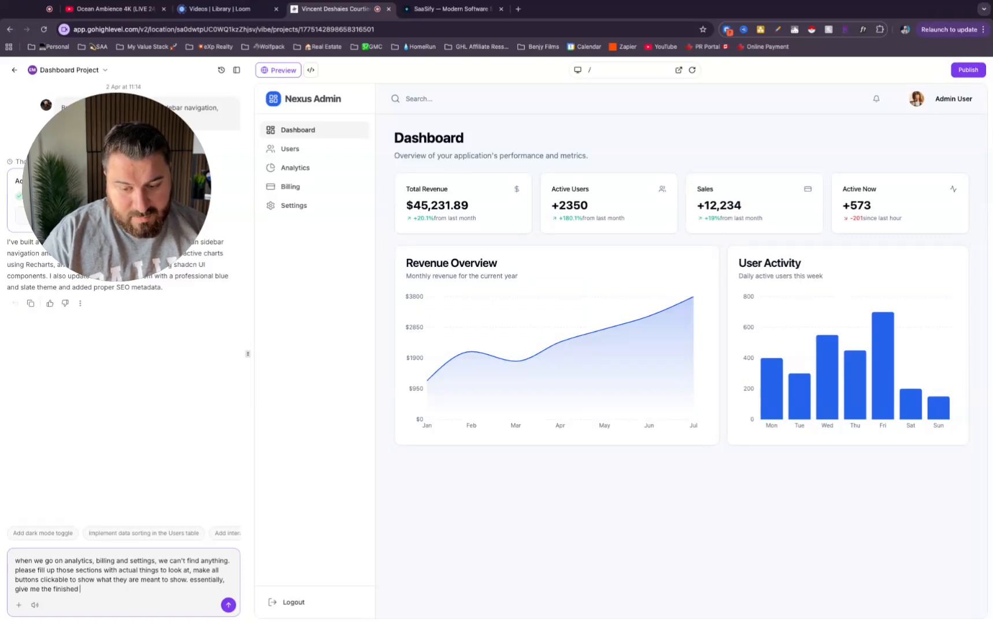
pyautogui.write('product,')
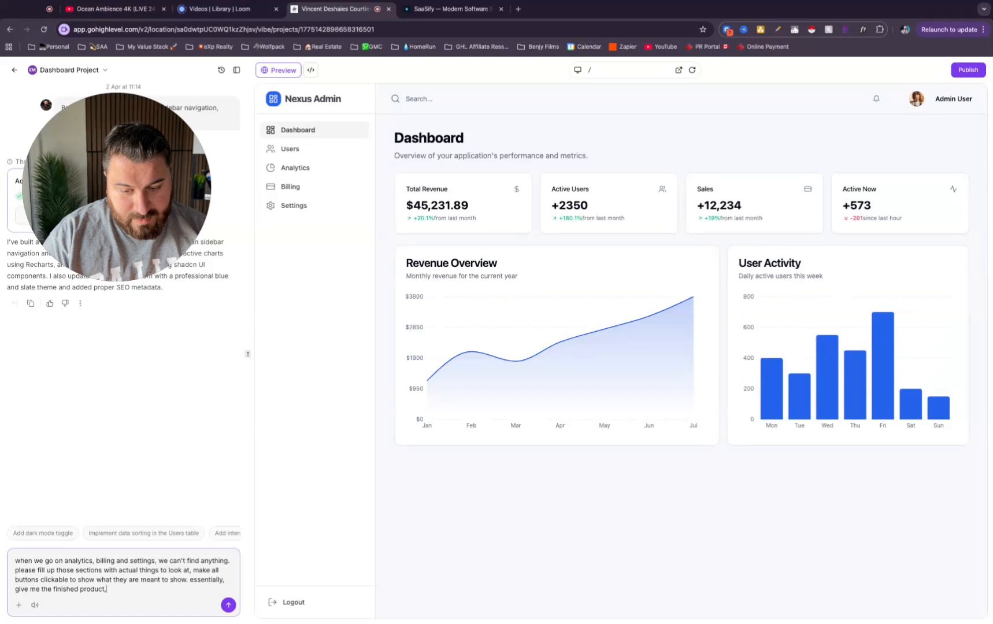
pyautogui.write(" don't")
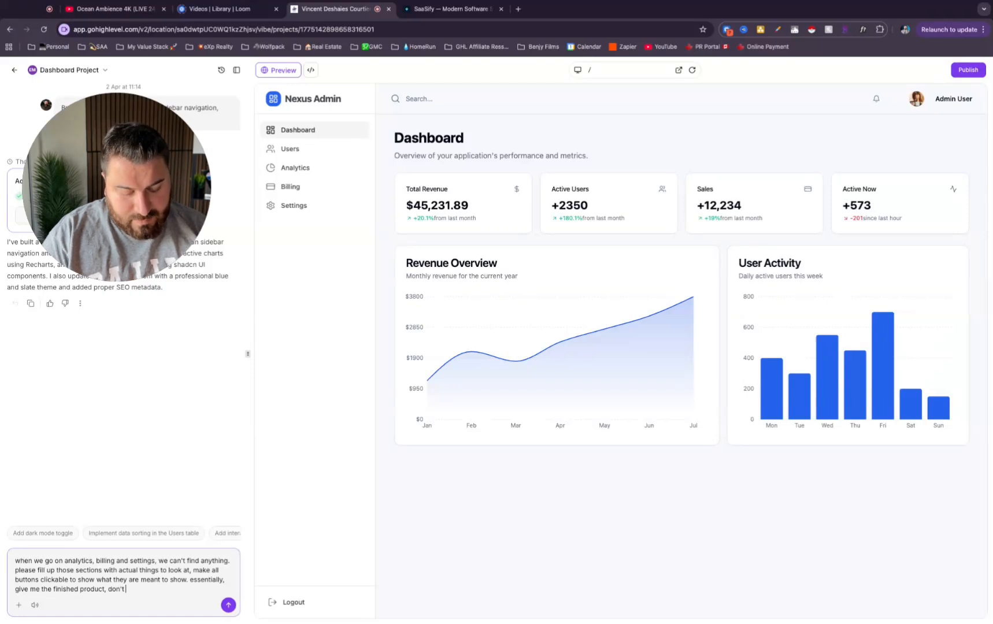
pyautogui.write(' leave any')
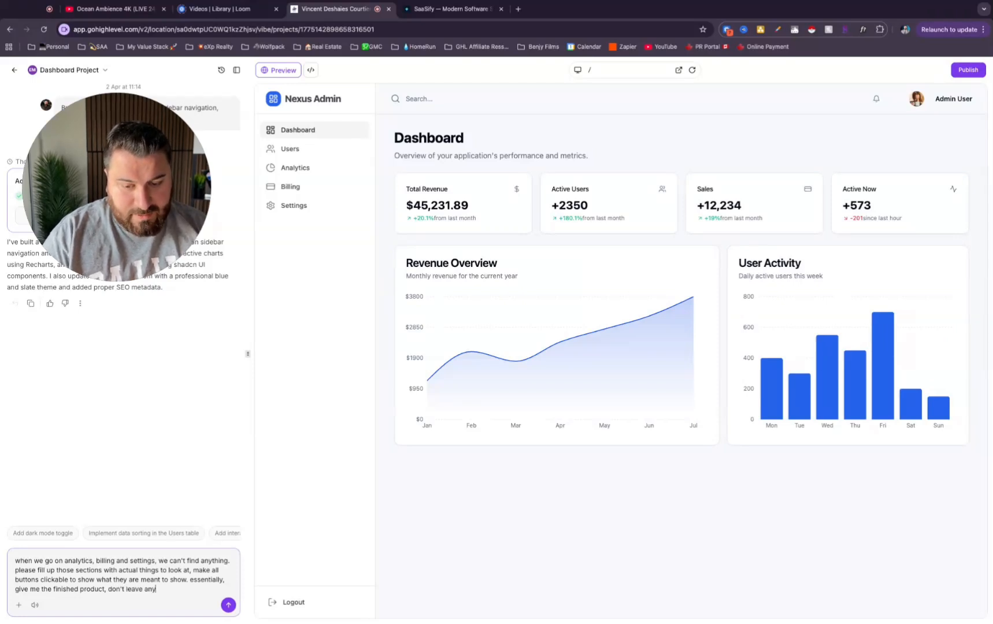
pyautogui.write('thinf out')
pyautogui.press('BackSpace')
pyautogui.press('BackSpace')
pyautogui.press('BackSpace')
pyautogui.write('g out')
pyautogui.press('Return')
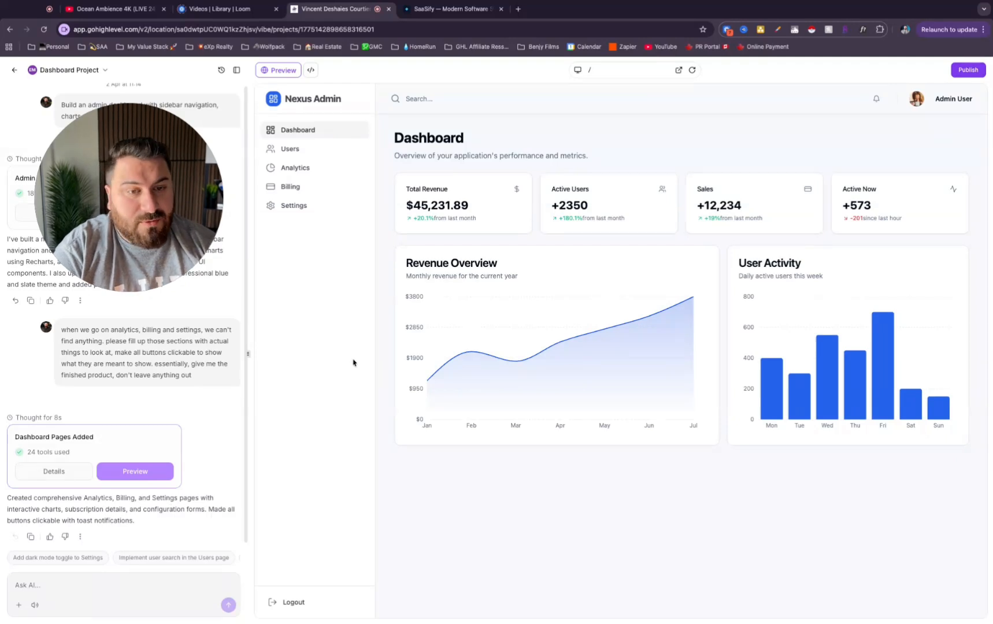
# Replace the old landing page preview tab with a fresh preview of the admin dashboard and examine the charts on its Analytics page
pyautogui.click(500, 9)
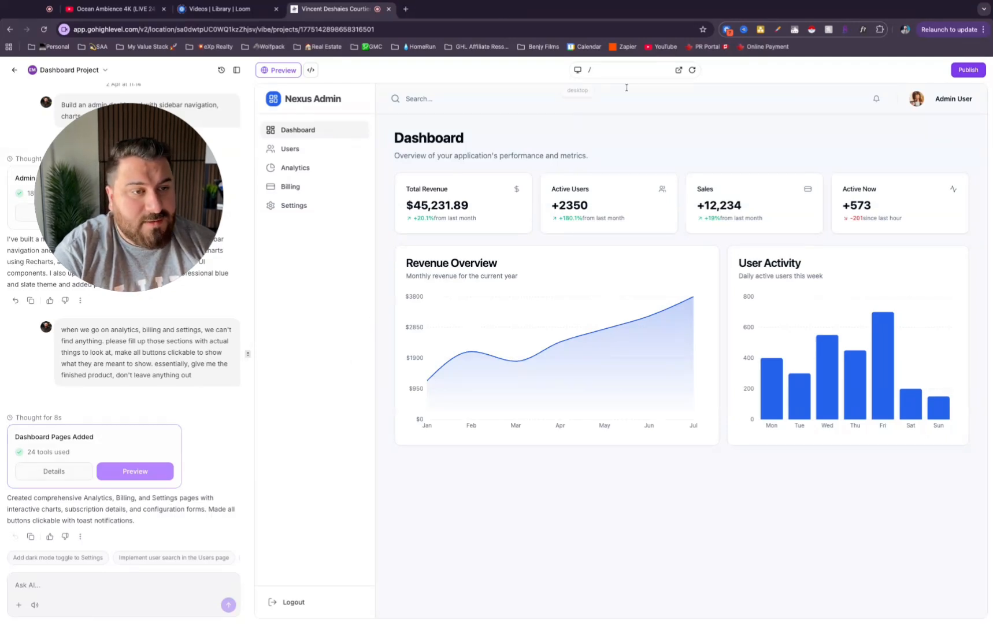
pyautogui.click(678, 70)
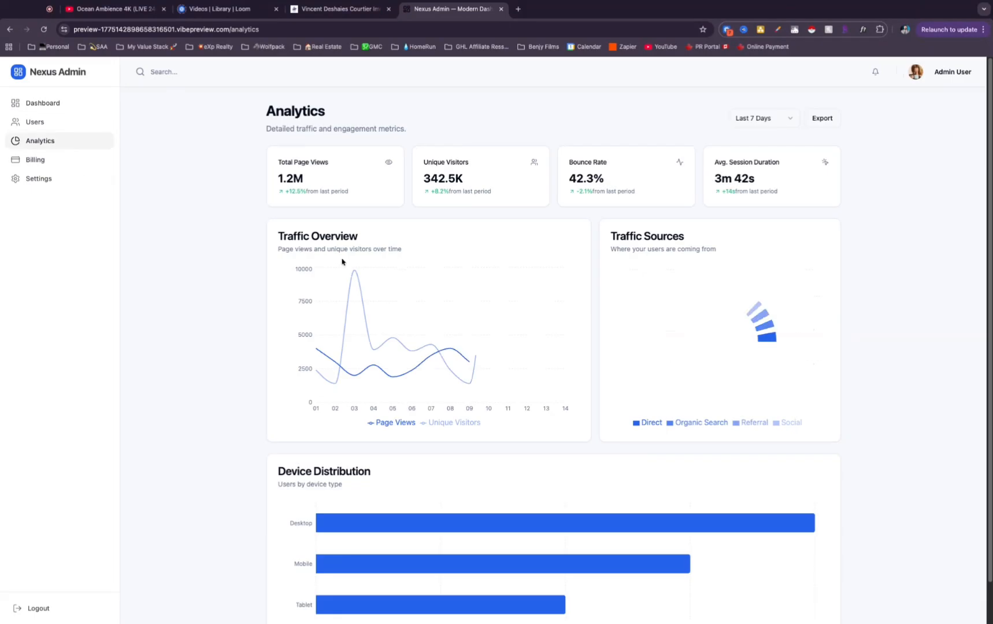
pyautogui.moveTo(473, 311)
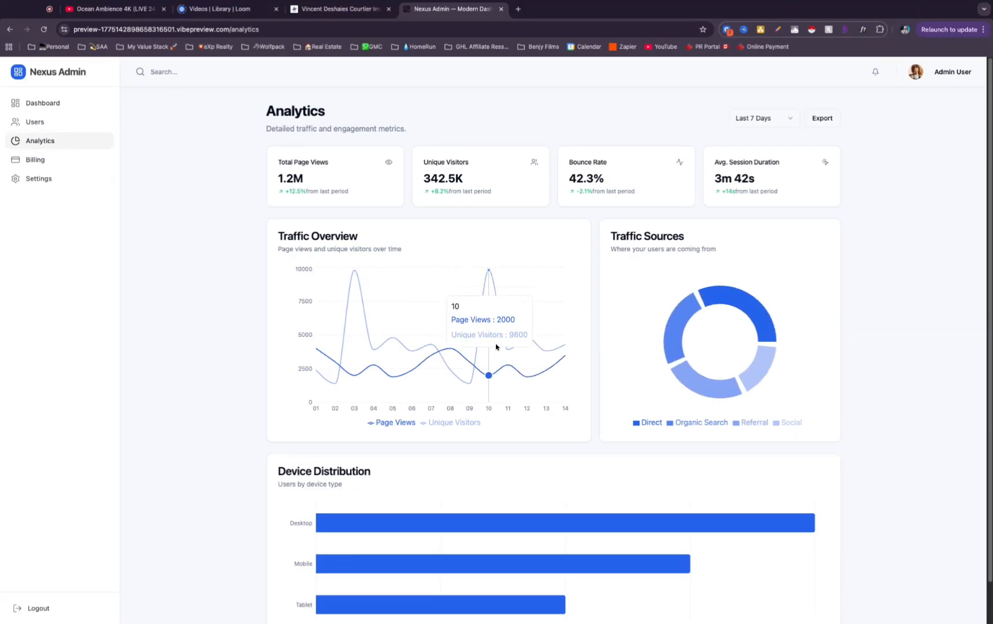
pyautogui.scroll(-1, 472, 311)
pyautogui.scroll(1, 143, 223)
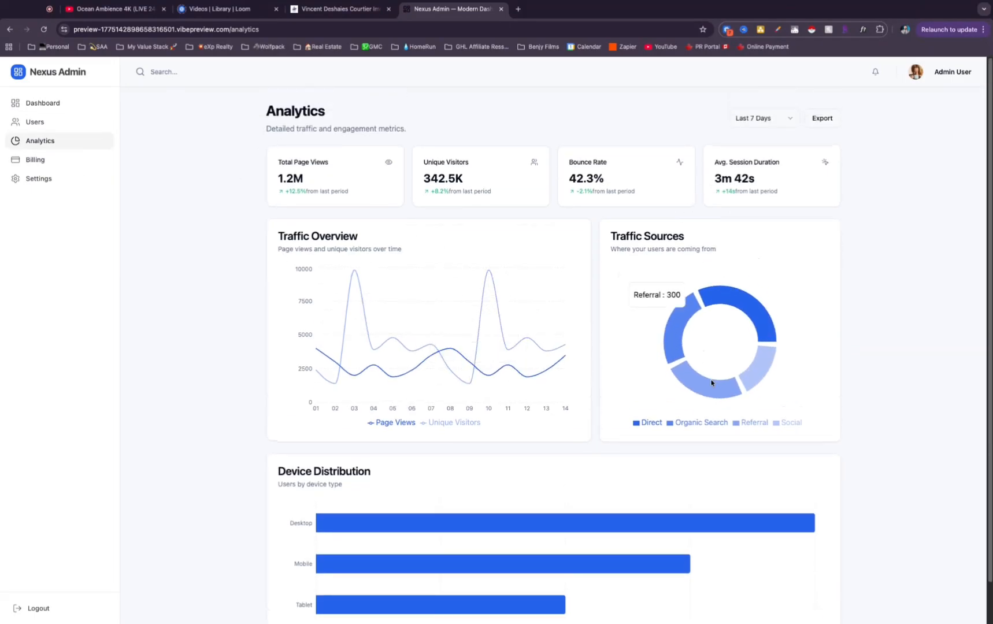
pyautogui.scroll(-1, 672, 368)
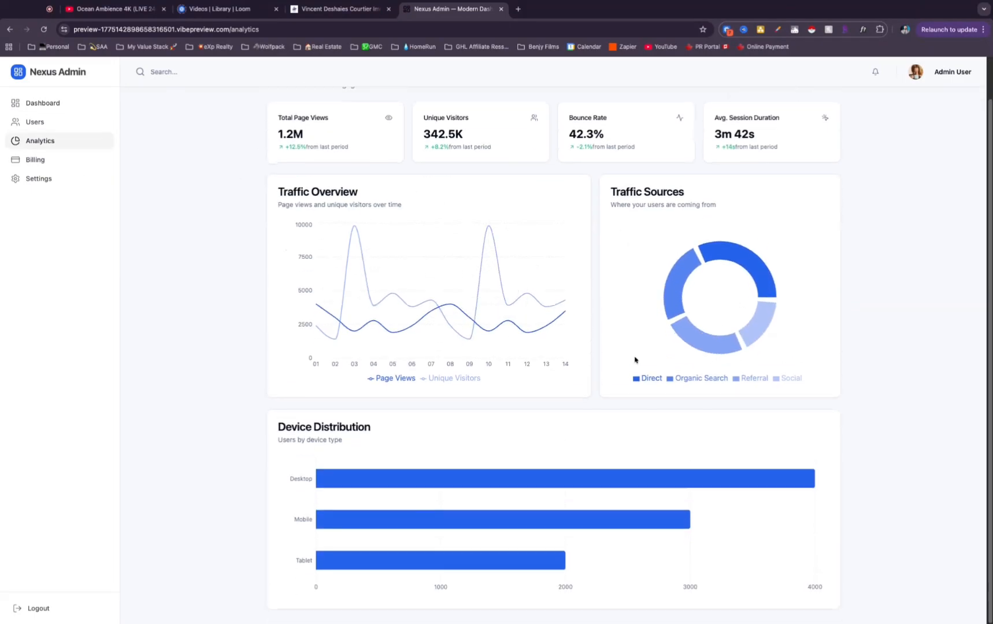
# Test payment method editing on the Billing page and avatar changing on the Settings page, and close the preview tab
pyautogui.click(56, 160)
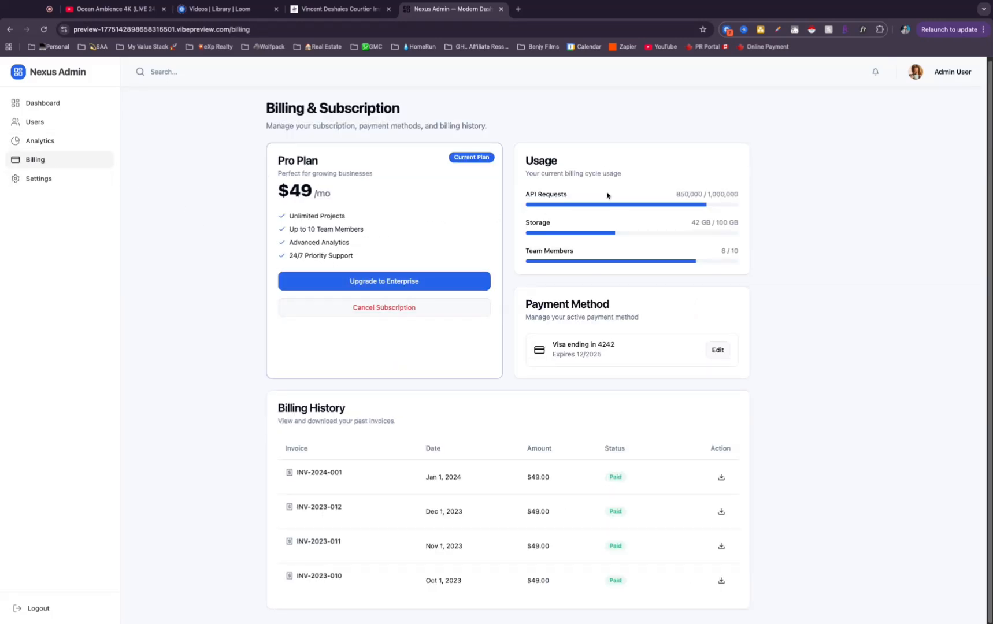
pyautogui.click(717, 349)
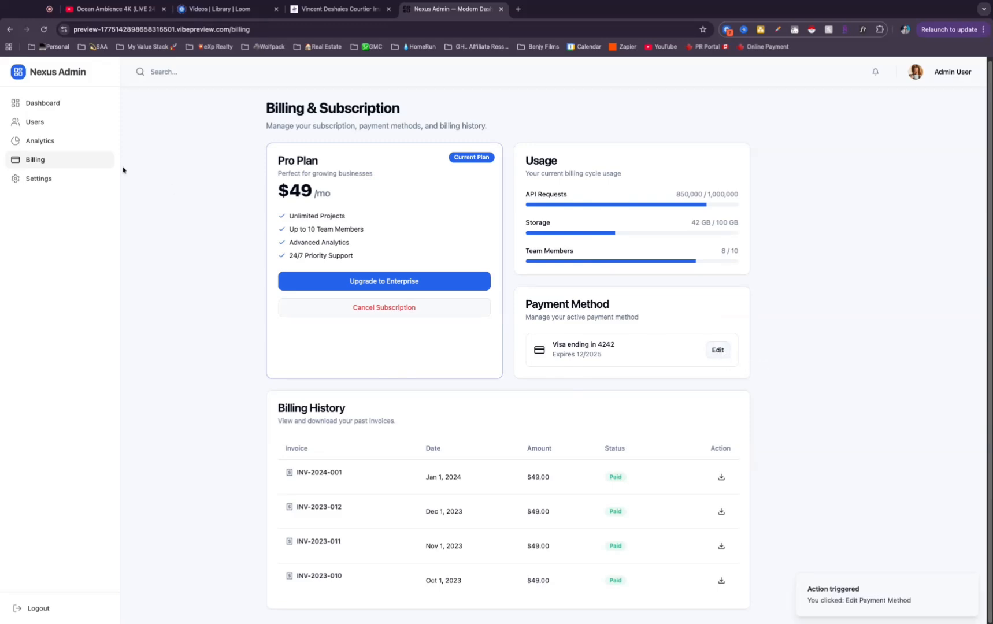
pyautogui.click(39, 179)
pyautogui.click(323, 161)
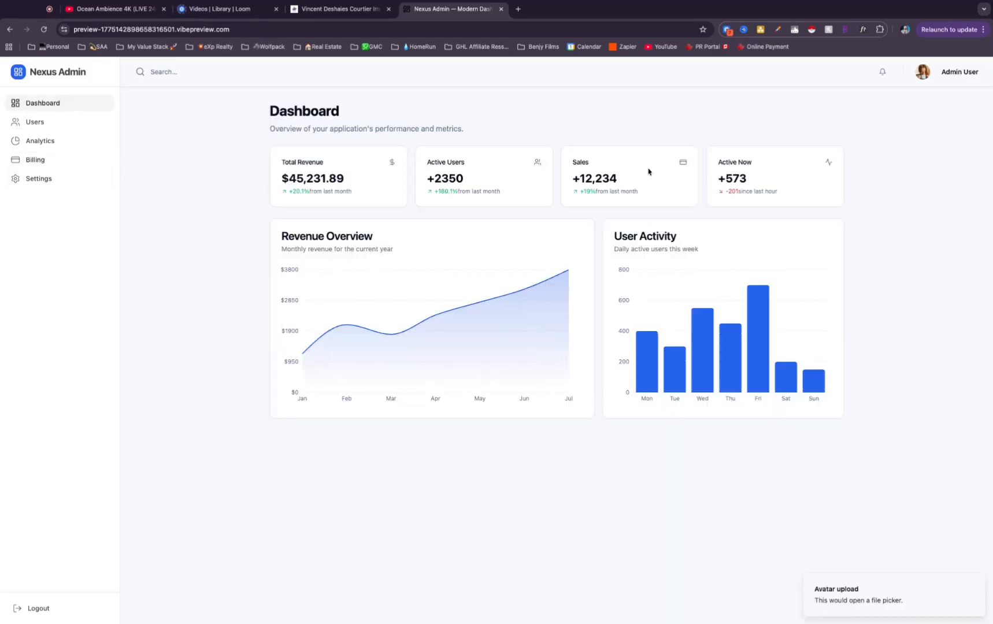
pyautogui.press('super+w')
# Ask the AI chat to make every dashboard feature fully operable, with correct pop-ups and working submissions, and finalize the full A to Z process
pyautogui.click(116, 584)
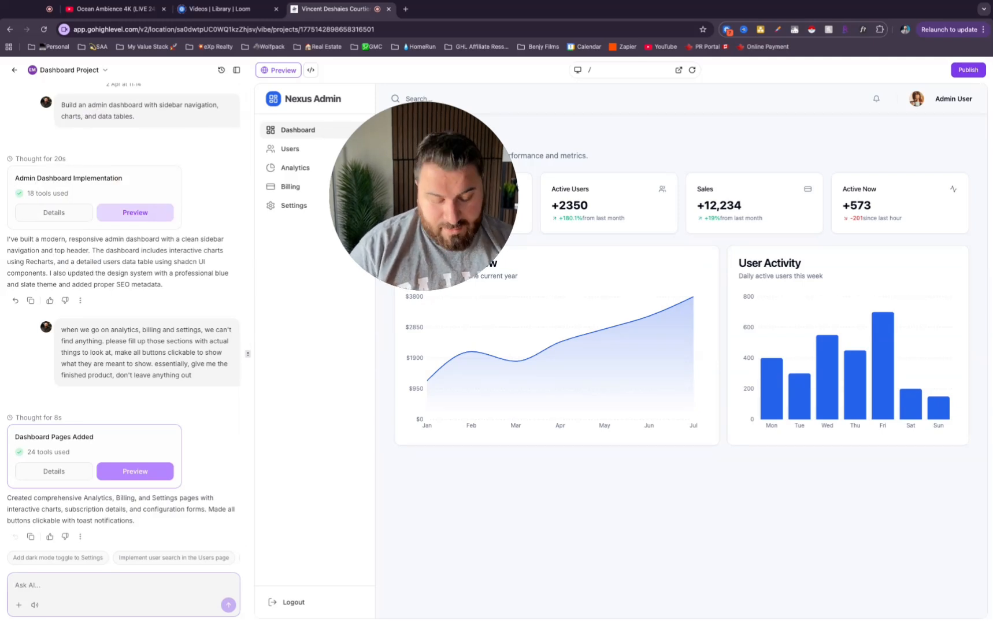
pyautogui.write('now make sure the whole dashboard: every single feature is fully operable')
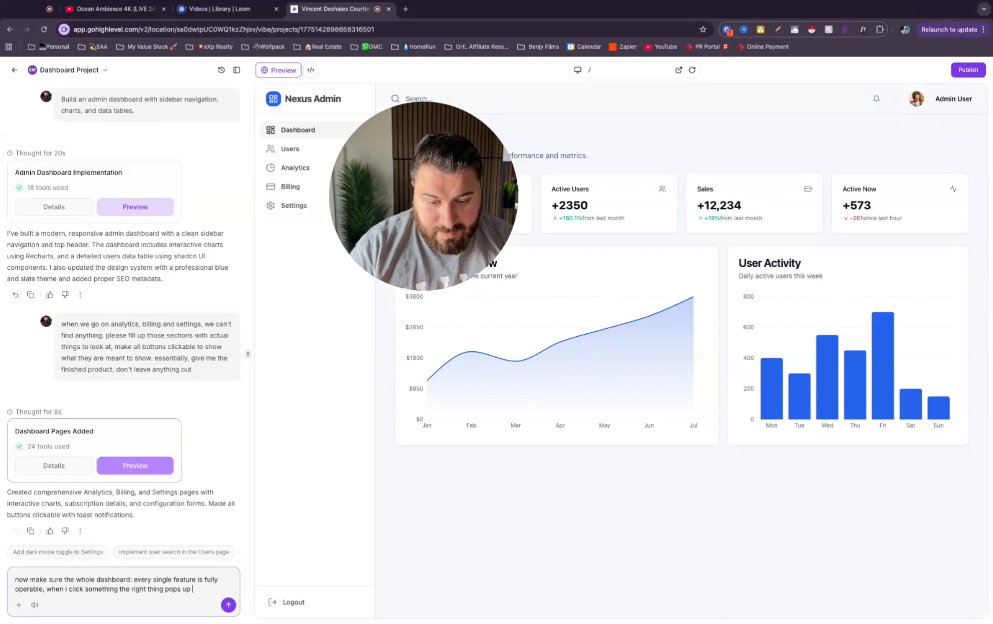
pyautogui.write('sub')
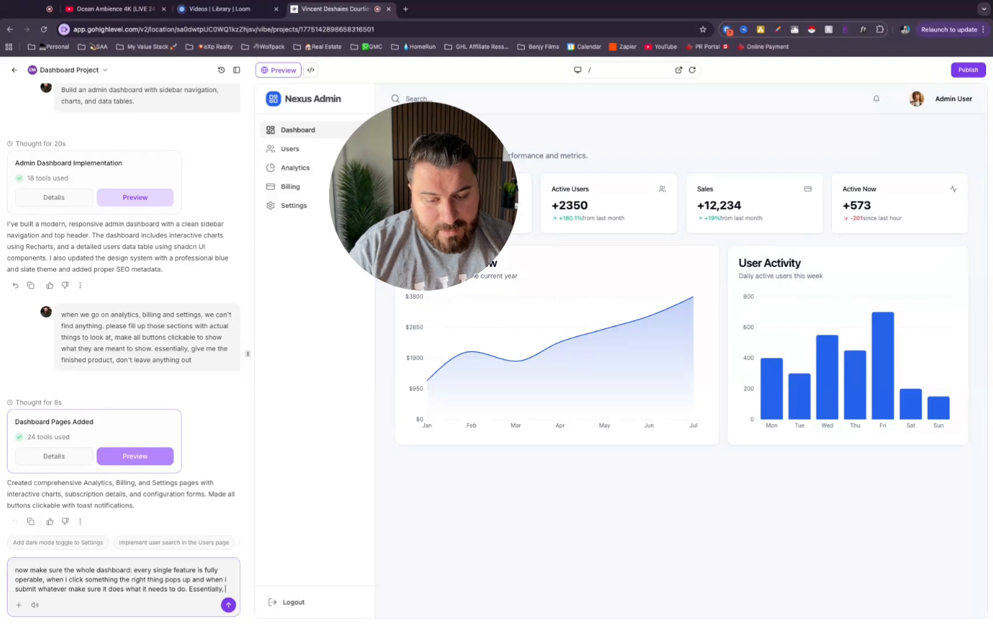
pyautogui.write('I want you to finalize the full A to Z')
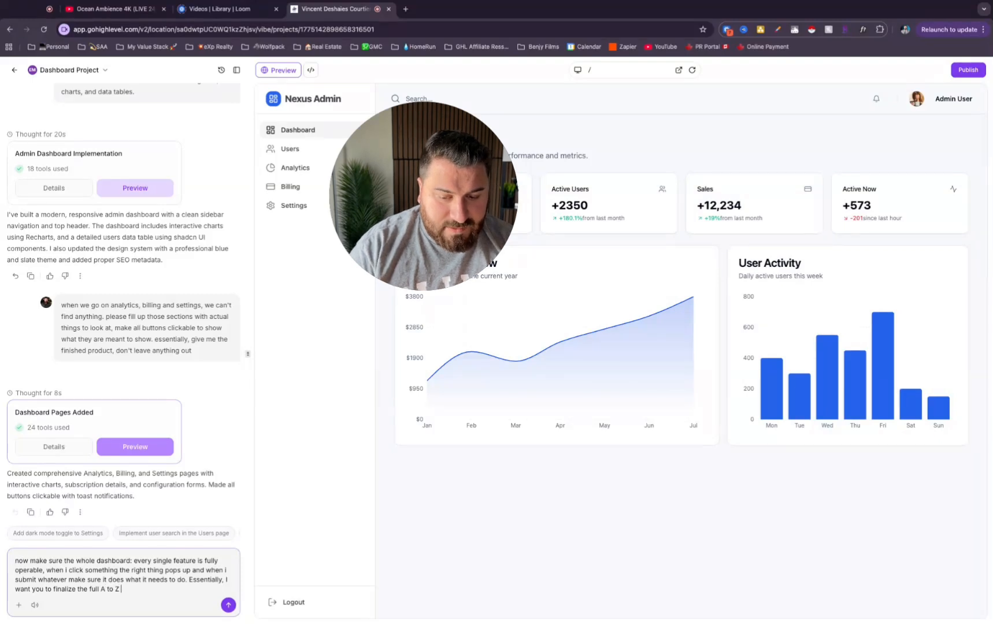
pyautogui.write('on this')
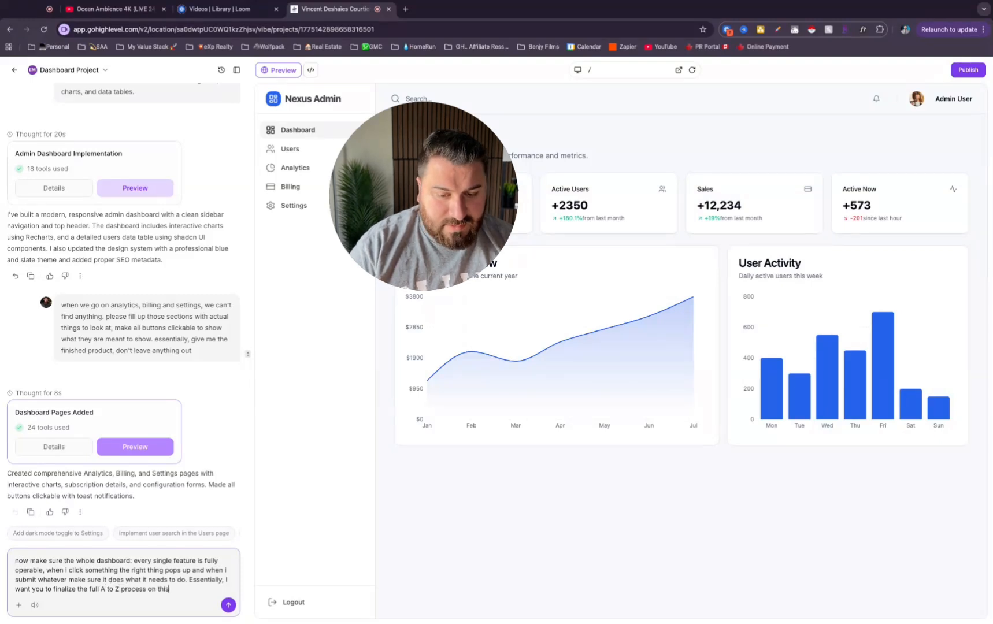
pyautogui.write(' dashboard')
pyautogui.press('Return')
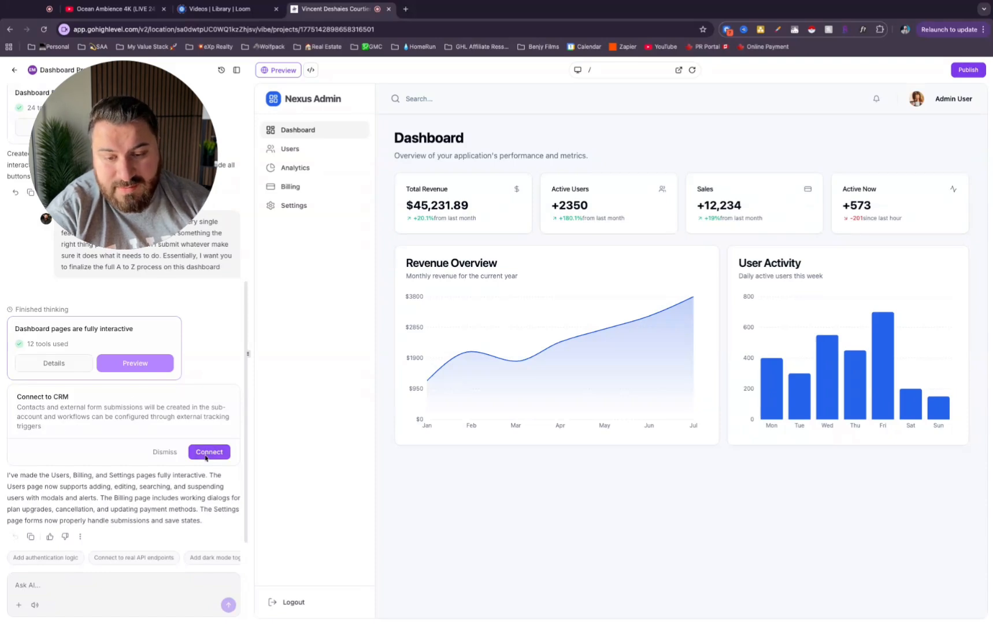
# Read the Connect to CRM description in the AI chat and open the updated dashboard preview
pyautogui.moveTo(115, 407); pyautogui.dragTo(42, 427)
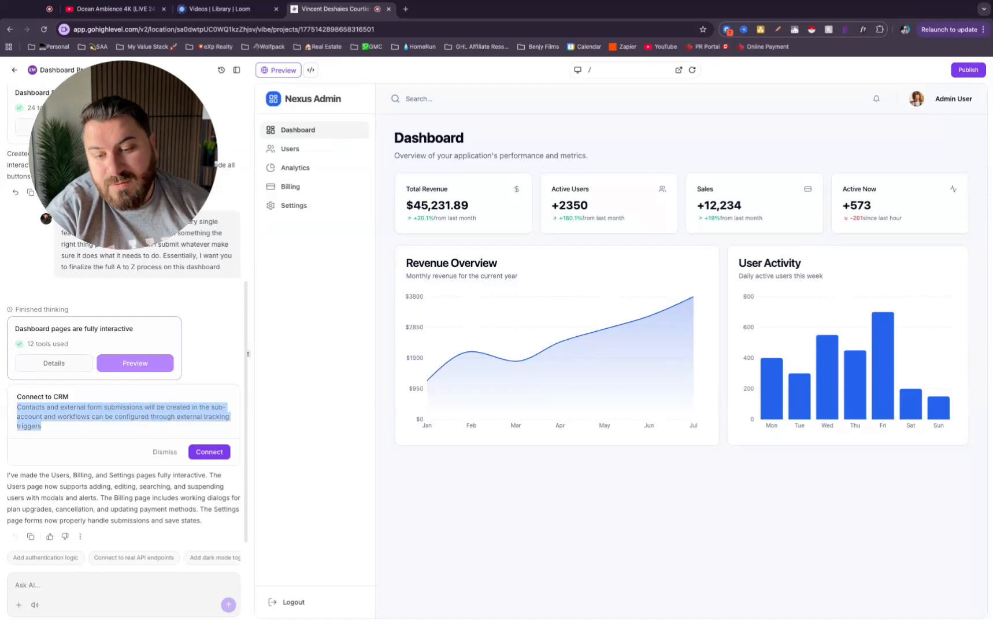
pyautogui.click(112, 428)
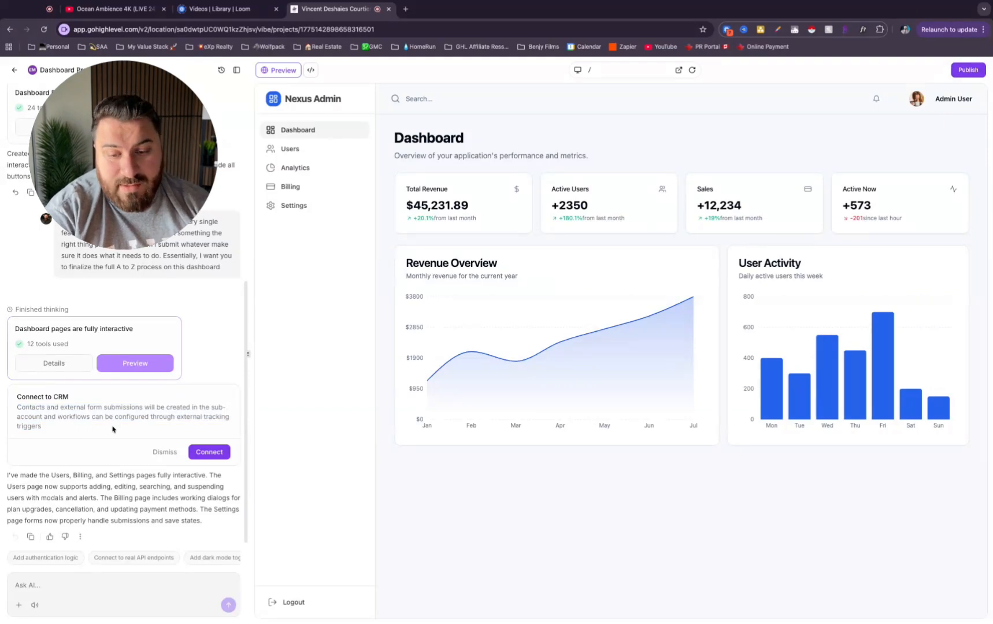
pyautogui.click(134, 363)
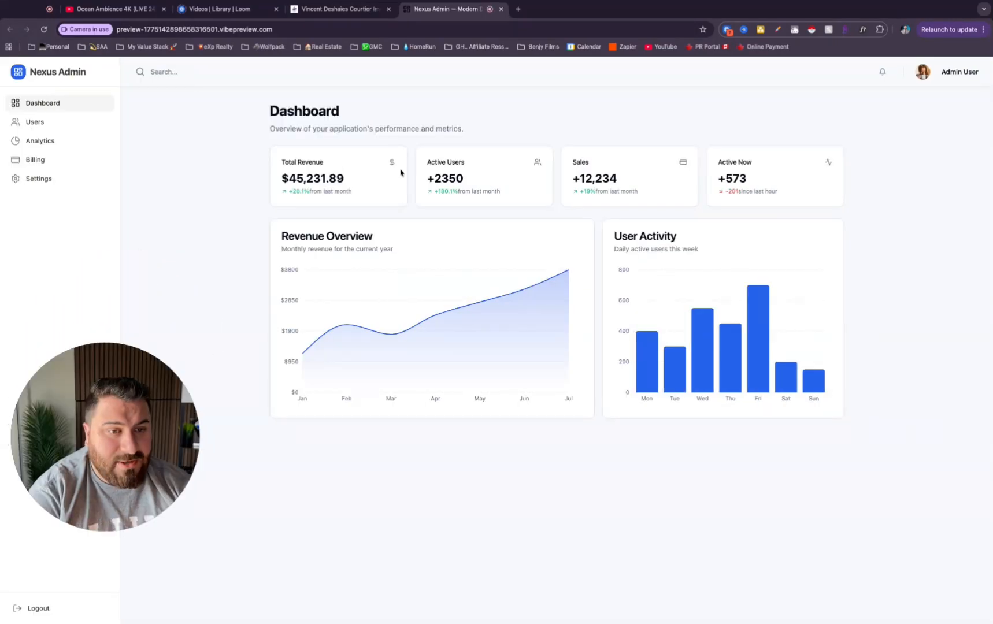
# Test the avatar change and the saving of changes on the Settings page
pyautogui.click(23, 178)
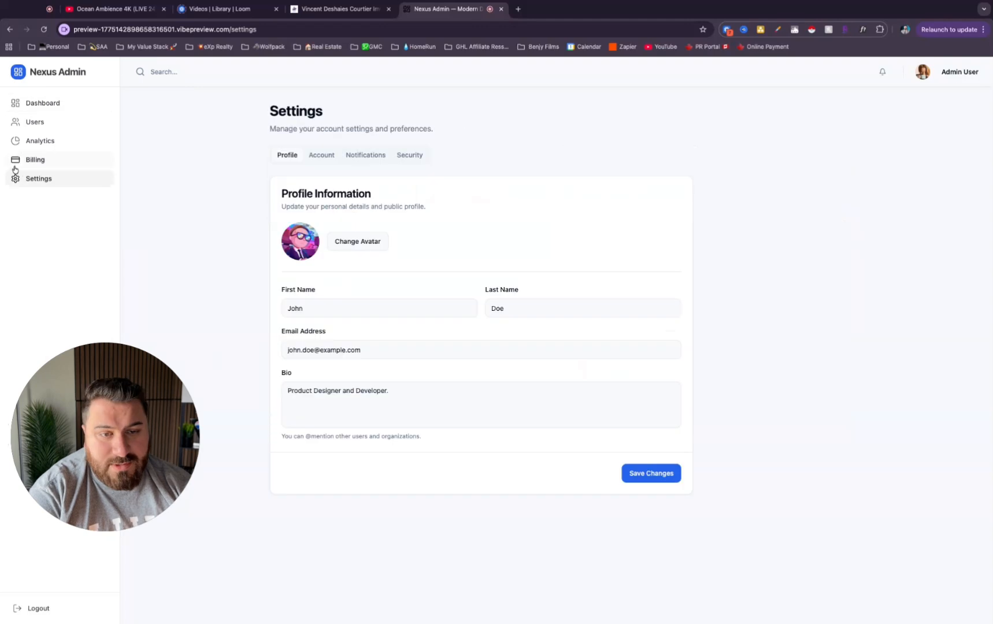
pyautogui.click(350, 241)
pyautogui.click(652, 473)
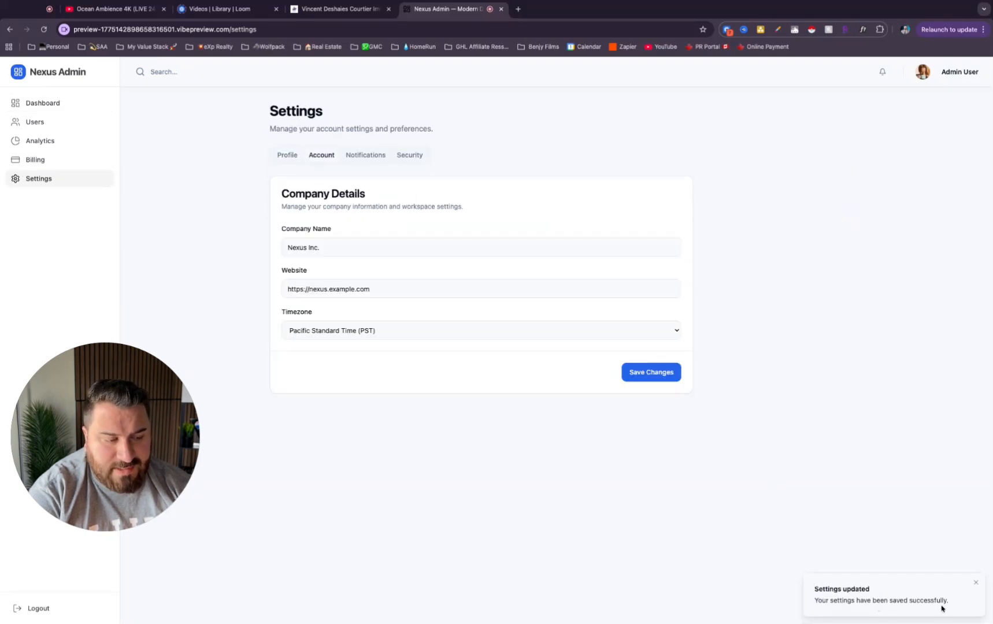
# Test the Enterprise plan upgrade and the subscription cancellation on the Billing page
pyautogui.click(33, 161)
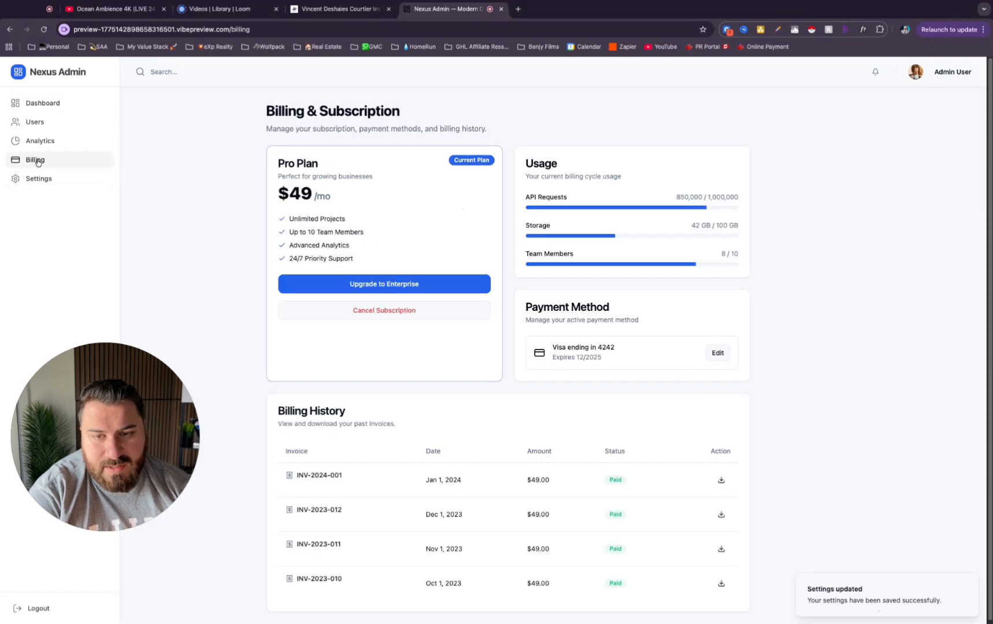
pyautogui.click(376, 293)
pyautogui.click(589, 416)
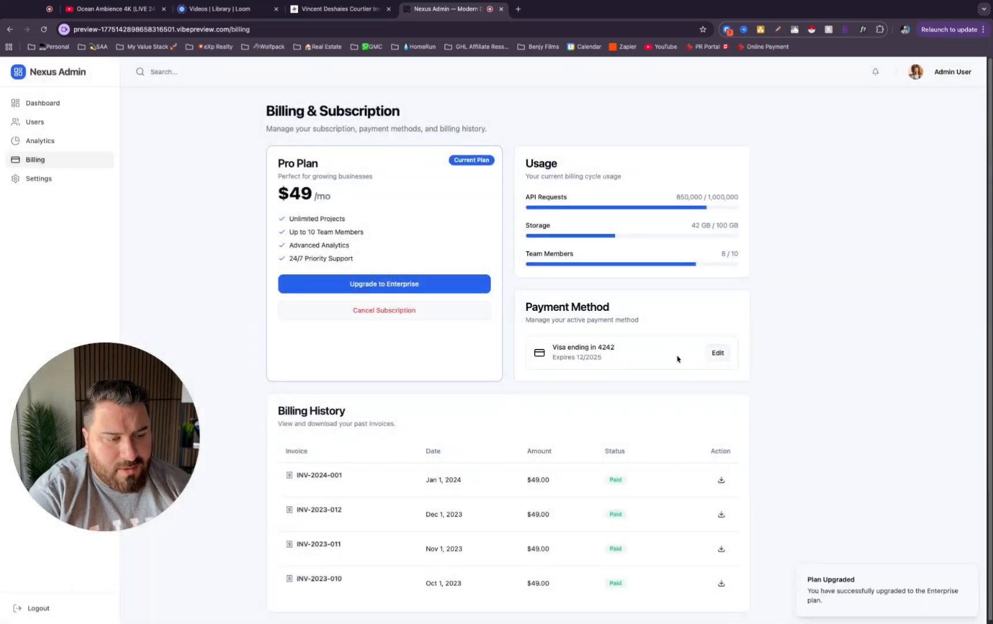
pyautogui.click(347, 317)
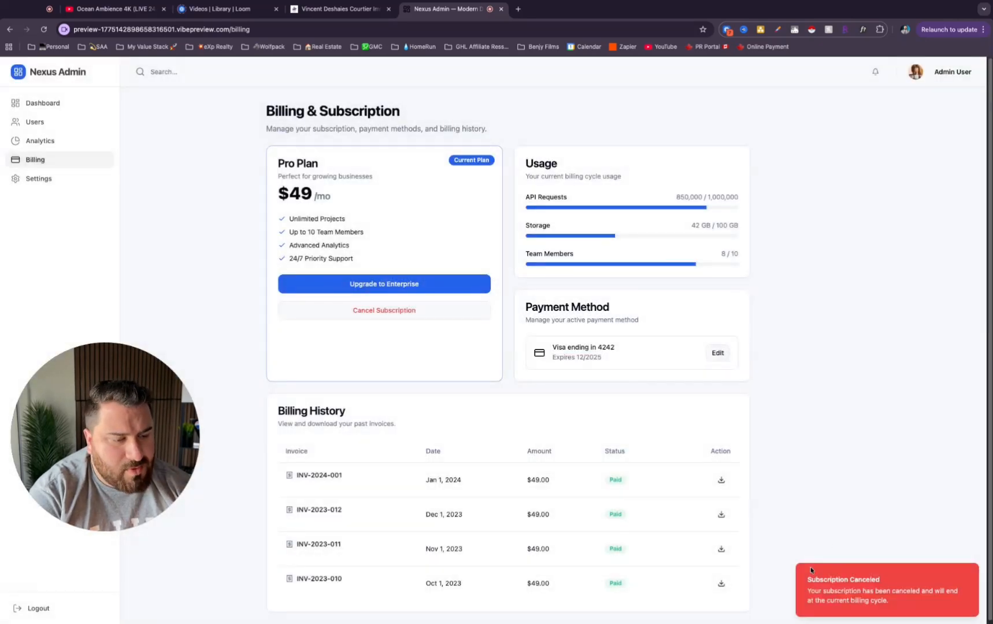
# Check the name and card number fields of the payment method form, close it unsaved and view the billing history
pyautogui.click(718, 352)
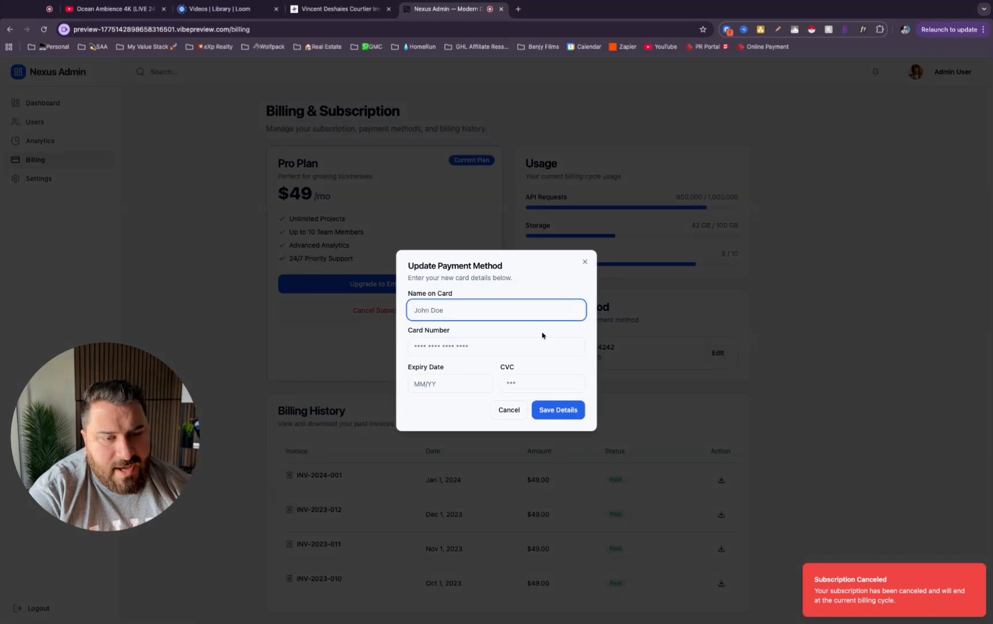
pyautogui.click(532, 314)
pyautogui.click(421, 347)
pyautogui.click(569, 244)
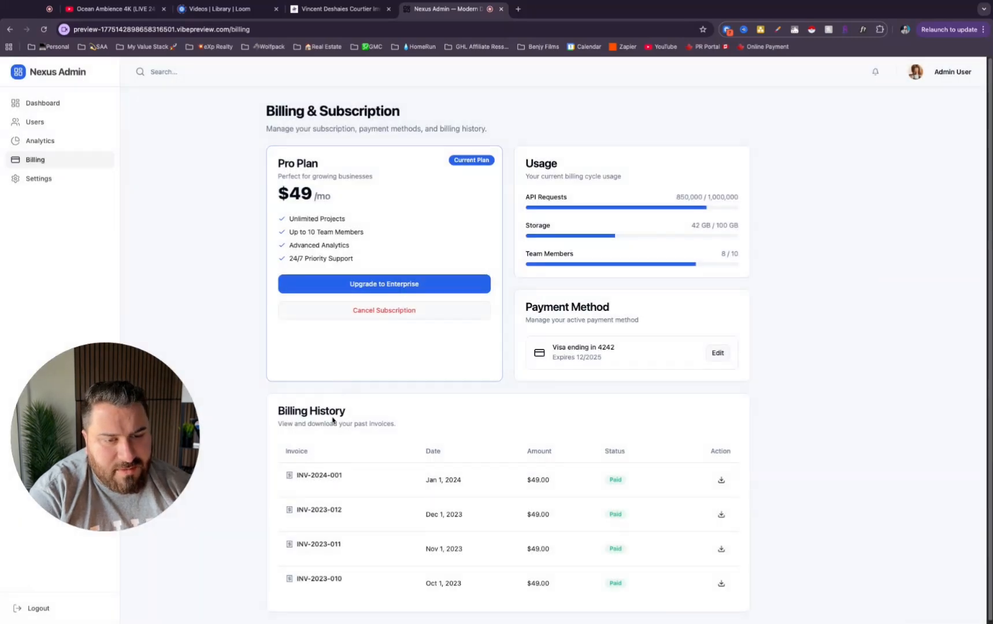
pyautogui.scroll(-1, 334, 421)
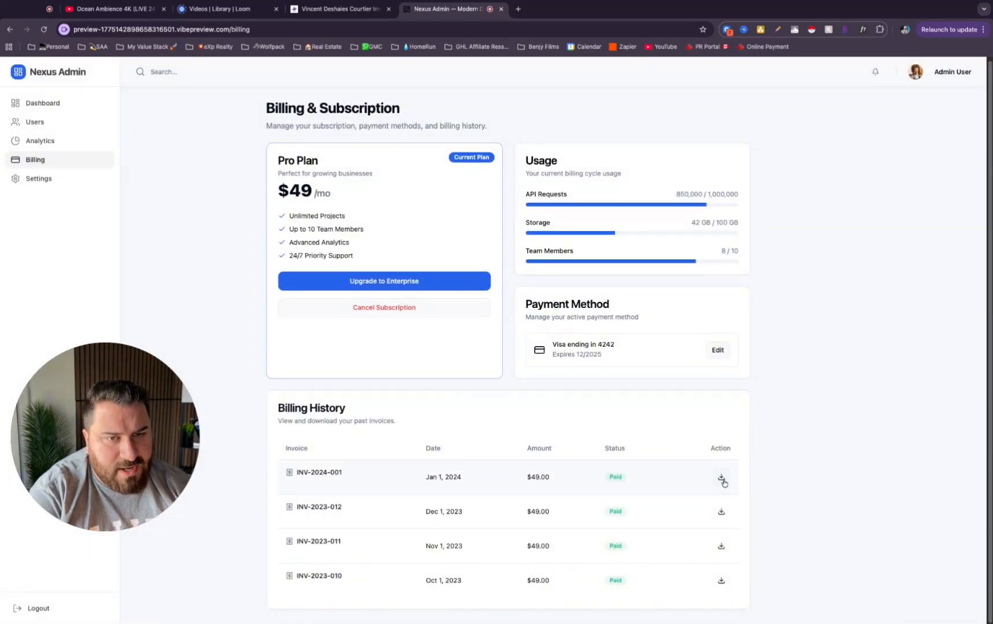
# Test the Analytics export and the Users page's Add New User form with its role options, and return to the main Dashboard page
pyautogui.click(41, 141)
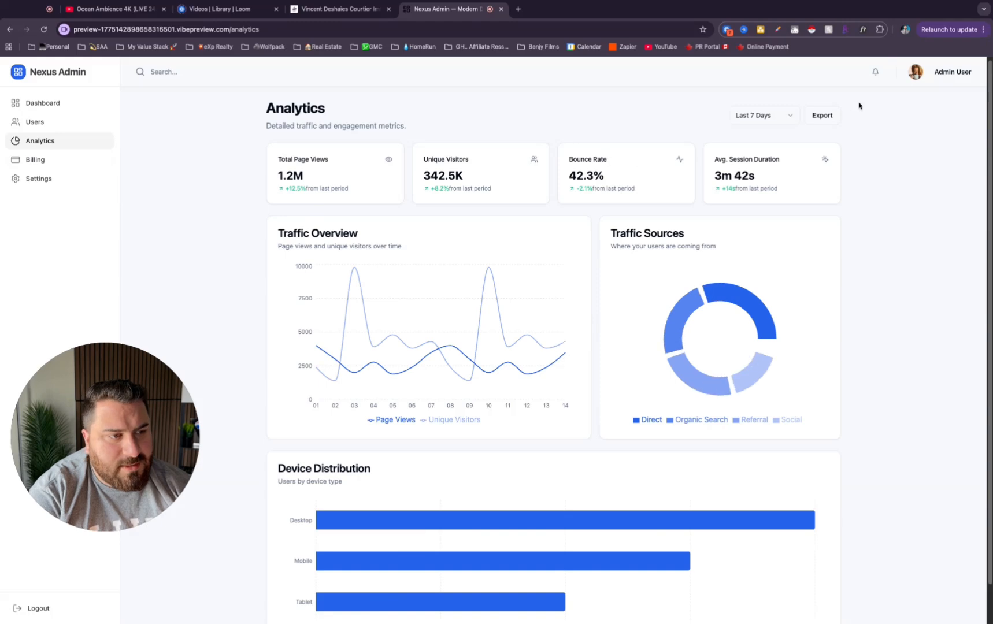
pyautogui.click(829, 115)
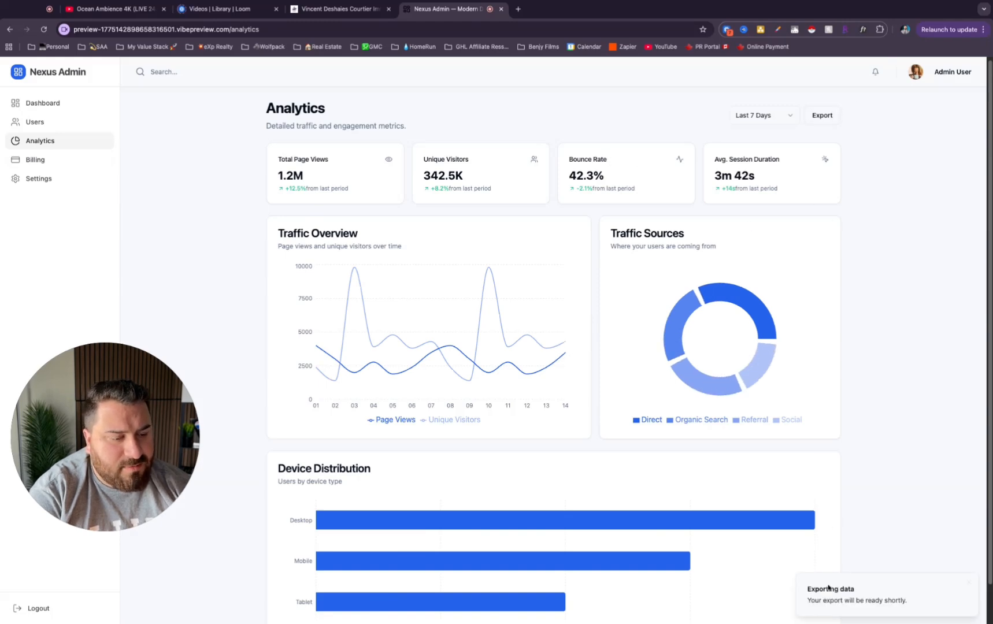
pyautogui.click(34, 122)
pyautogui.click(814, 118)
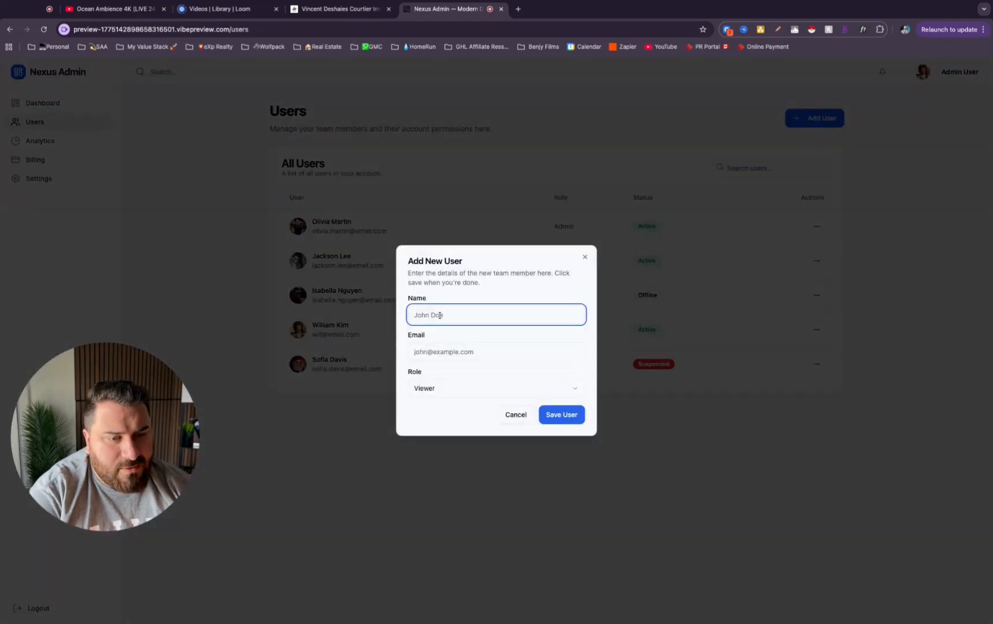
pyautogui.click(443, 347)
pyautogui.click(428, 389)
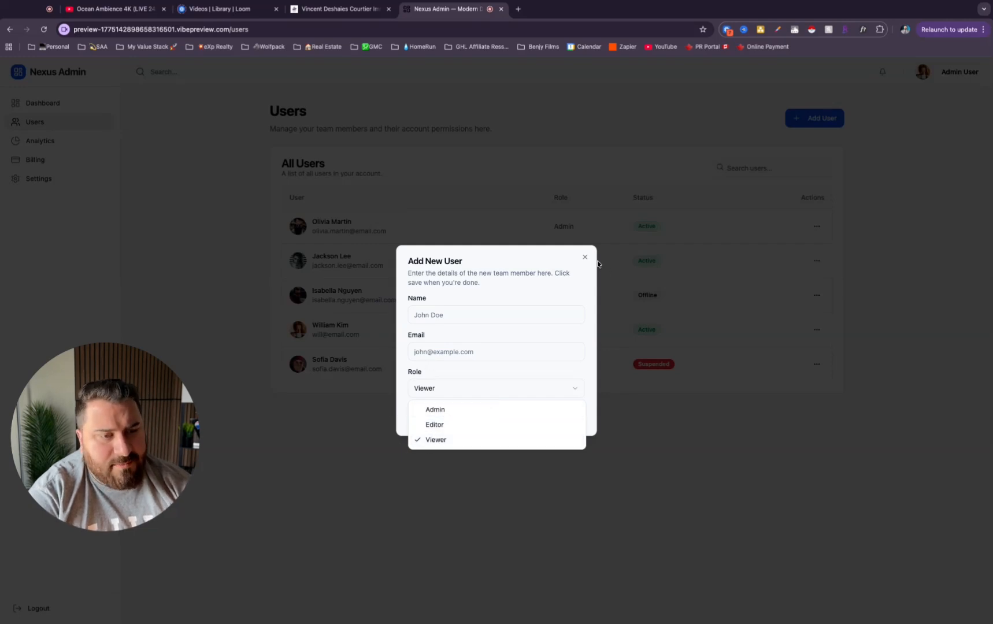
pyautogui.click(585, 258)
pyautogui.click(41, 103)
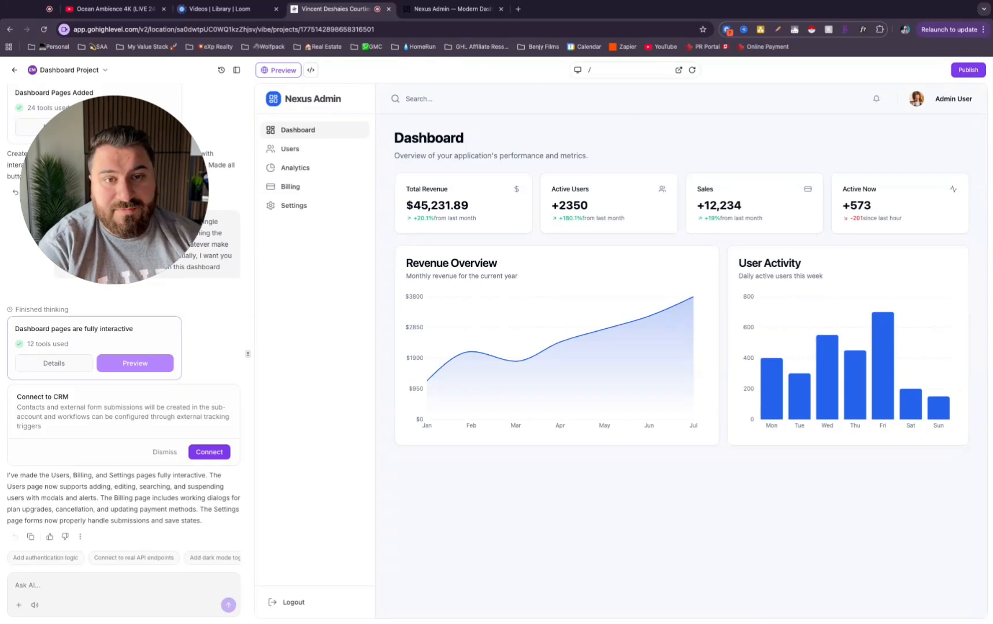
# Show the project's code and inspect favicon.svg, placeholder.svg and robots.txt in the public folder
pyautogui.click(312, 70)
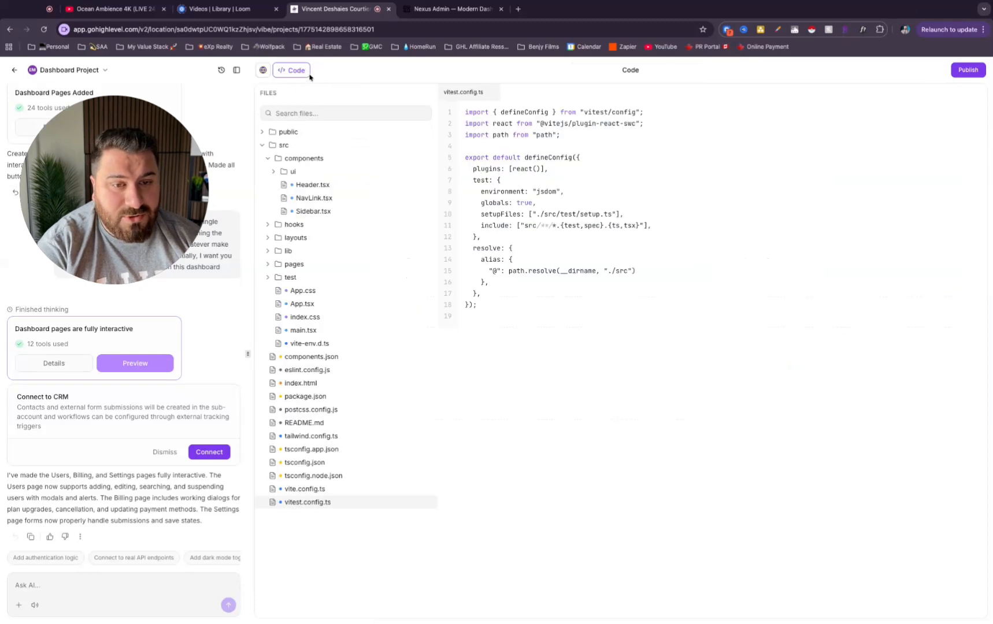
pyautogui.tripleClick(342, 527)
pyautogui.click(317, 133)
pyautogui.click(315, 146)
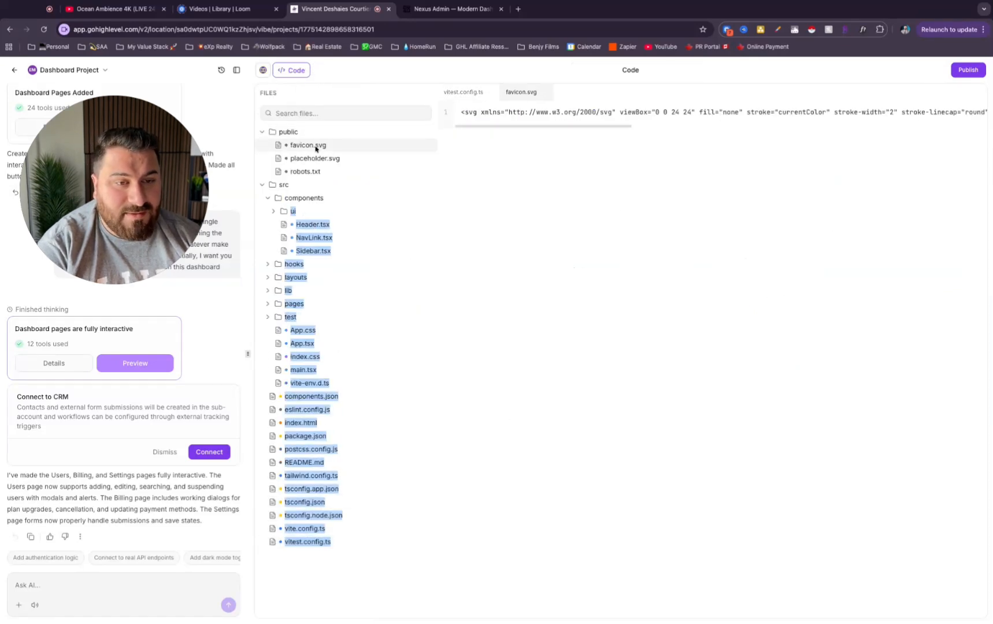
pyautogui.click(315, 158)
pyautogui.click(314, 171)
# Inspect the Header.tsx code in the src components folder and expand the ui subfolder to view its files
pyautogui.click(302, 189)
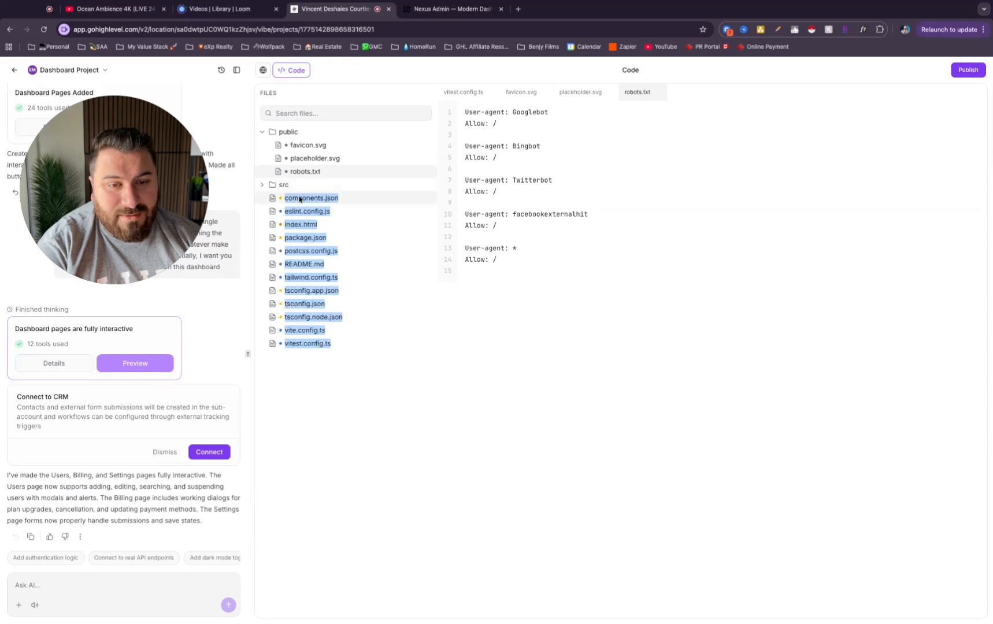
pyautogui.click(289, 185)
pyautogui.click(303, 198)
pyautogui.click(303, 198)
pyautogui.click(312, 225)
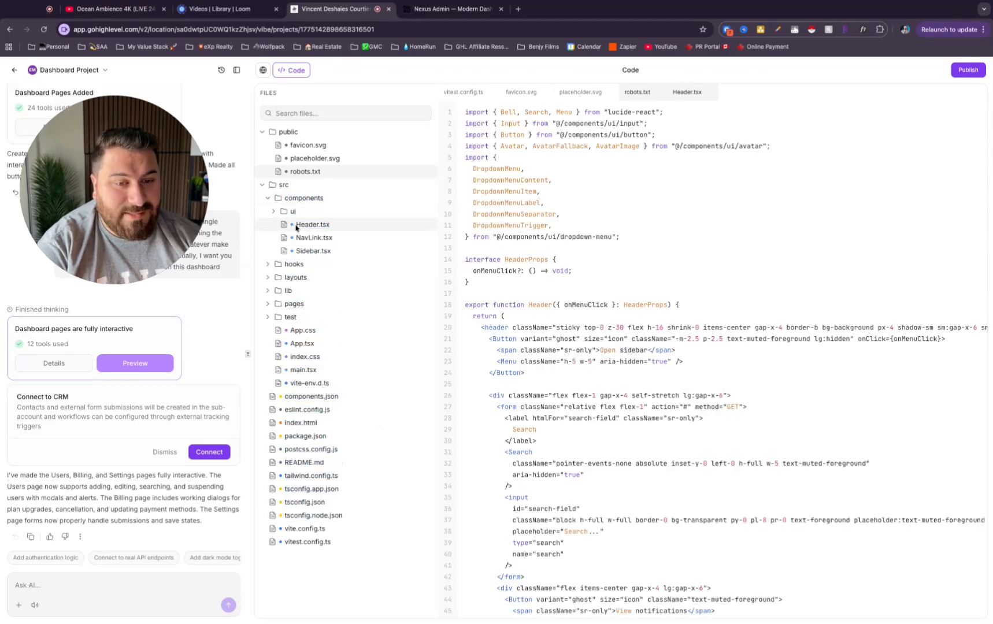
pyautogui.click(293, 211)
pyautogui.scroll(-5, 576, 303)
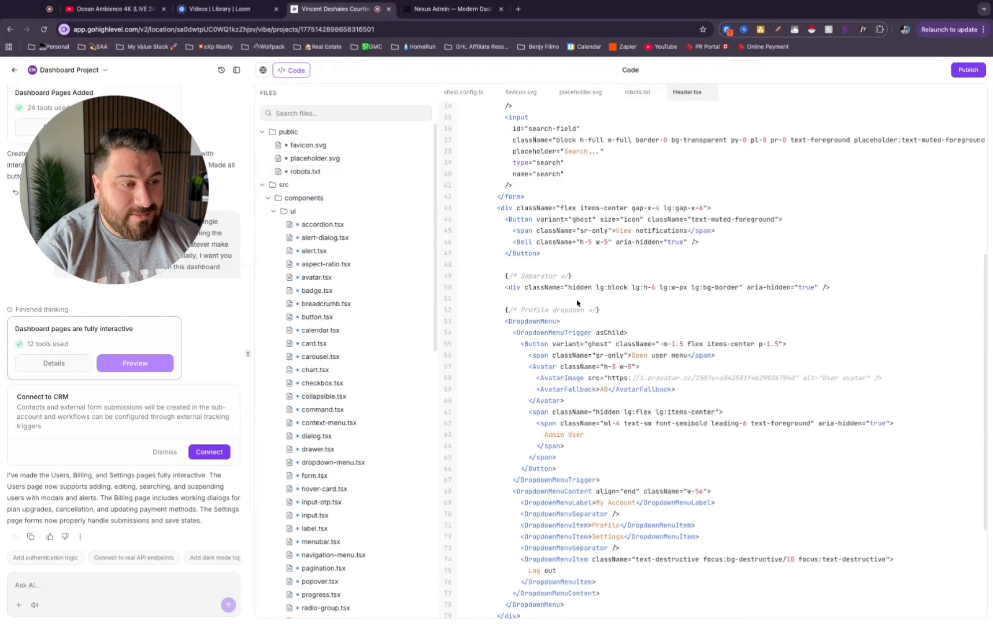
# Open accordion.tsx, alert-dialog.tsx, alert.tsx, aspect-ratio.tsx and badge.tsx from the ui folder to view their code
pyautogui.scroll(-2, 577, 303)
pyautogui.click(339, 226)
pyautogui.click(347, 238)
pyautogui.click(369, 252)
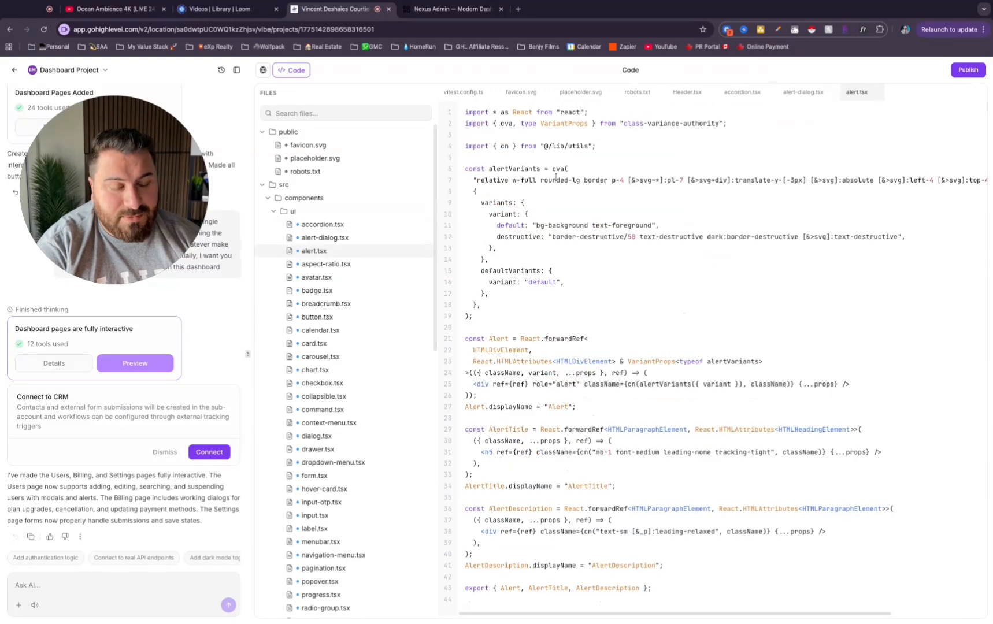
pyautogui.click(375, 264)
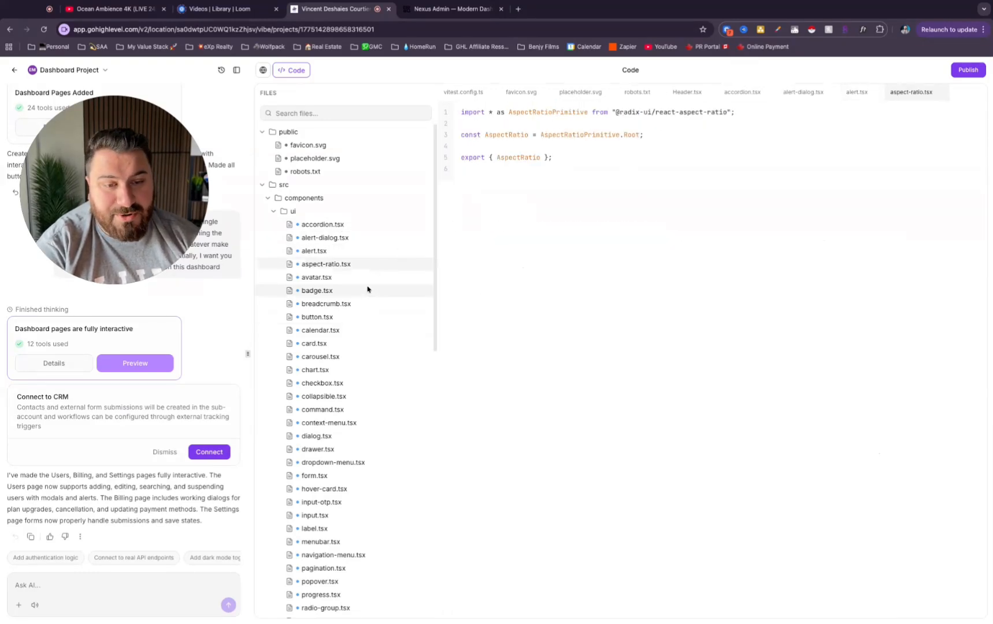
pyautogui.click(368, 289)
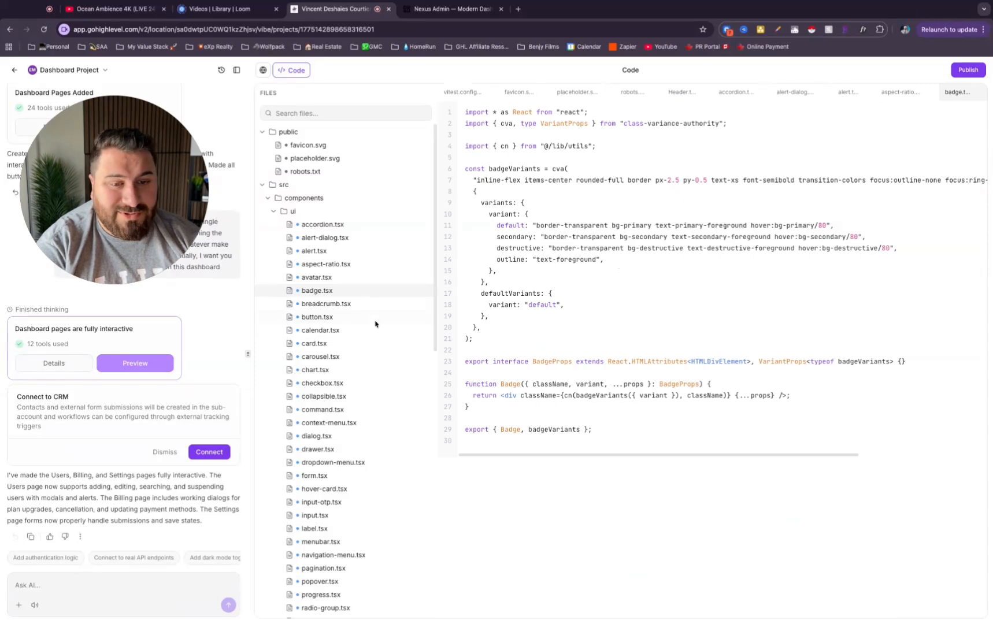
# Open breadcrumb.tsx from the ui folder and read through its component definitions
pyautogui.click(370, 304)
pyautogui.scroll(-3, 588, 270)
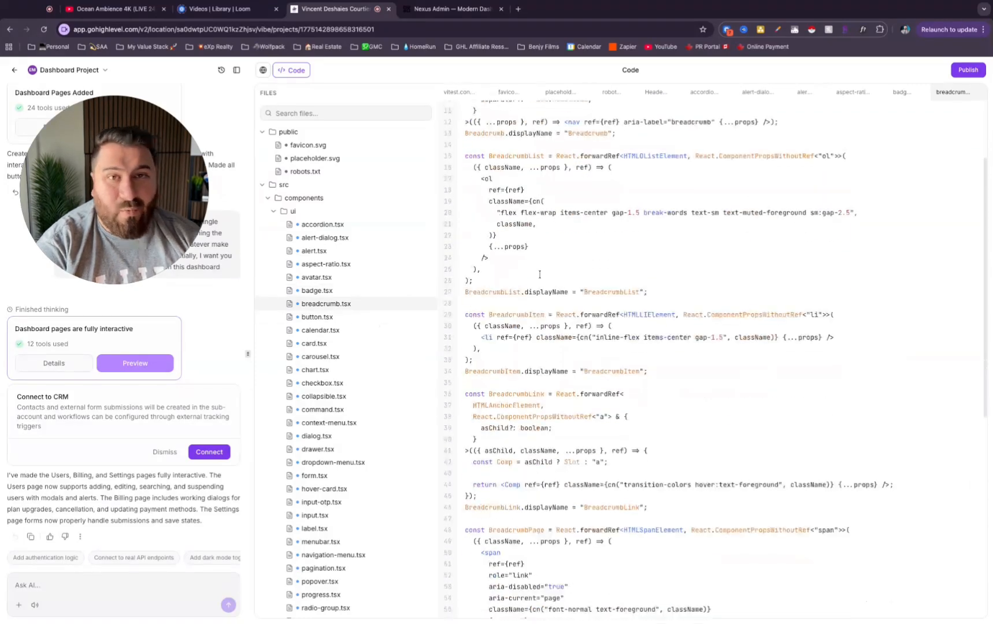
pyautogui.scroll(3, 588, 270)
pyautogui.scroll(-5, 588, 270)
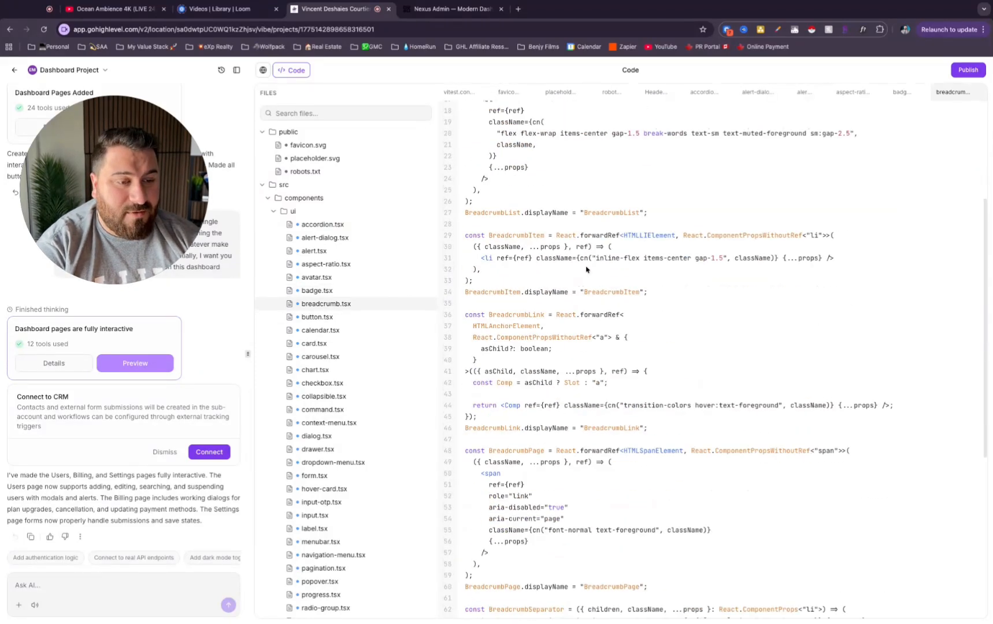
pyautogui.scroll(5, 587, 270)
# Open button.tsx from the ui folder and examine its variant and size definitions
pyautogui.click(378, 316)
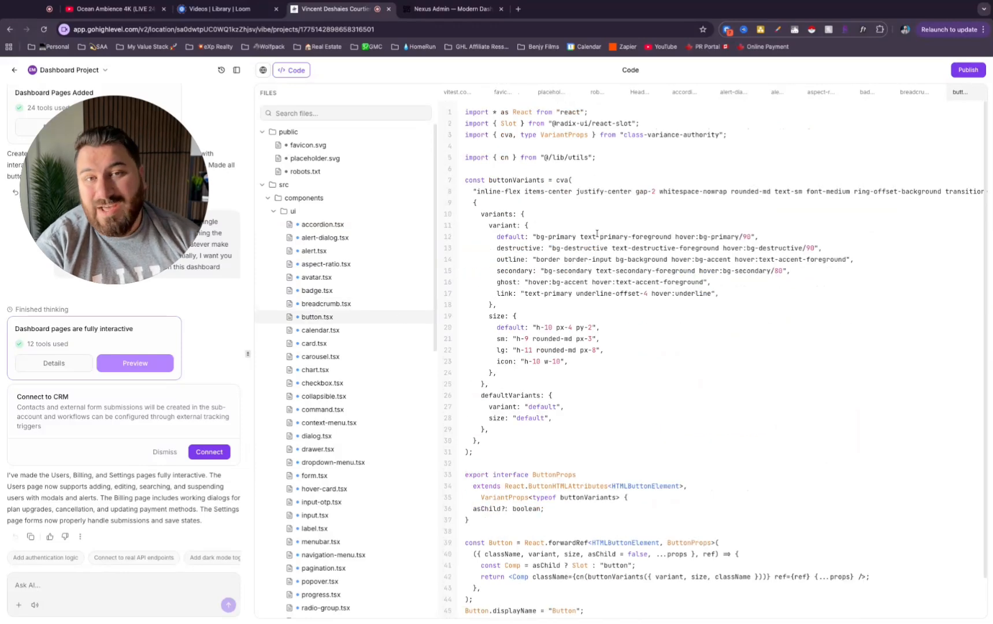
pyautogui.scroll(-1, 672, 304)
pyautogui.scroll(1, 672, 304)
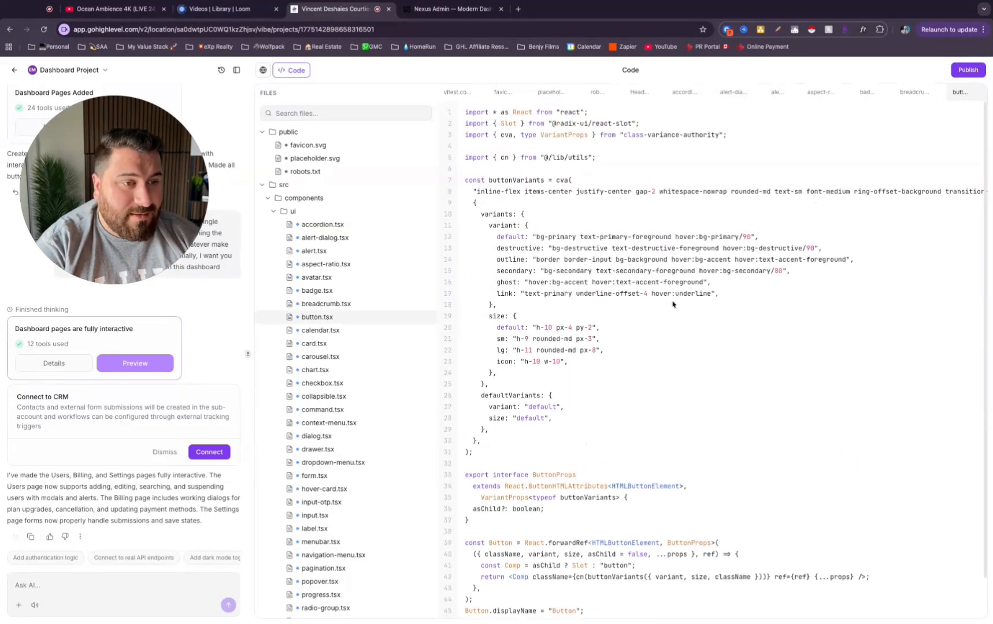
pyautogui.scroll(-1, 672, 304)
pyautogui.scroll(1, 672, 304)
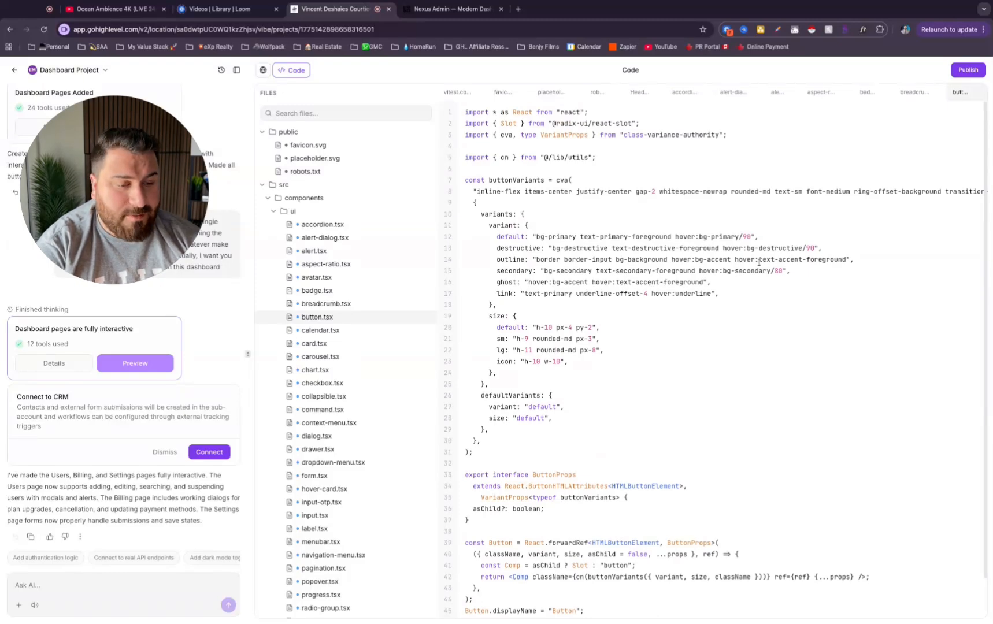
pyautogui.scroll(-1, 759, 261)
# Open calendar.tsx from the ui folder and read its code through to the export line
pyautogui.click(355, 334)
pyautogui.scroll(-1, 639, 275)
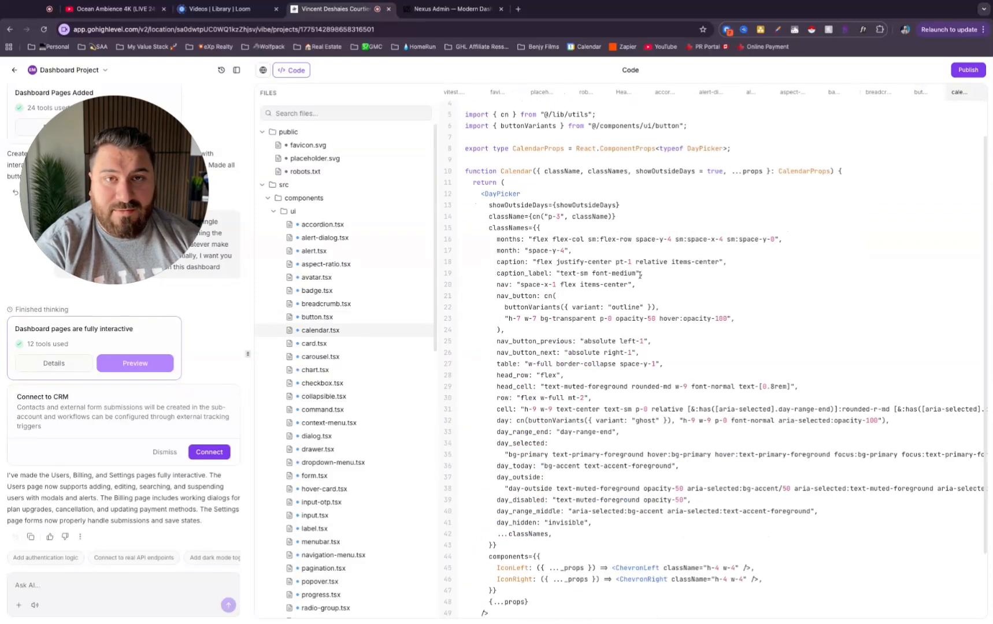
pyautogui.scroll(1, 640, 276)
pyautogui.scroll(-3, 658, 216)
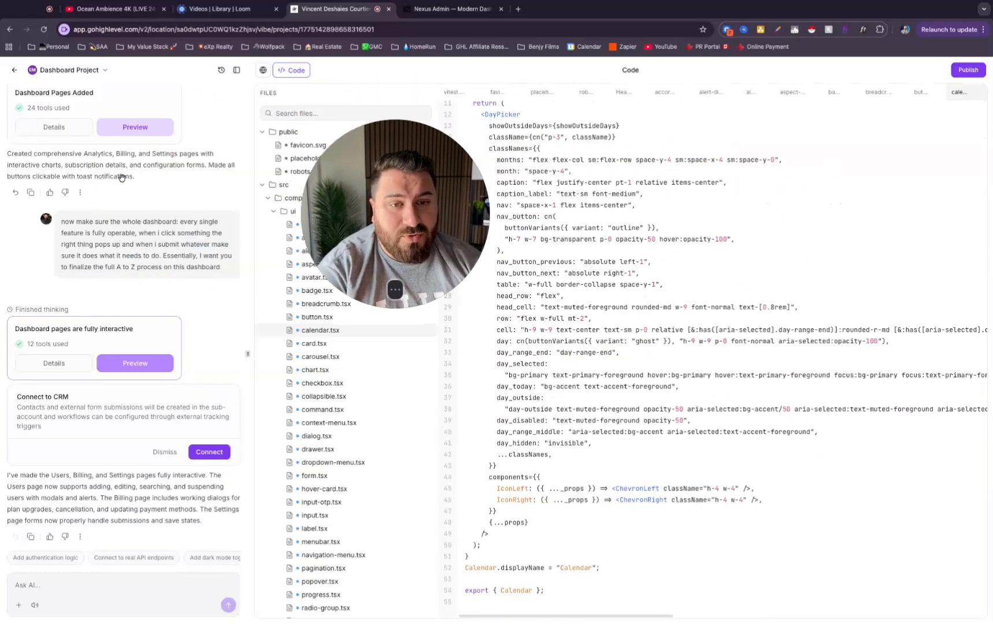
# Leave the Dashboard Project for the AI Studio home page and browse the available project templates
pyautogui.click(13, 69)
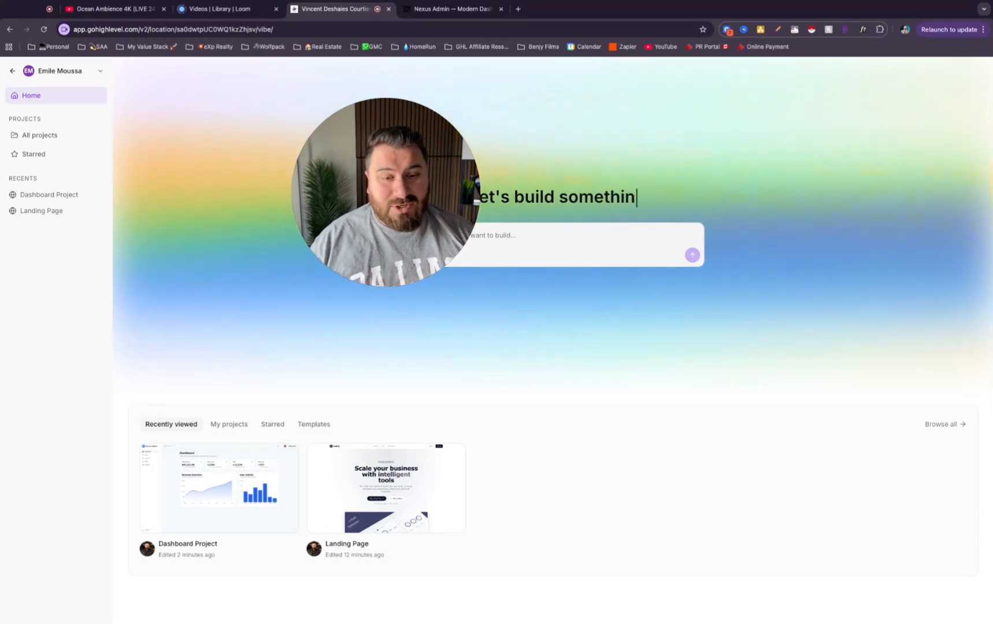
pyautogui.click(314, 424)
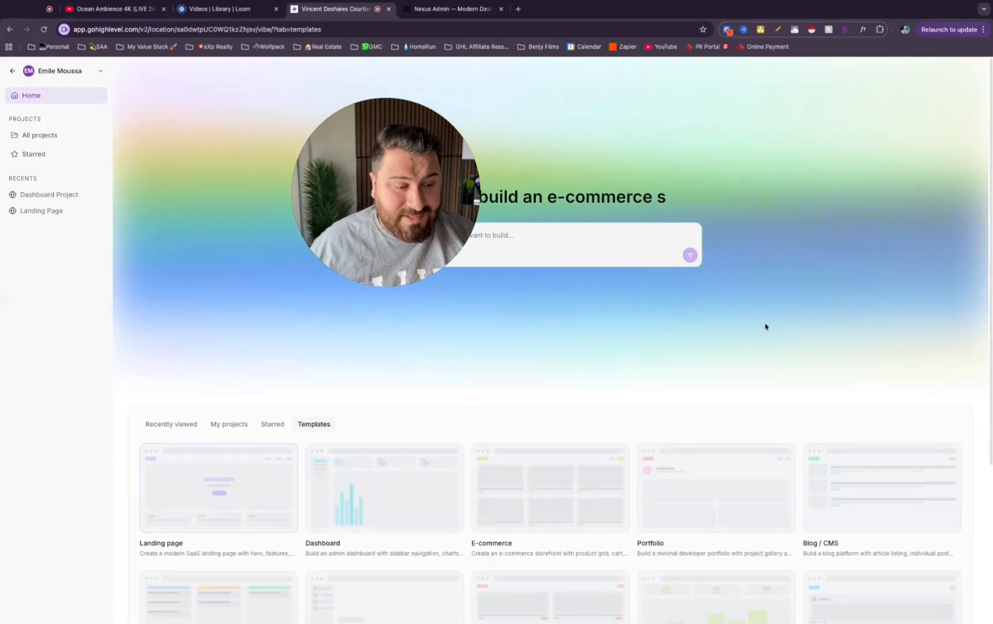
pyautogui.scroll(-4, 757, 321)
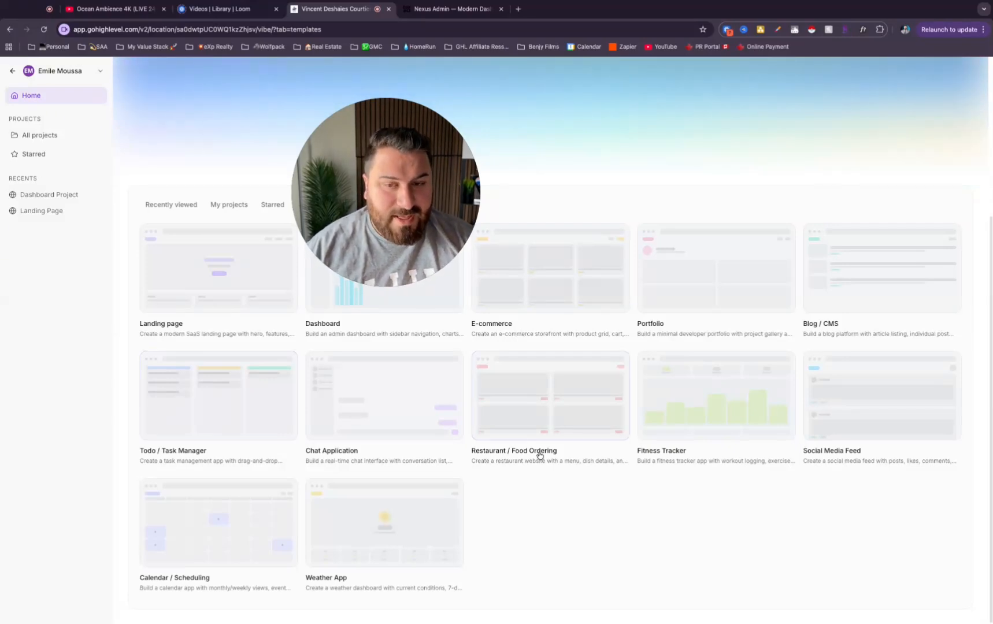
pyautogui.scroll(4, 529, 375)
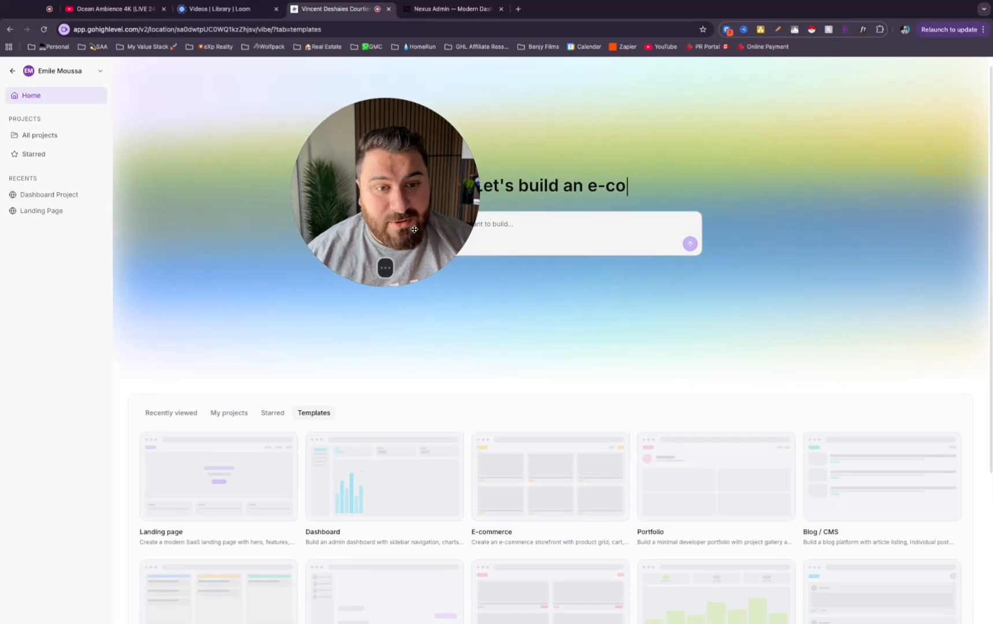
pyautogui.moveTo(414, 230); pyautogui.dragTo(260, 203)
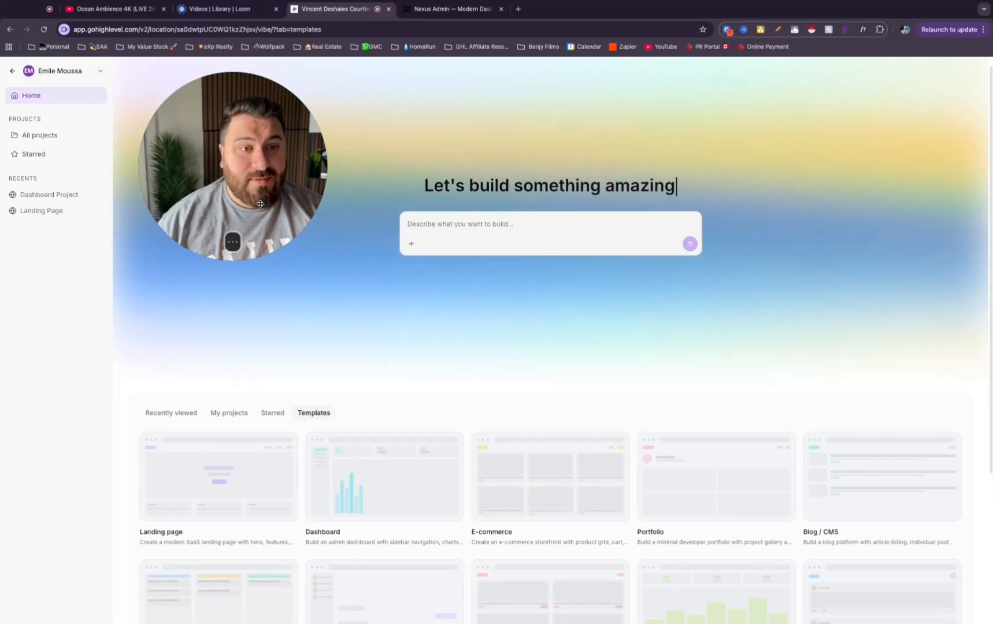